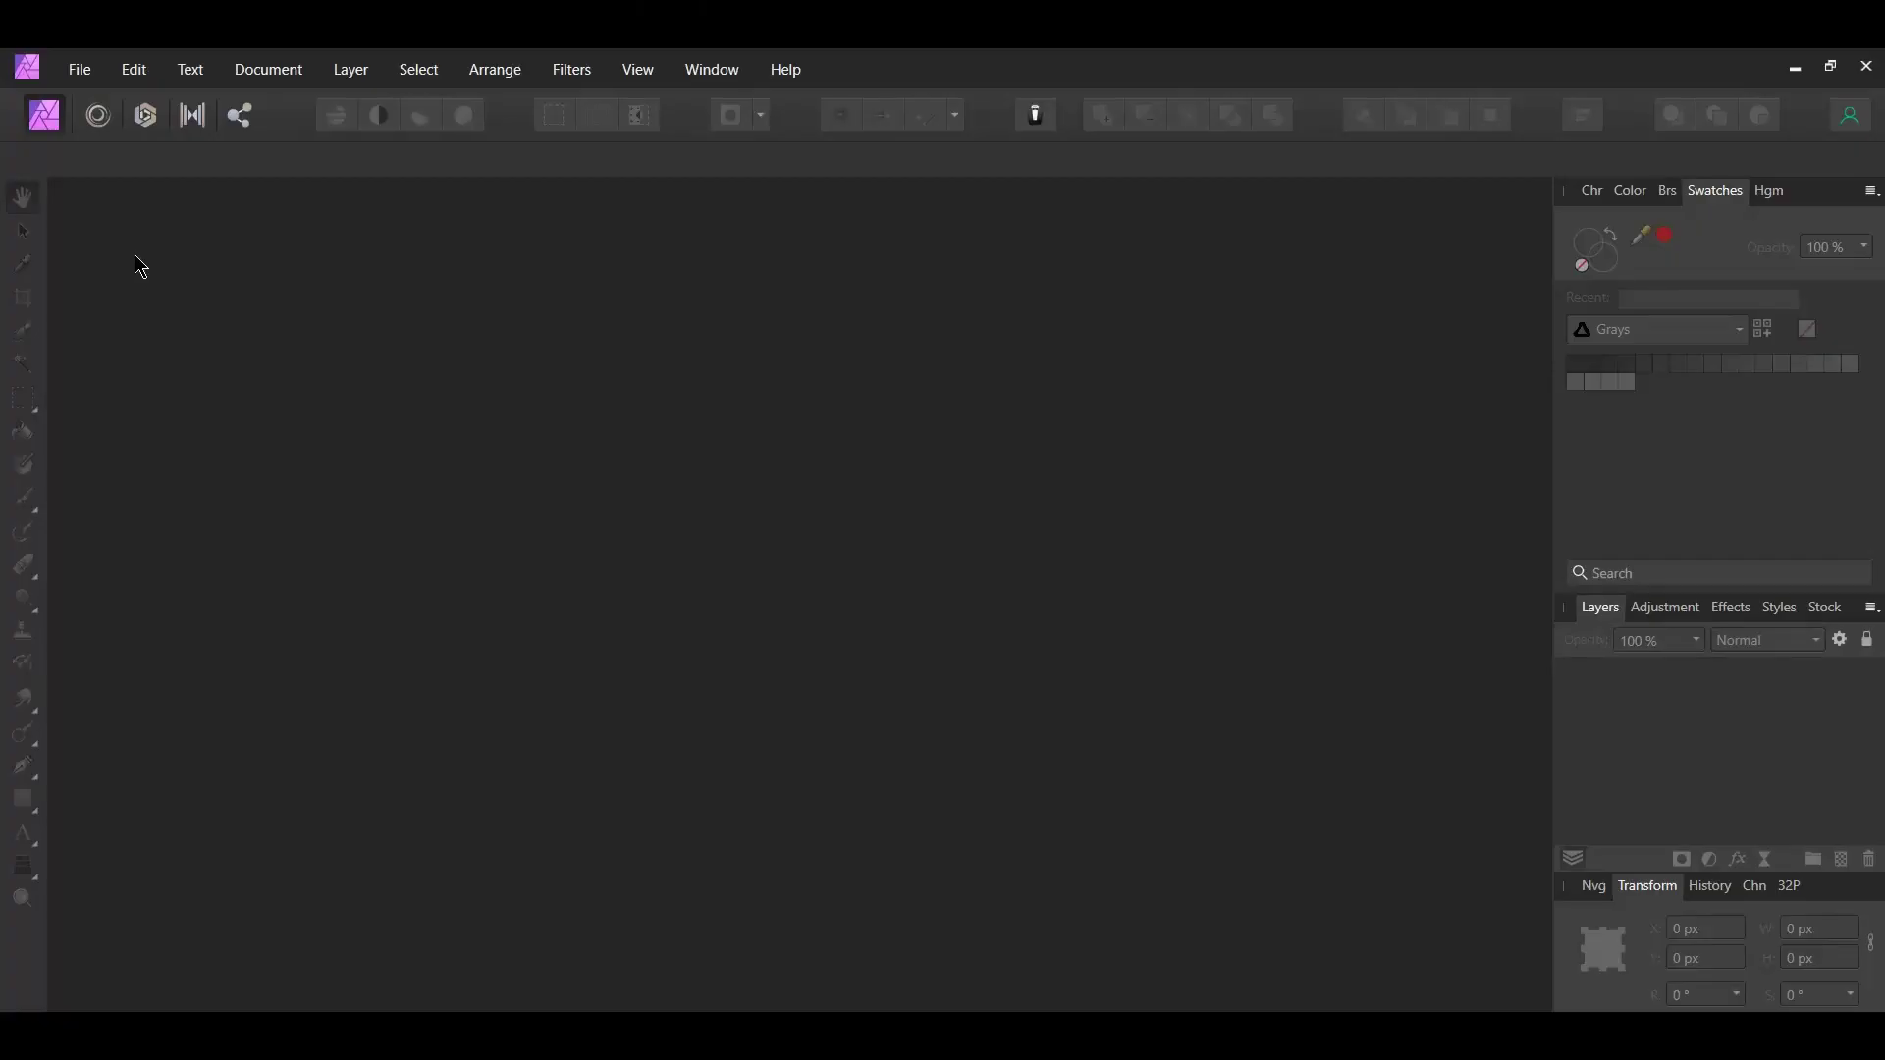
- Open the portrait-format photo of the woman on the bridge and duplicate its Background layer twice
click(79, 69)
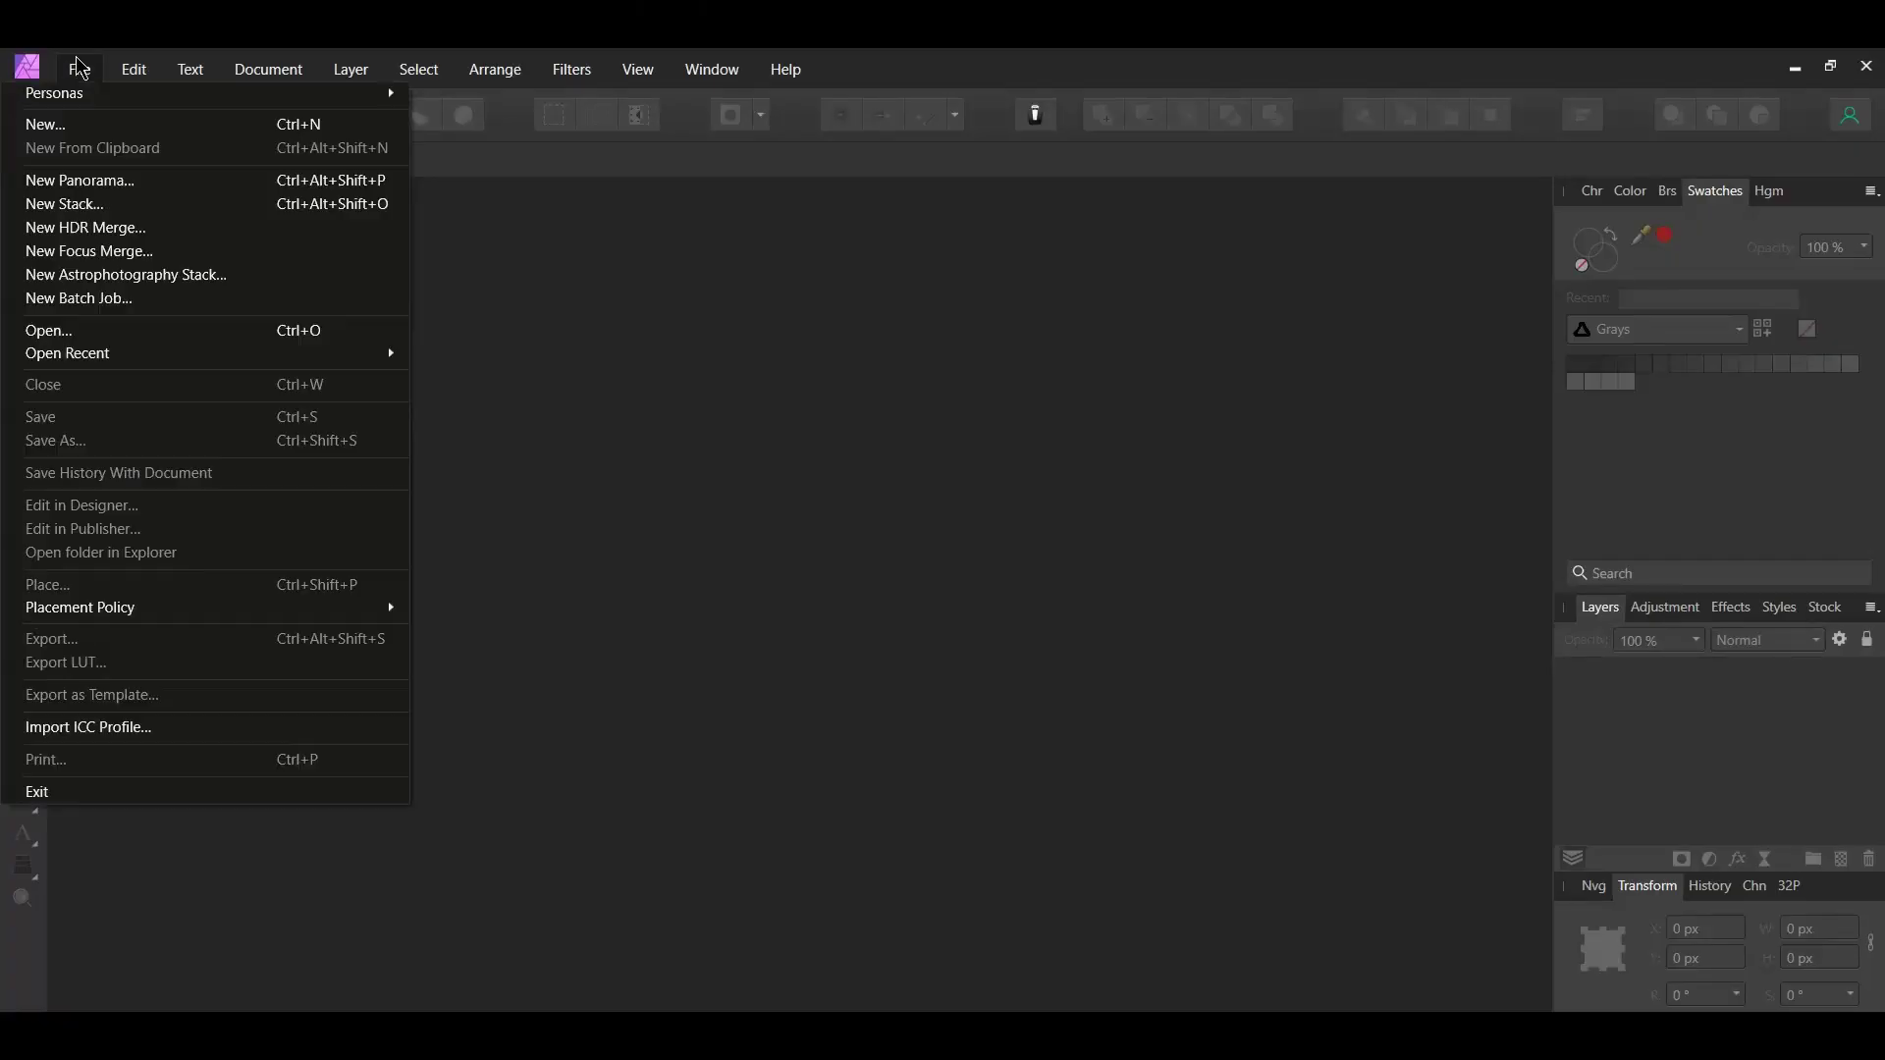
click(137, 333)
click(408, 265)
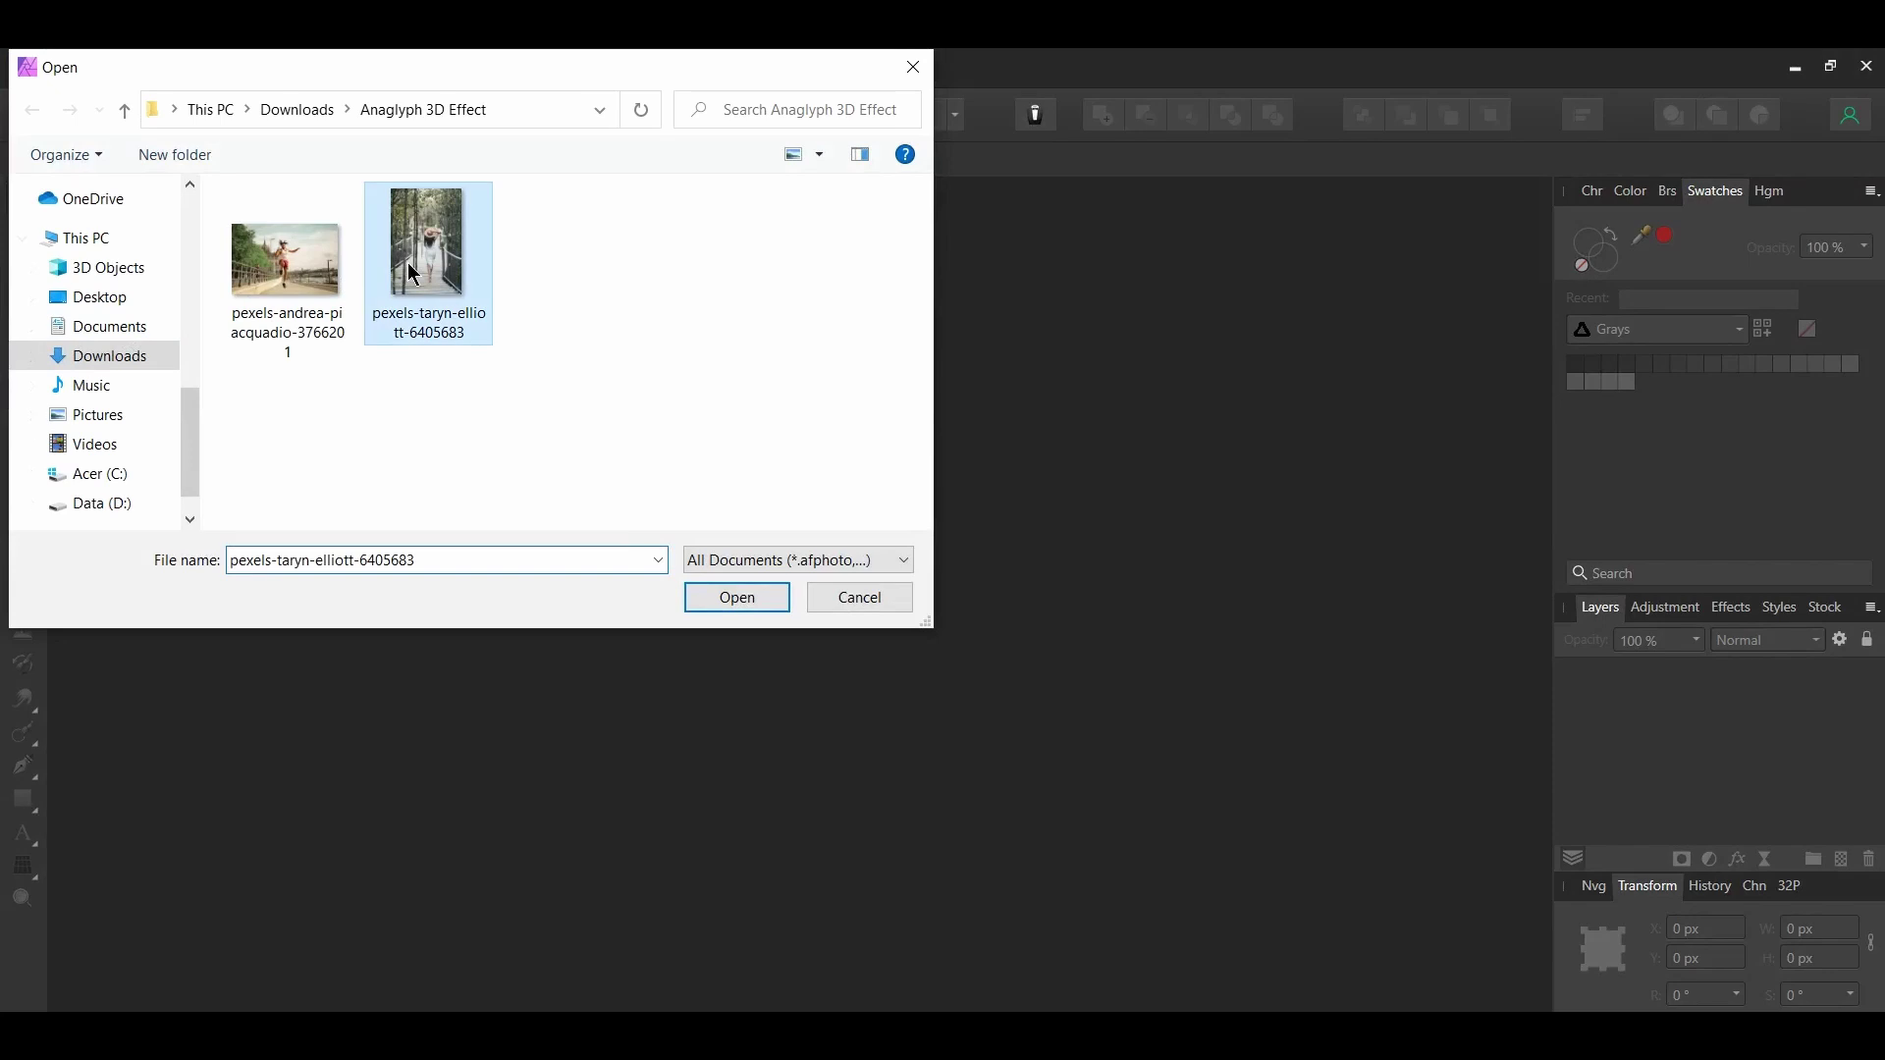
click(706, 597)
key(ctrl+j)
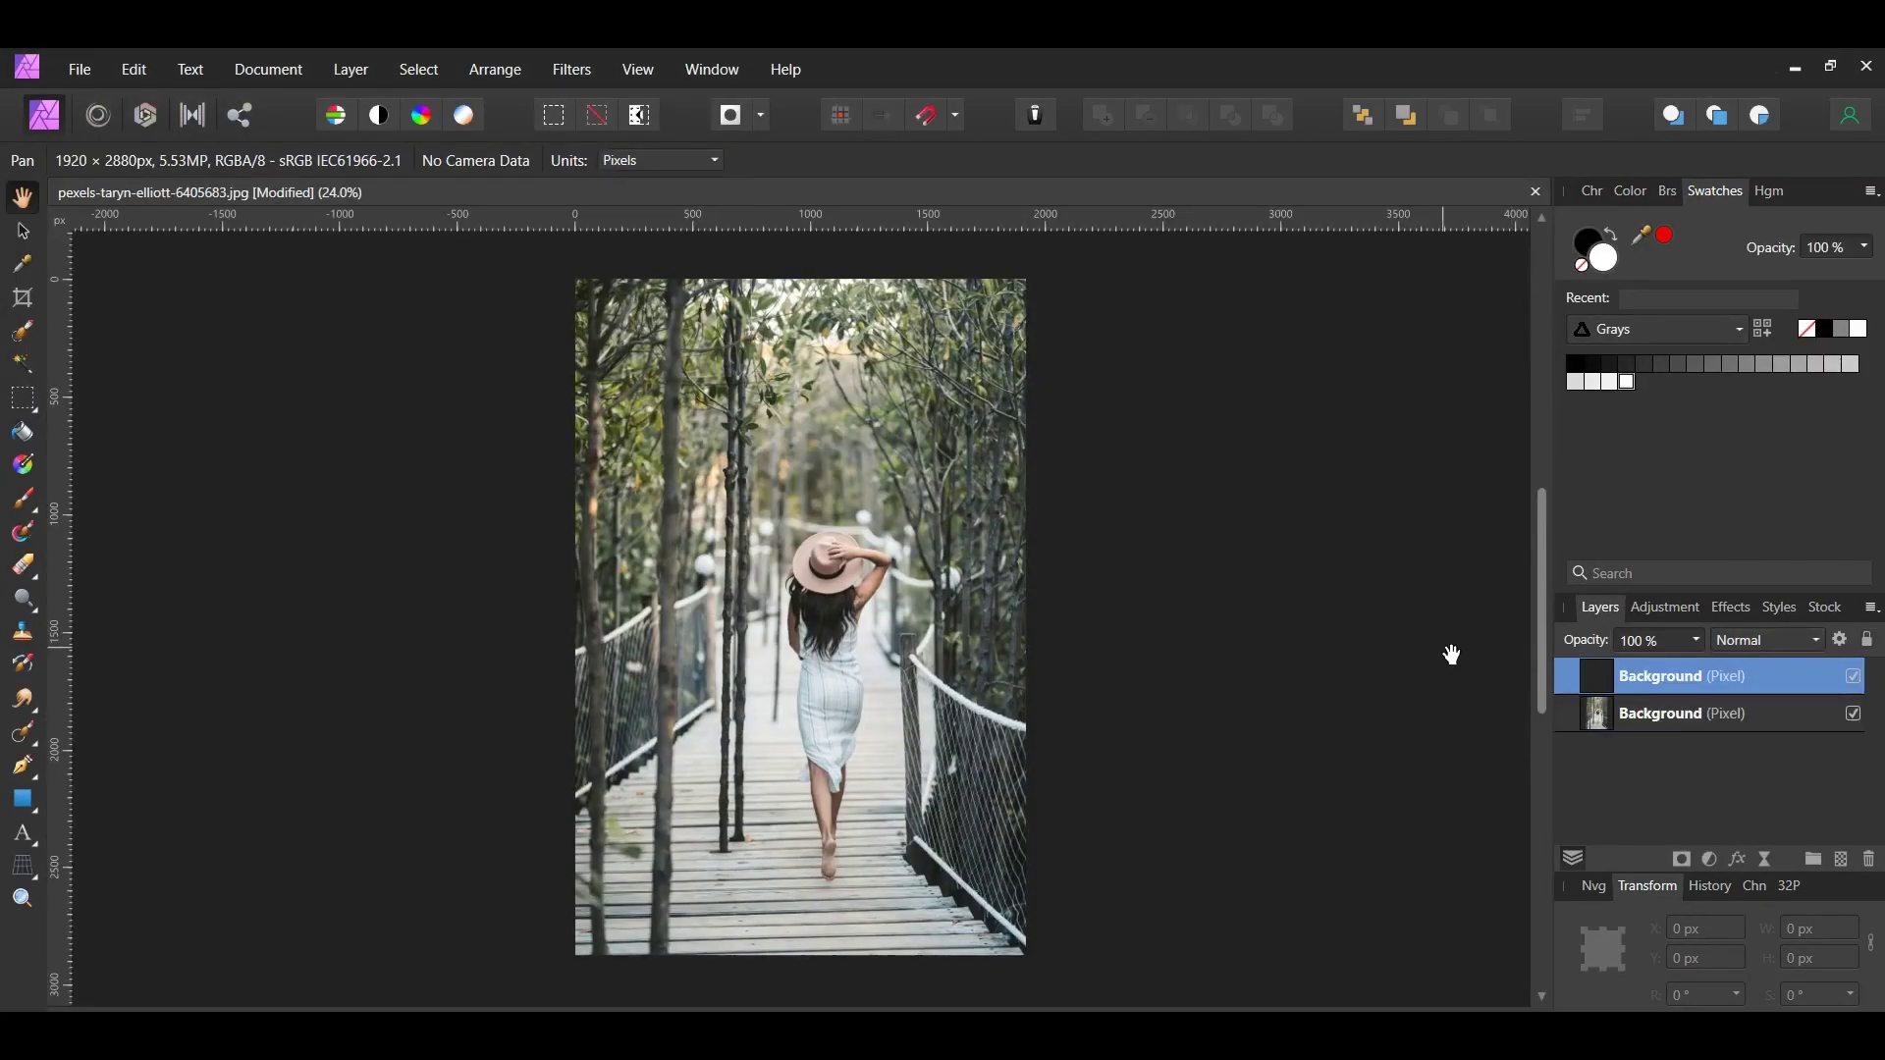
key(ctrl+j)
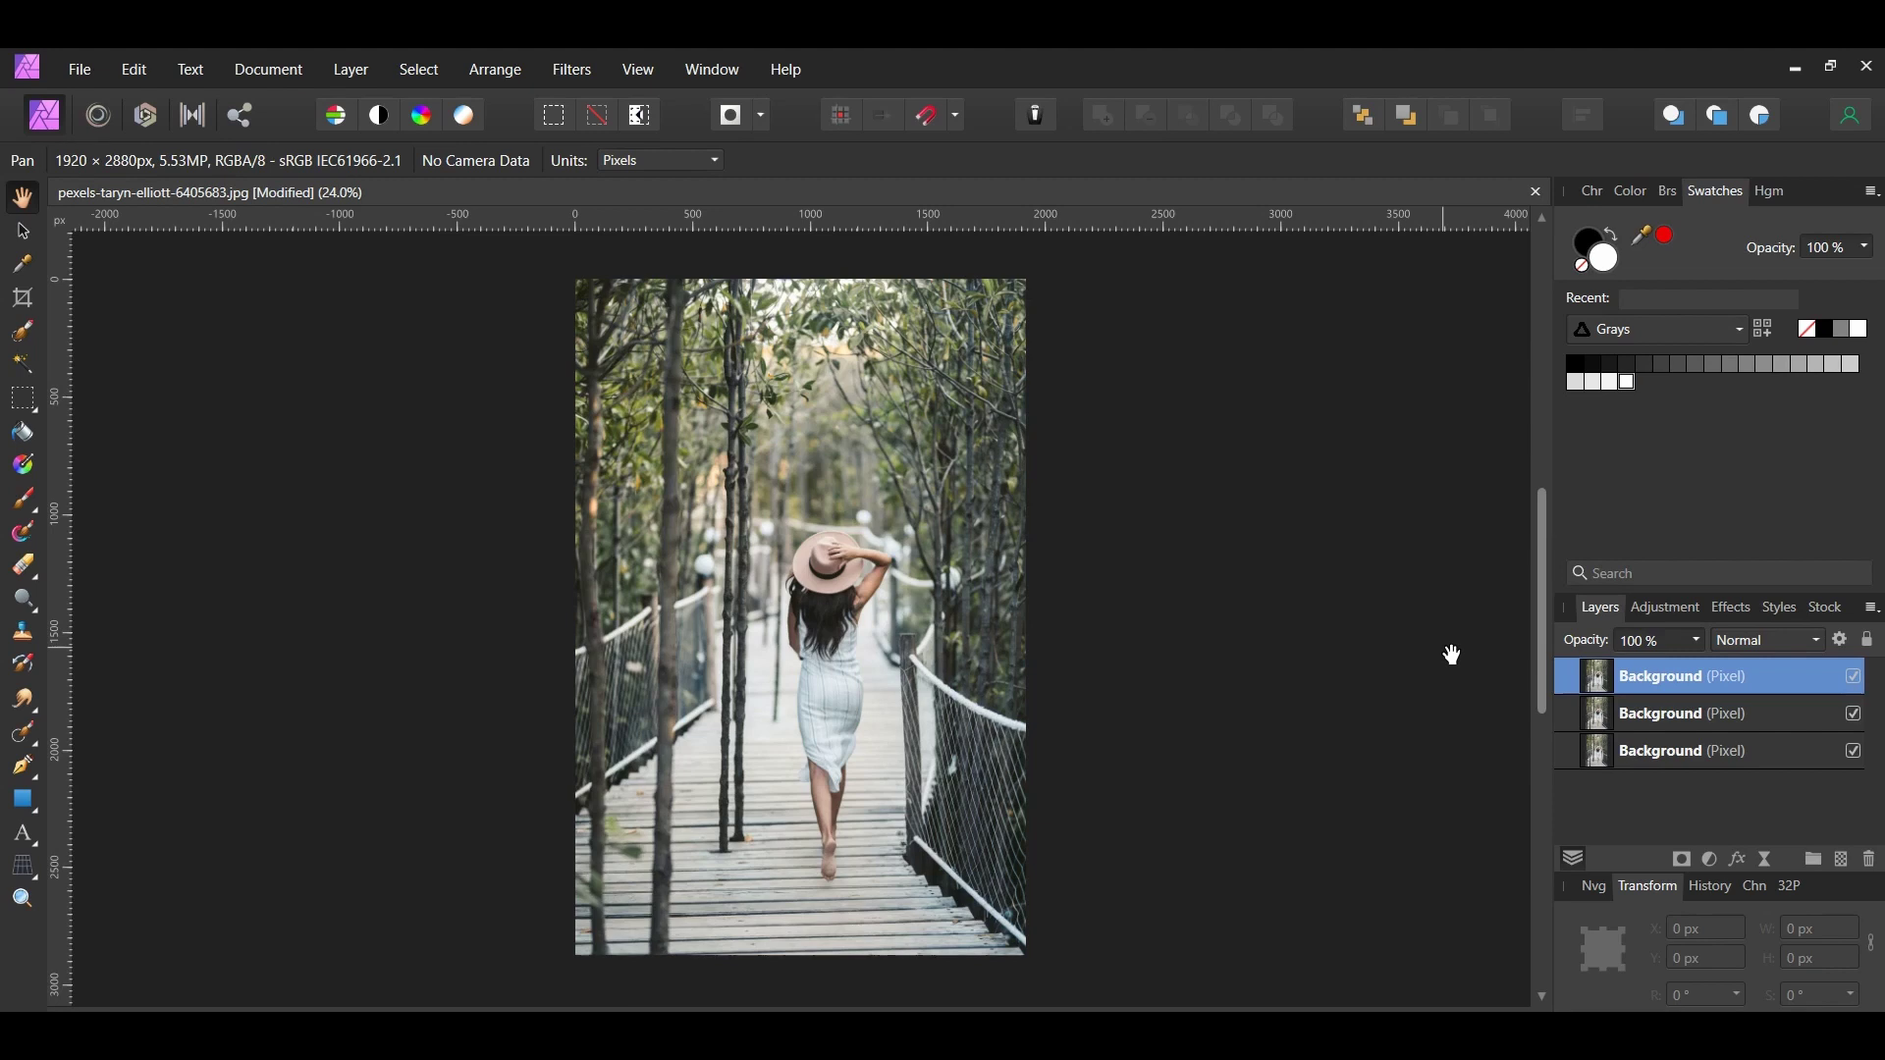
- Clear the green and blue channels of the middle Background layer and hide the layer above it
drag(1685, 724, 1690, 729)
click(1749, 883)
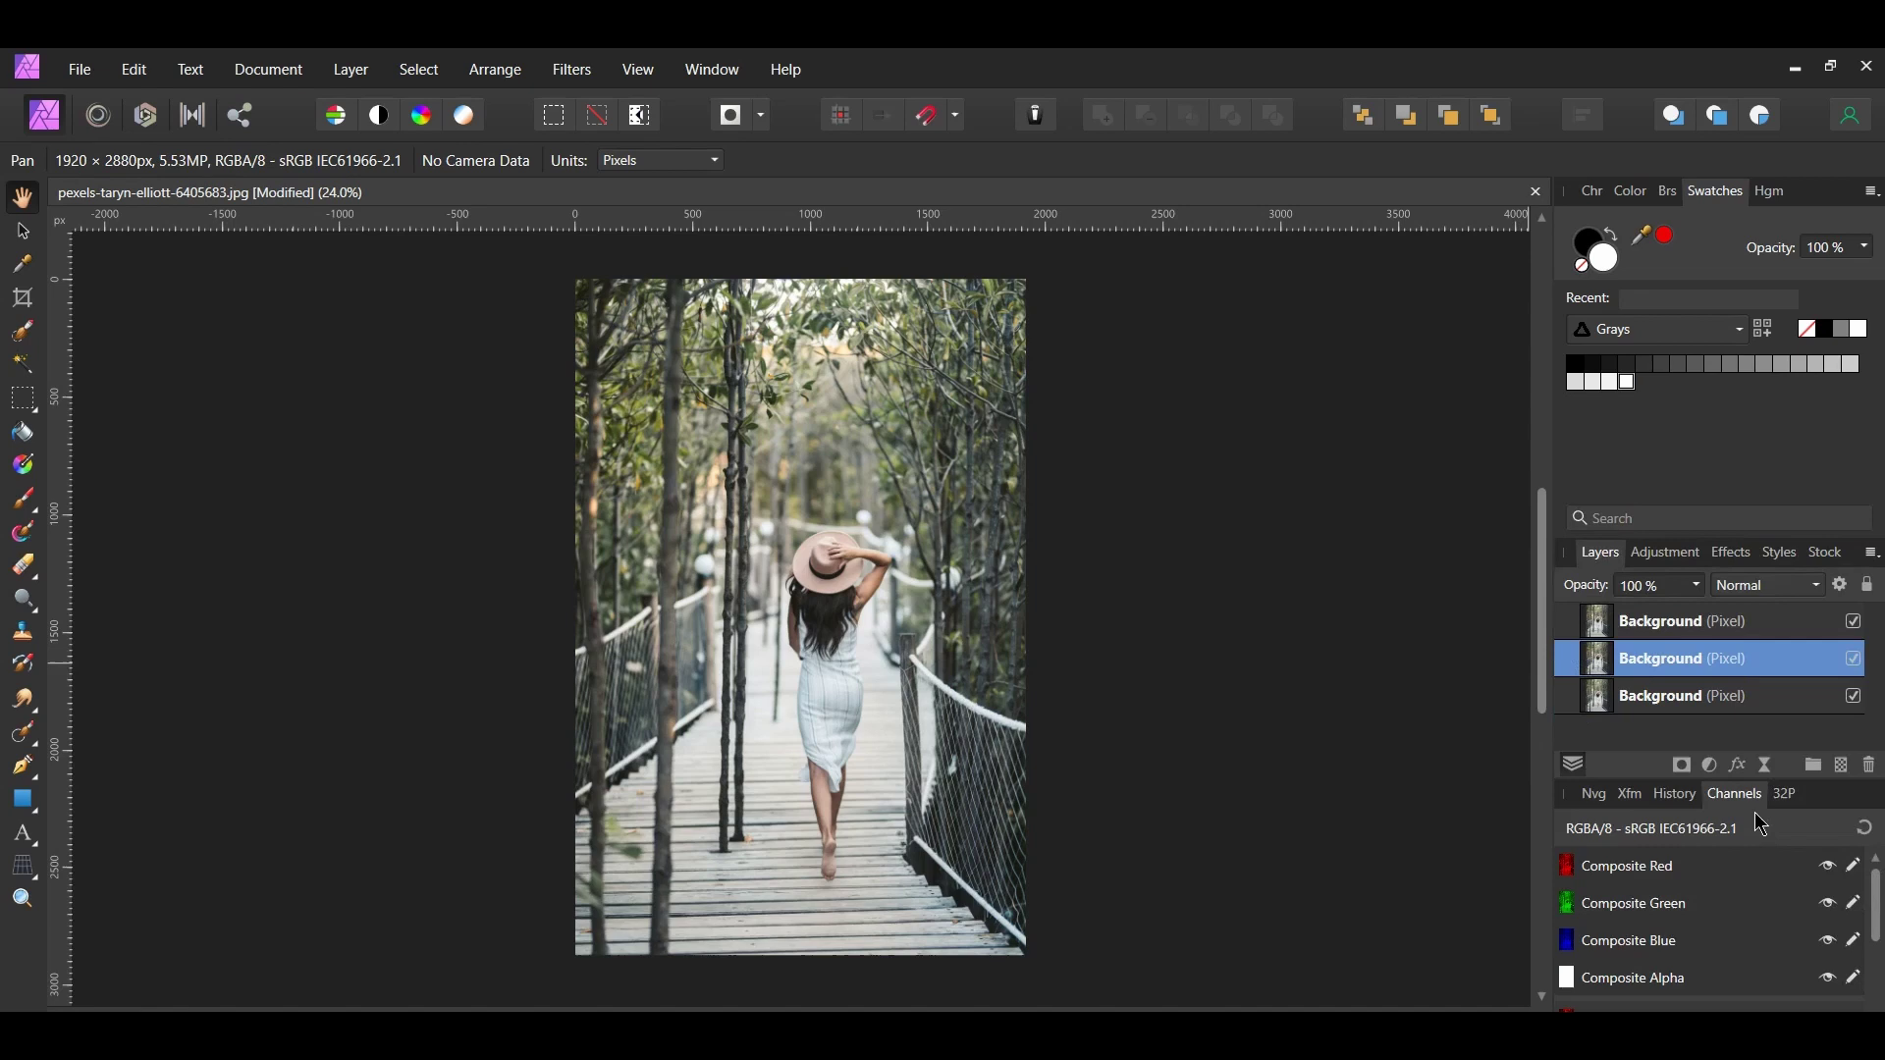
scroll(1782, 866, down, 3)
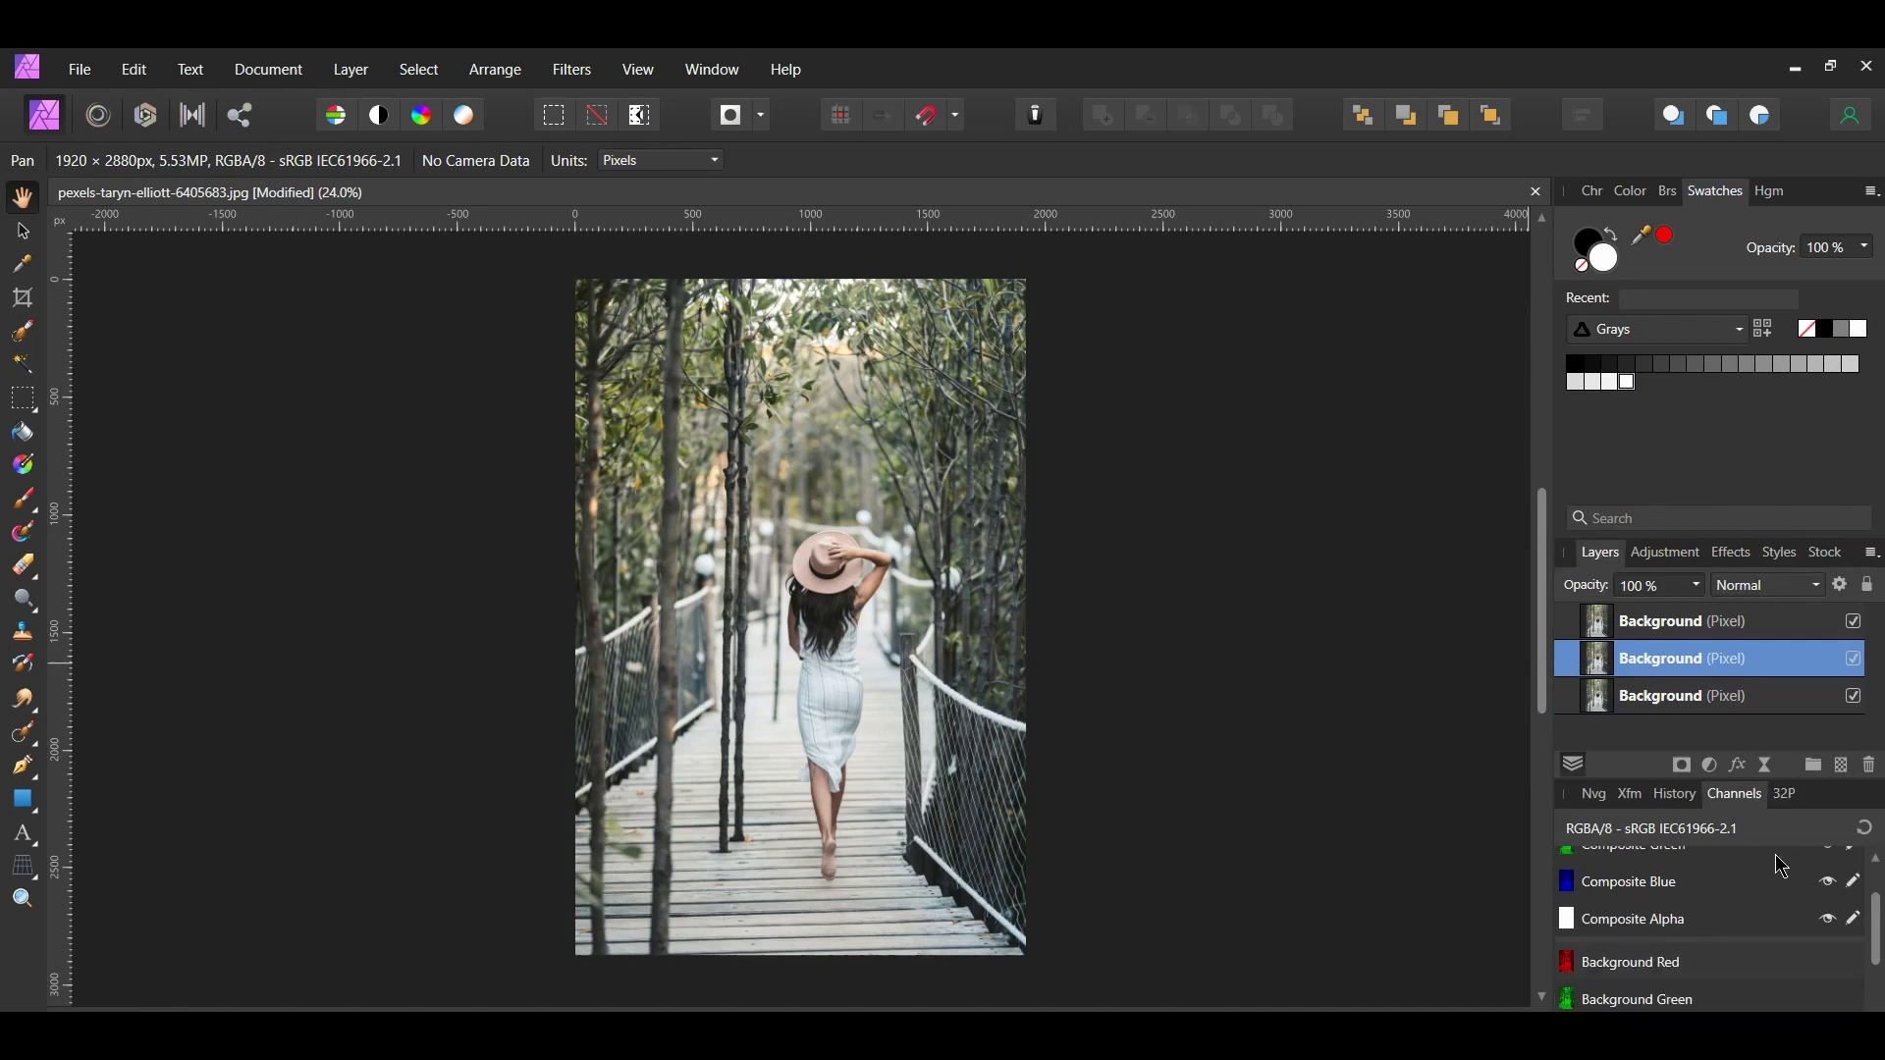
scroll(1781, 866, down, 1)
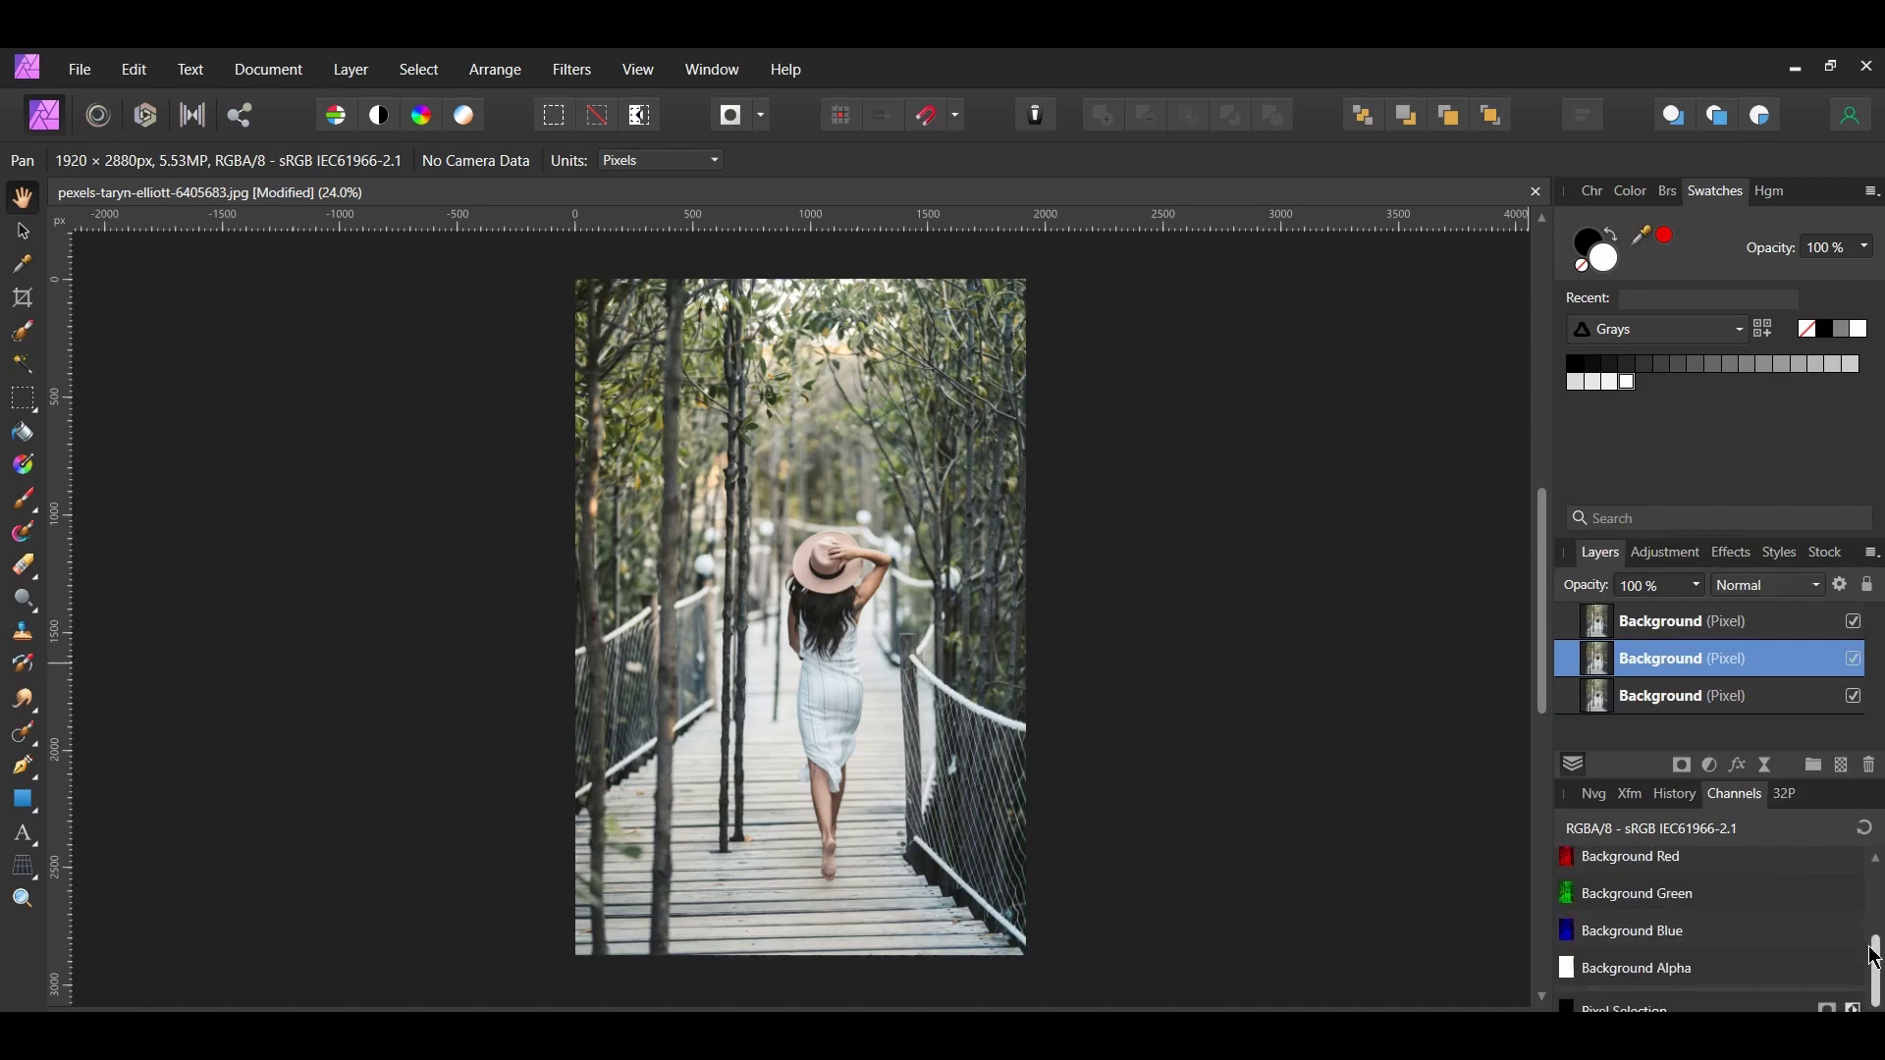
drag(1878, 967, 1878, 955)
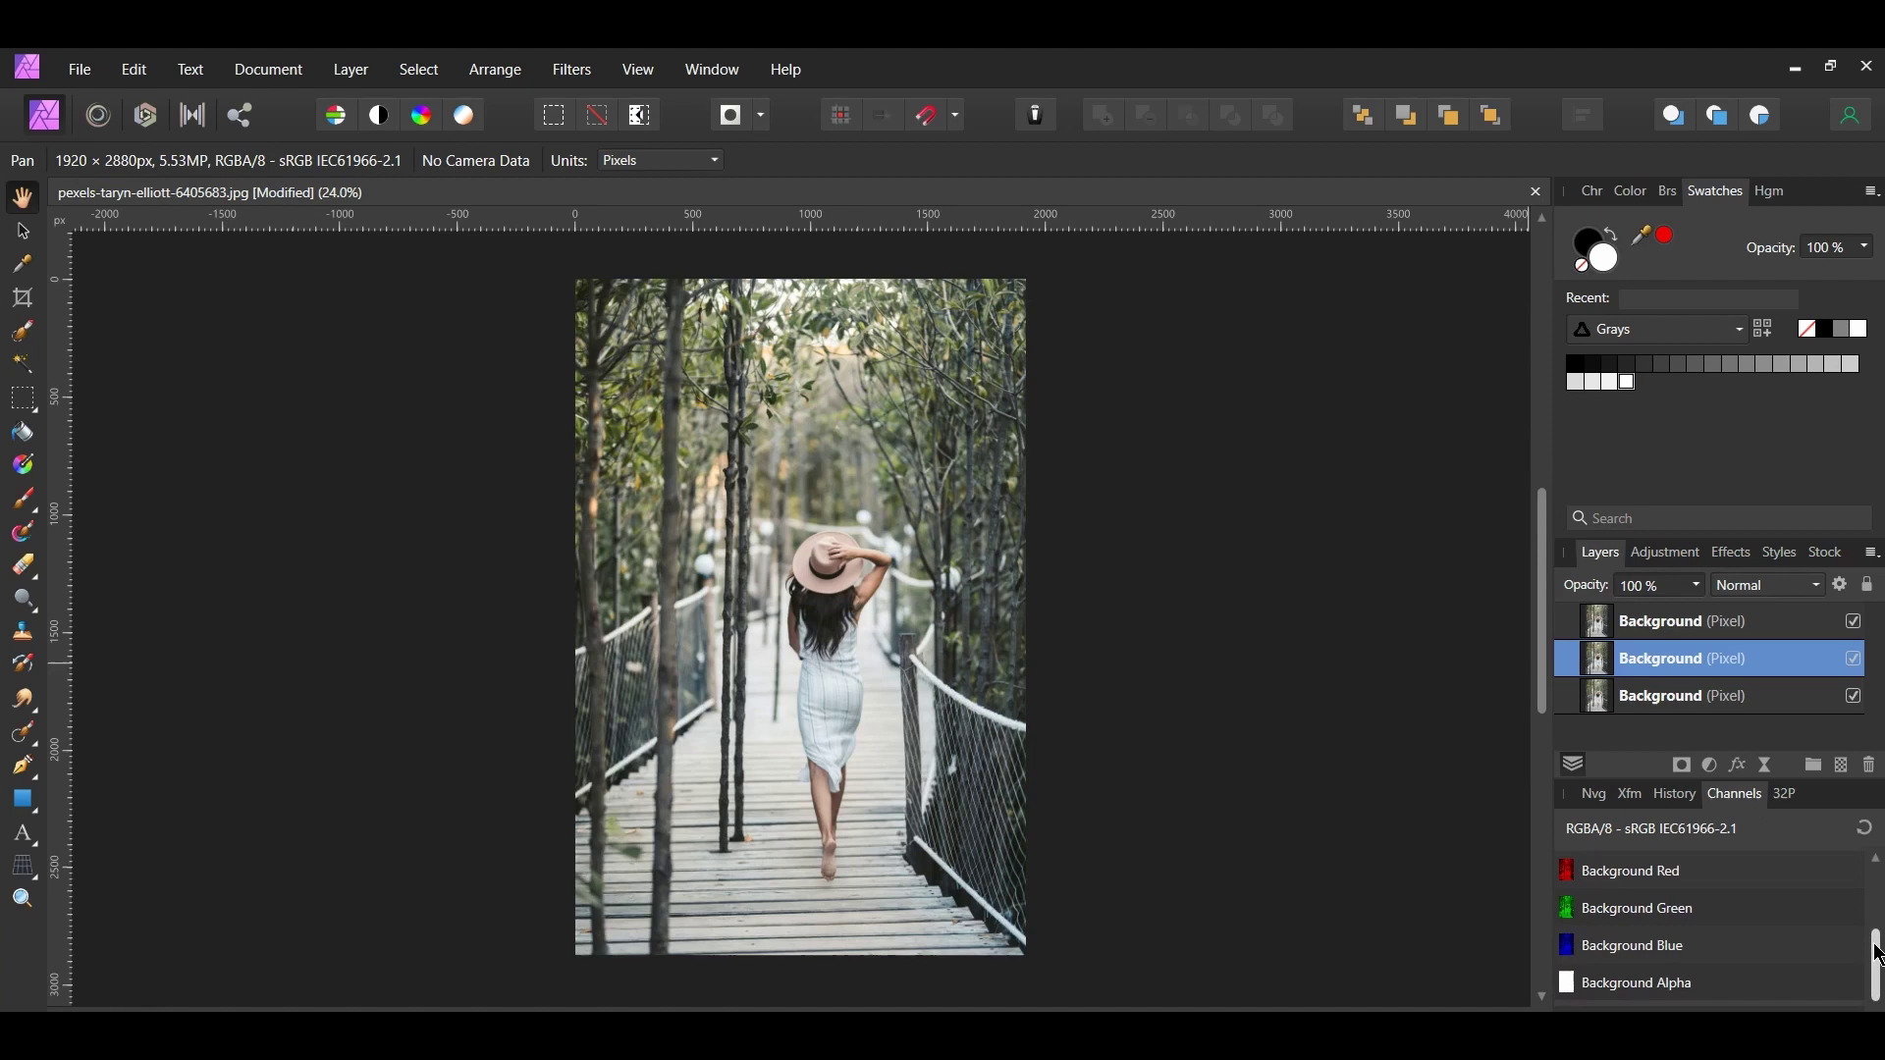
right_click(1713, 909)
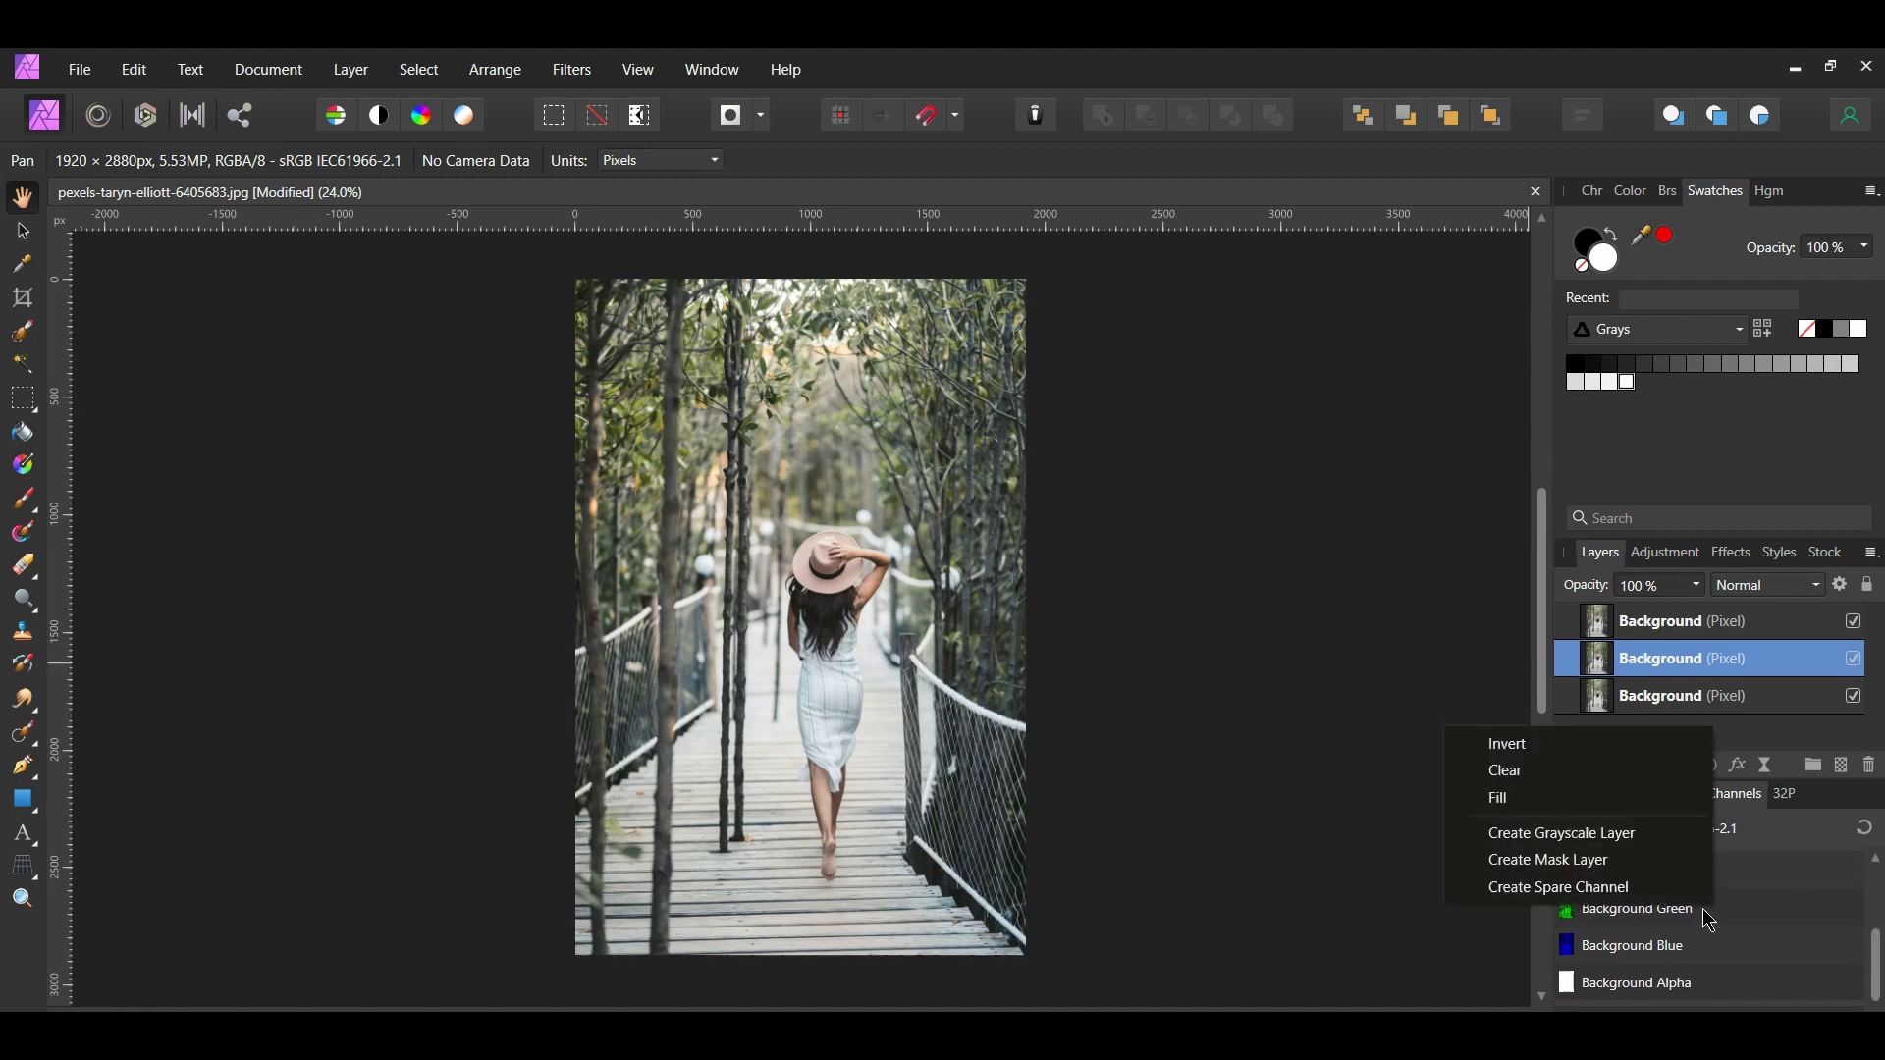
click(1635, 779)
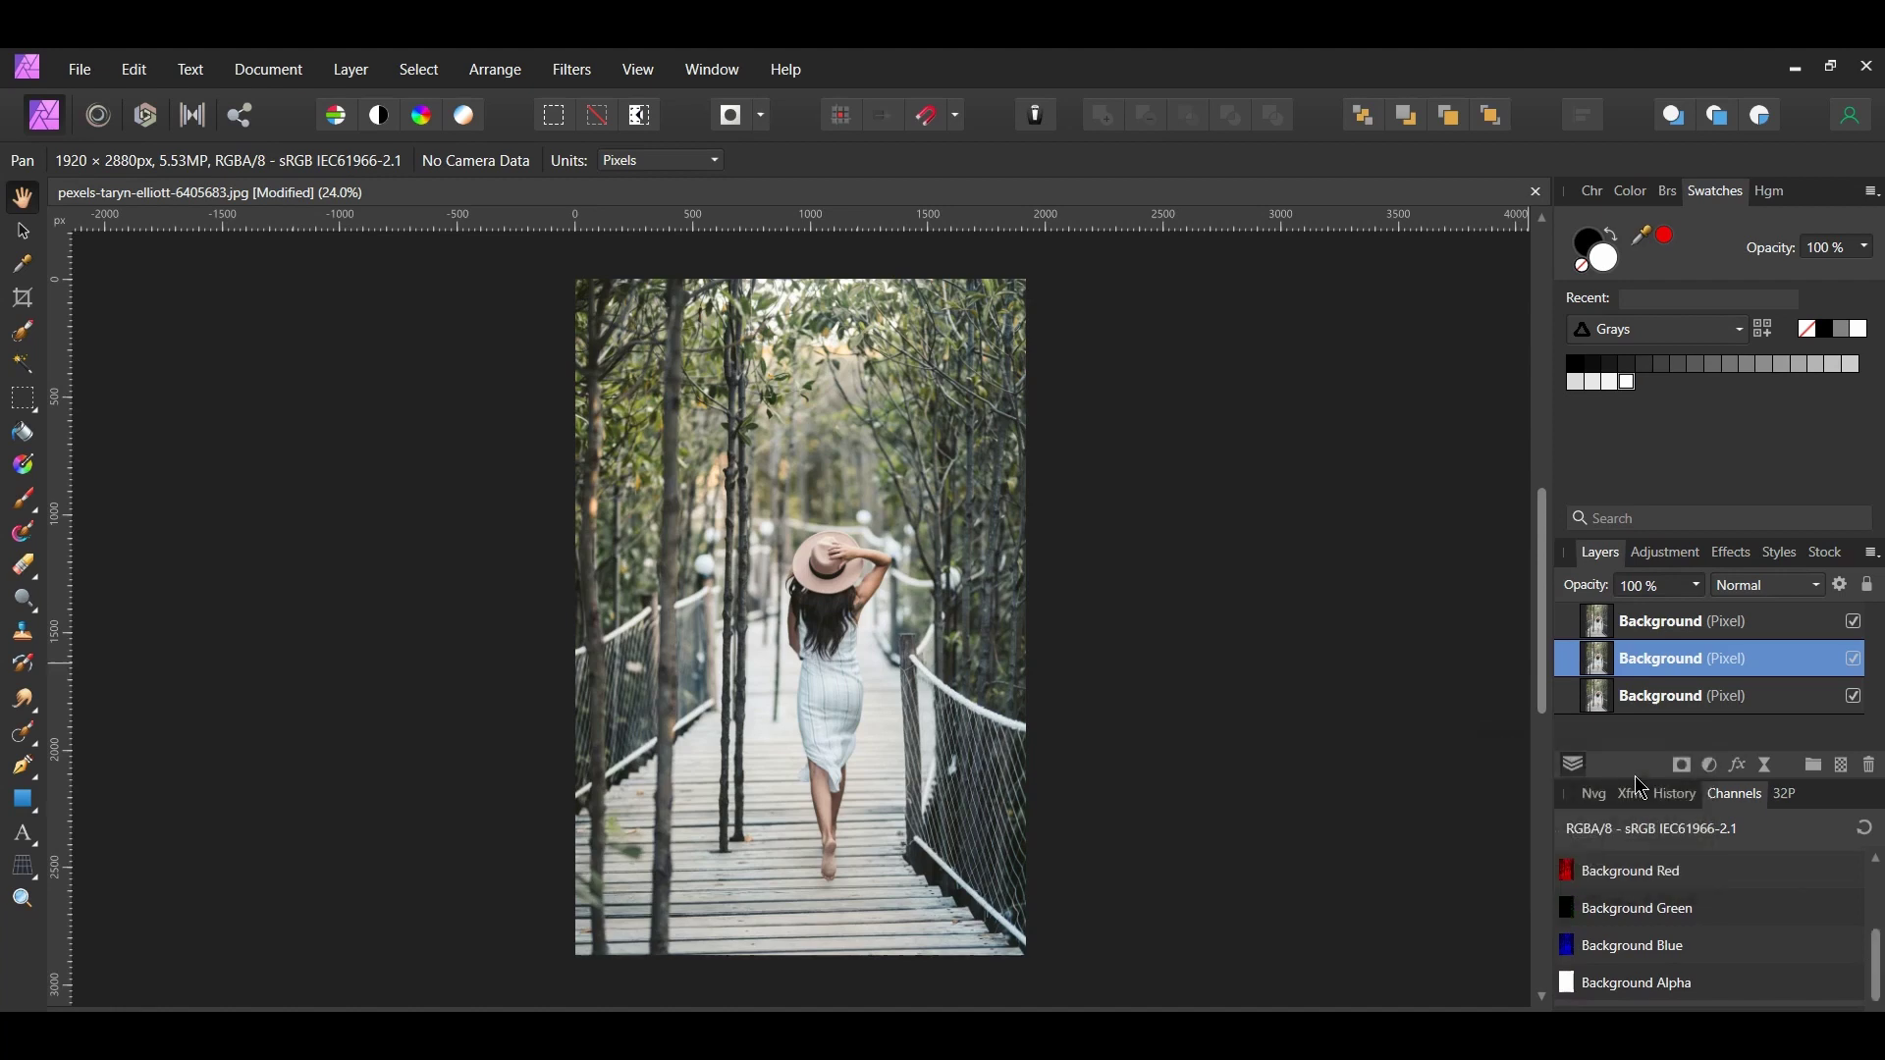
right_click(1624, 949)
click(1571, 809)
click(1854, 622)
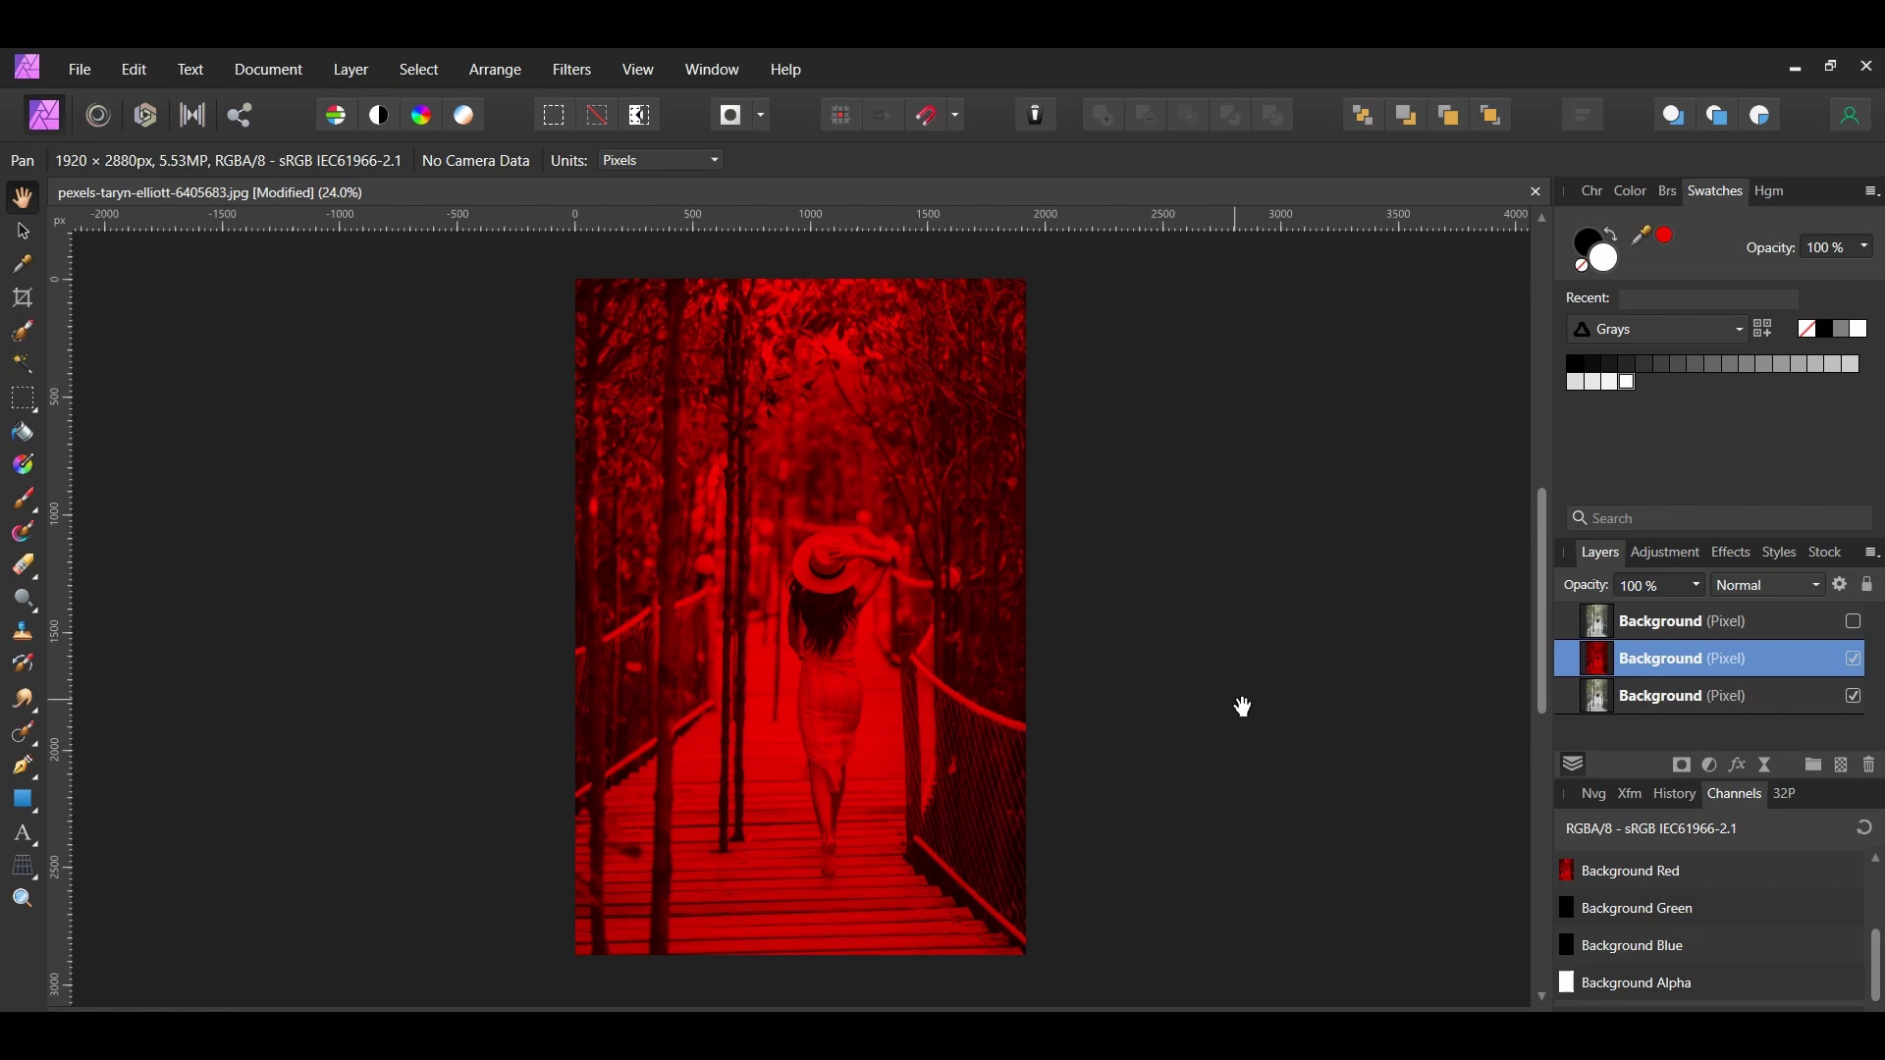
- Rename the middle Background layer as Red
double_click(1677, 659)
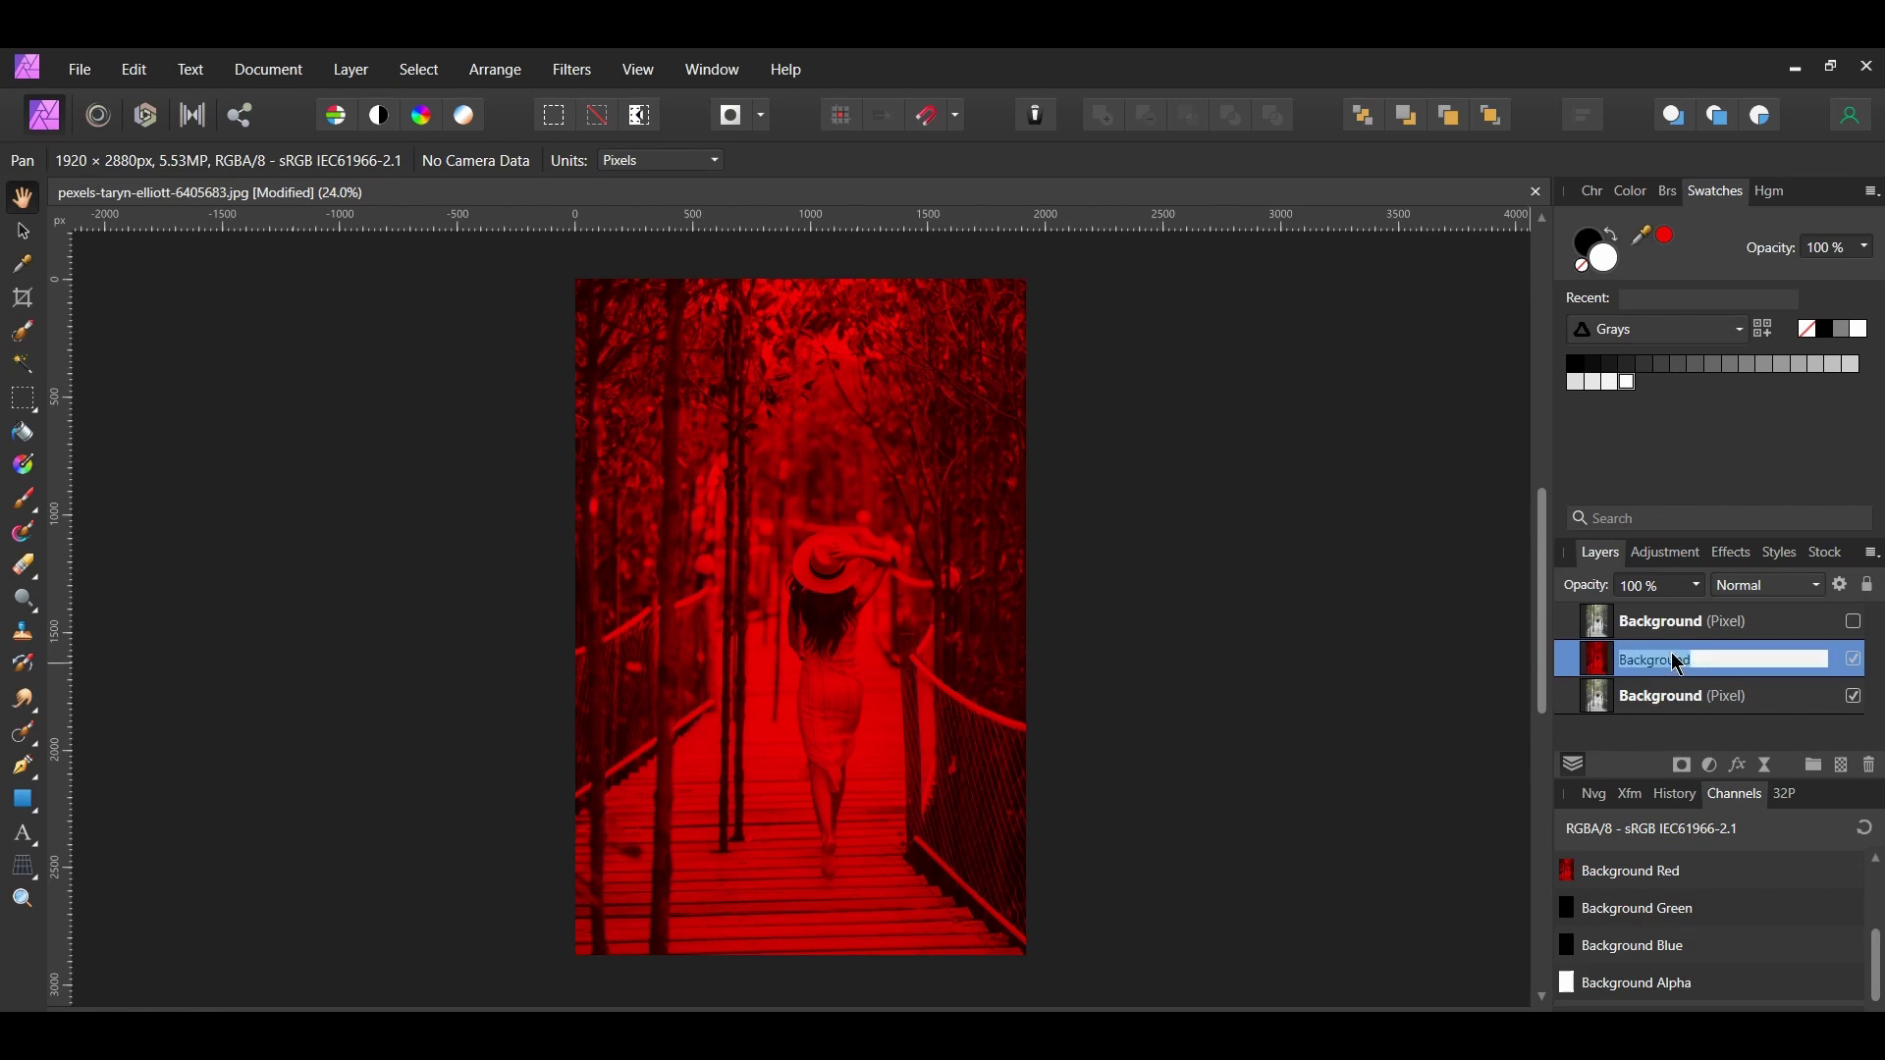
text(Red)
key(Return)
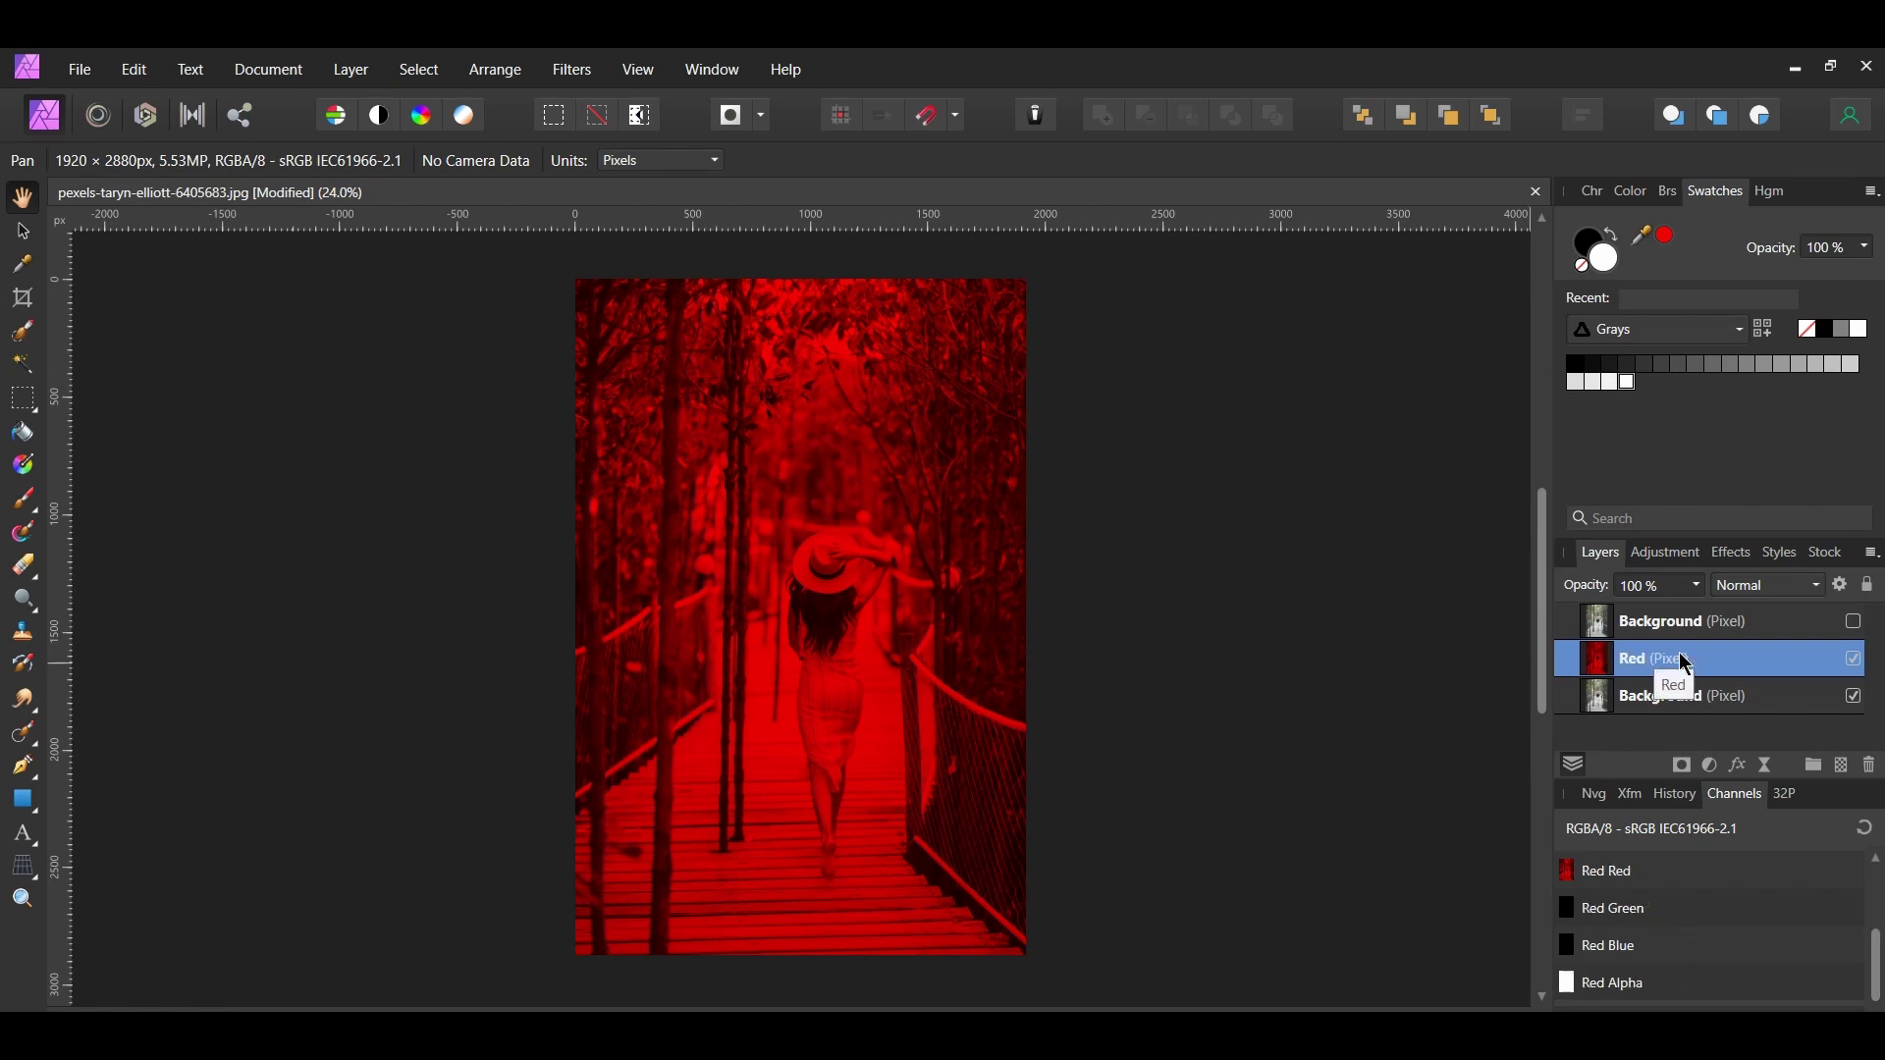
- Make the uppermost Background layer visible and clear its red channel
click(1801, 623)
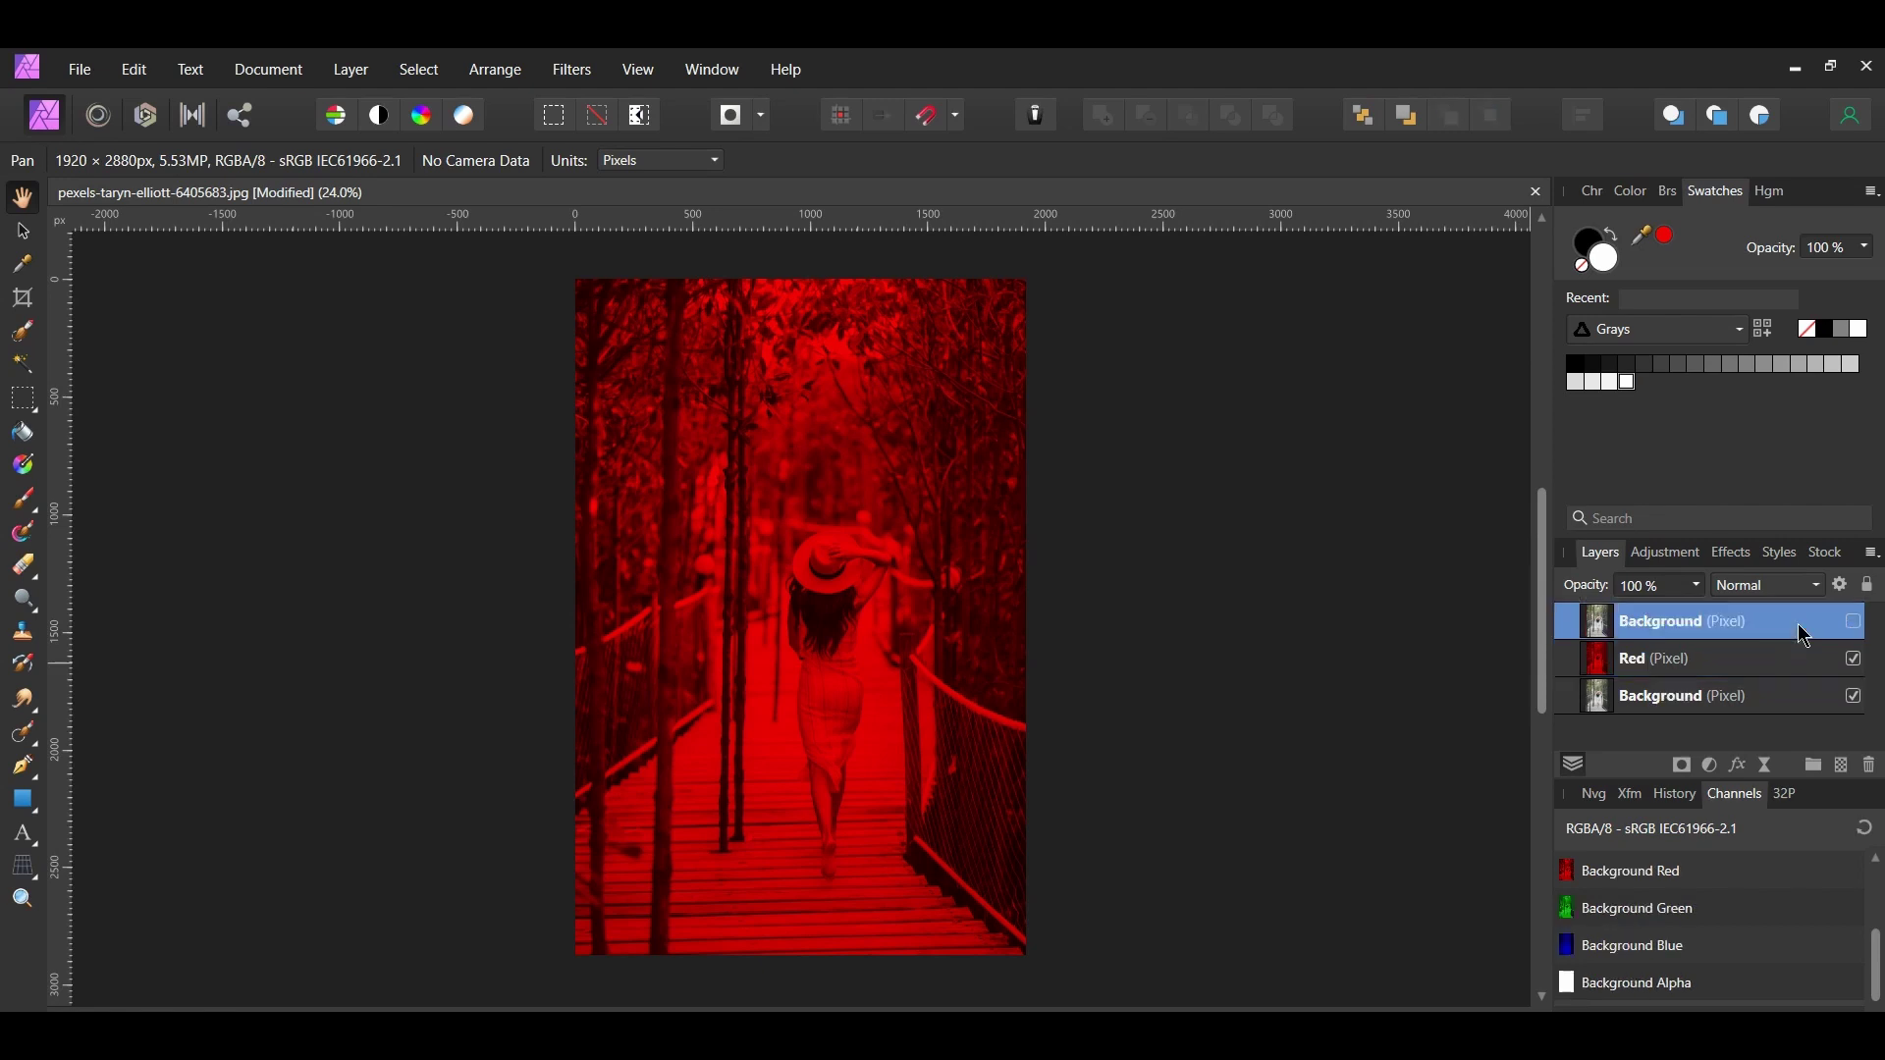
click(1855, 622)
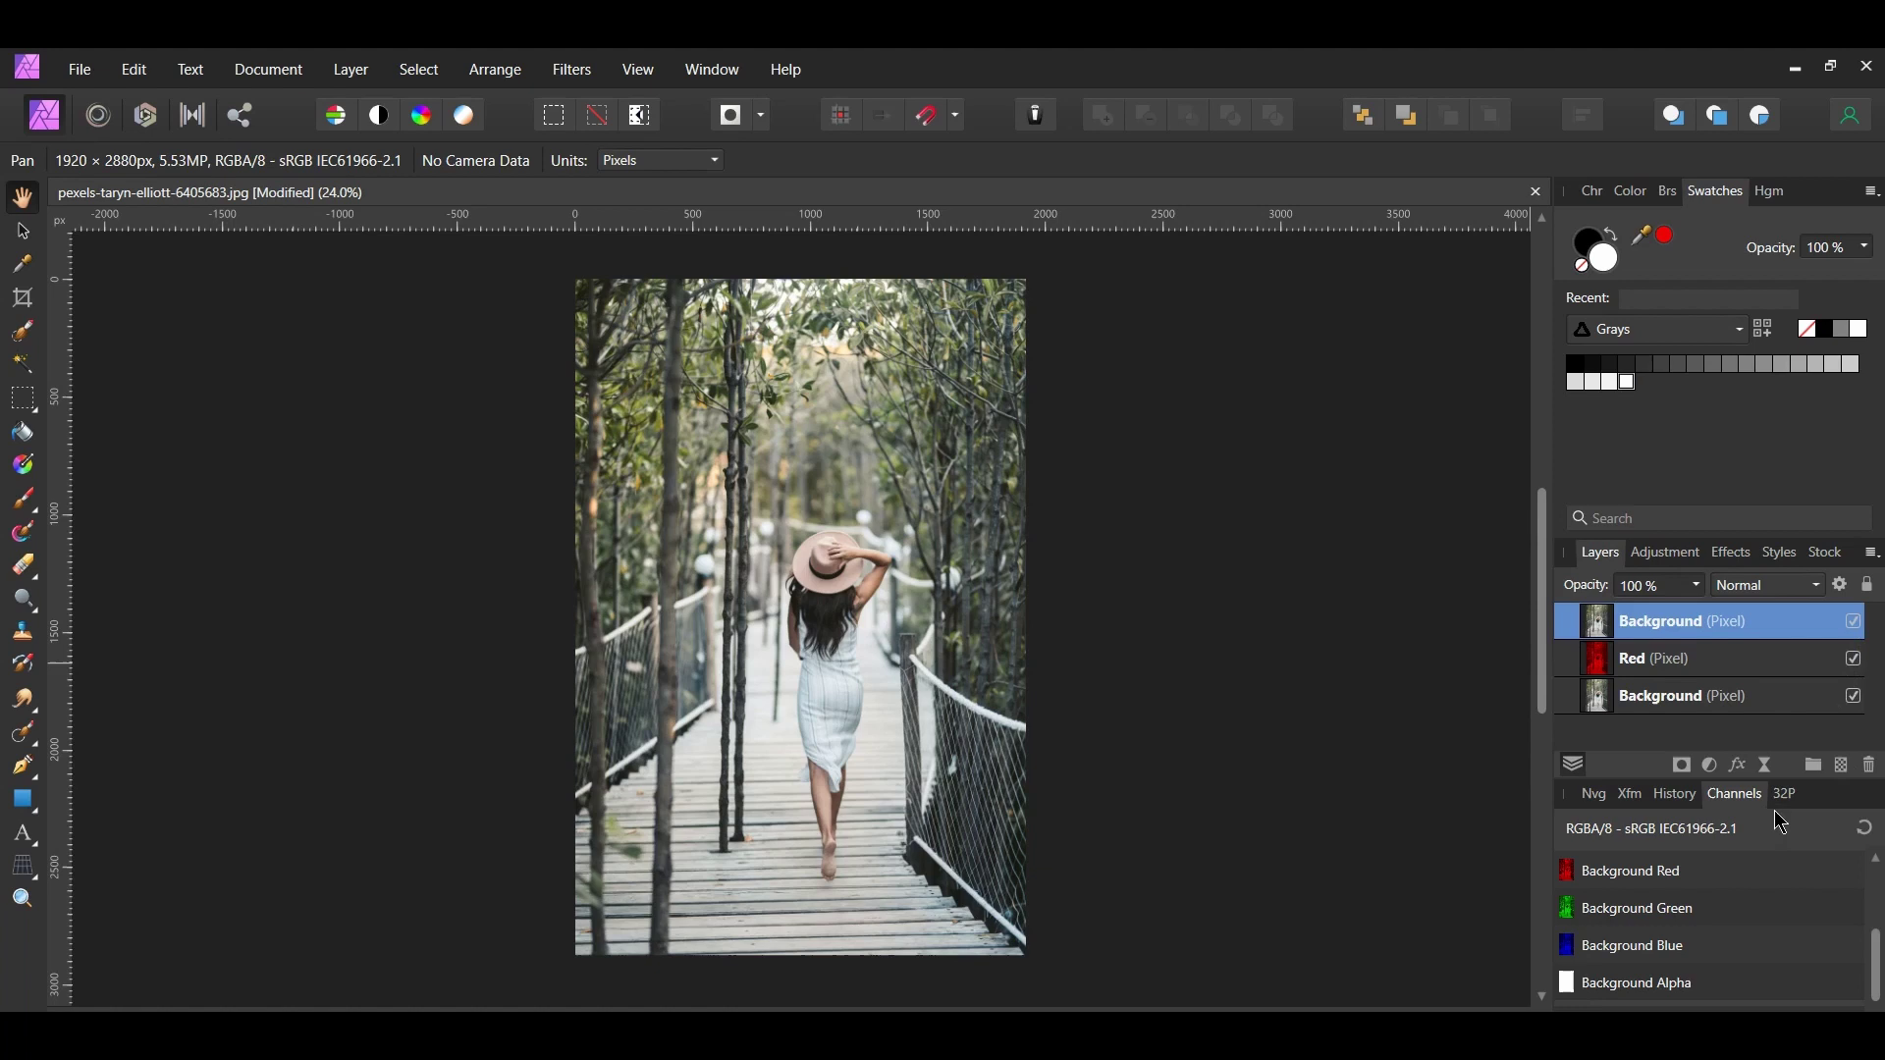
right_click(1694, 870)
click(1615, 732)
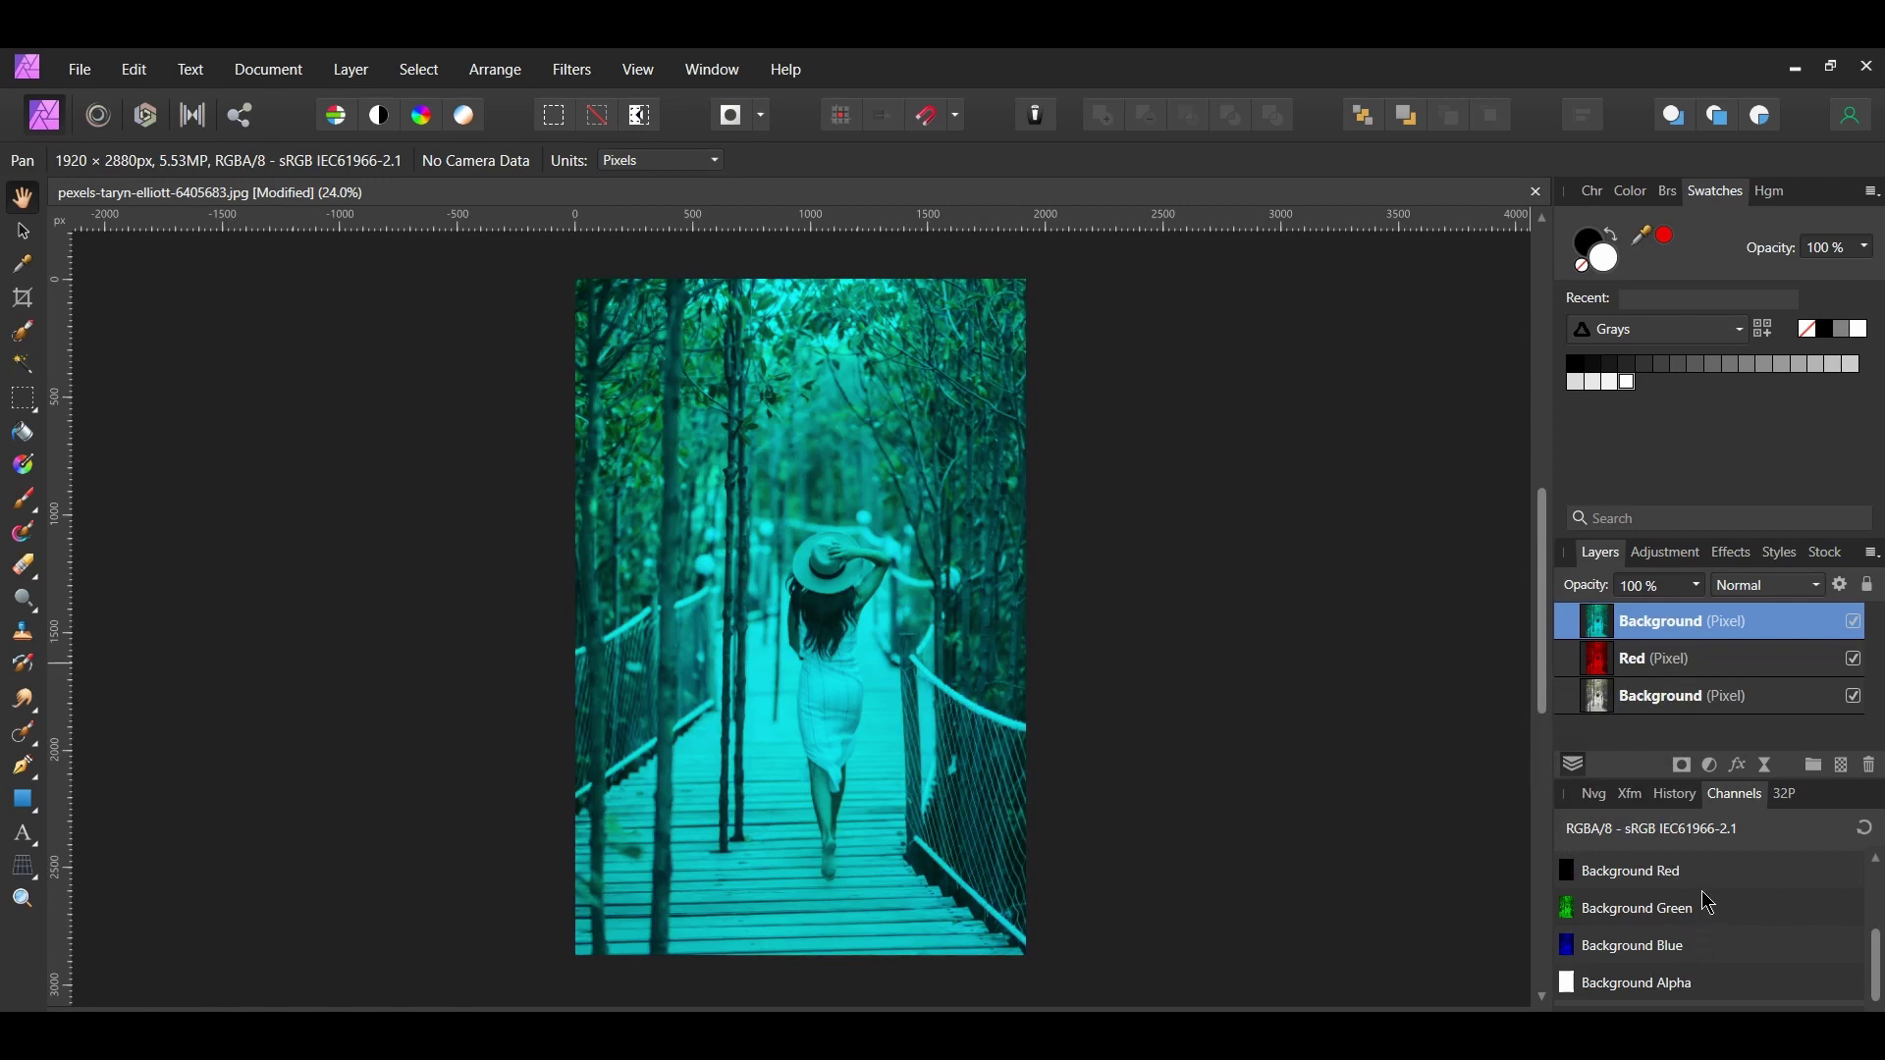
- Rename the uppermost Background layer as Cyan
double_click(1667, 624)
text(Cyan)
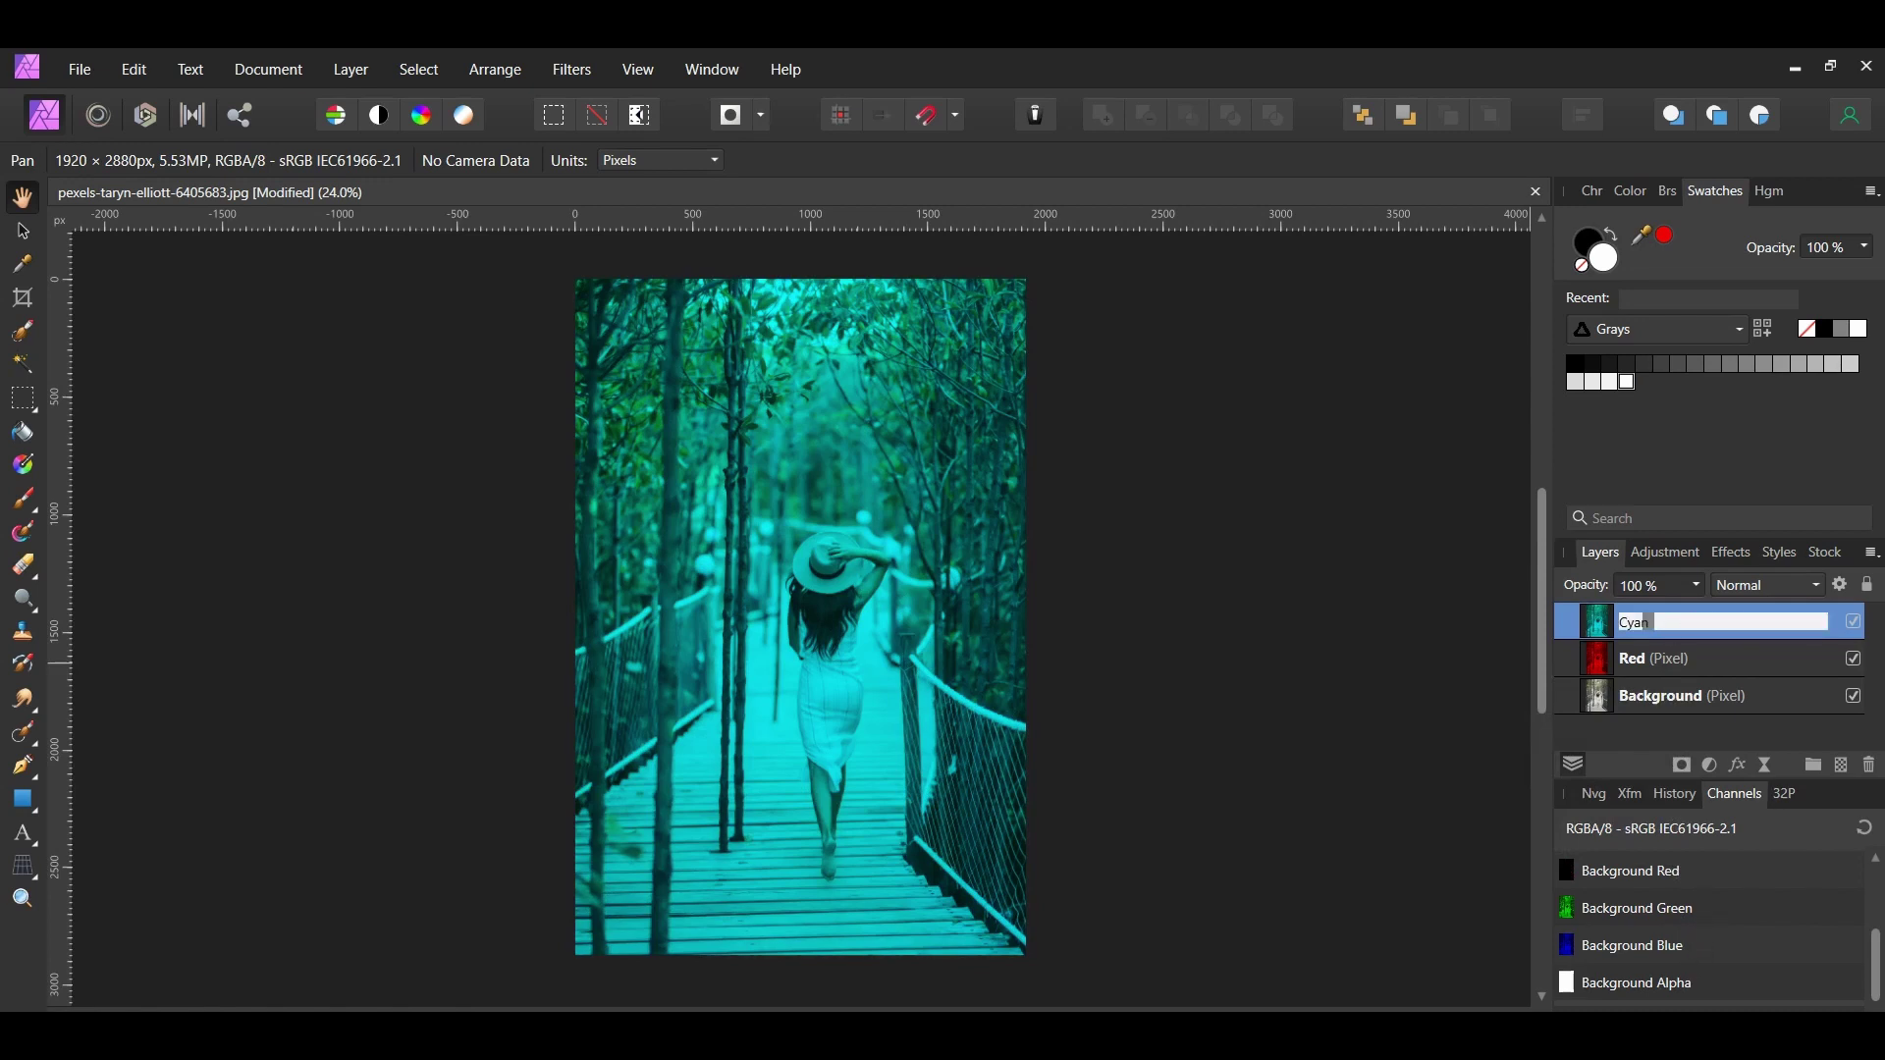
key(Return)
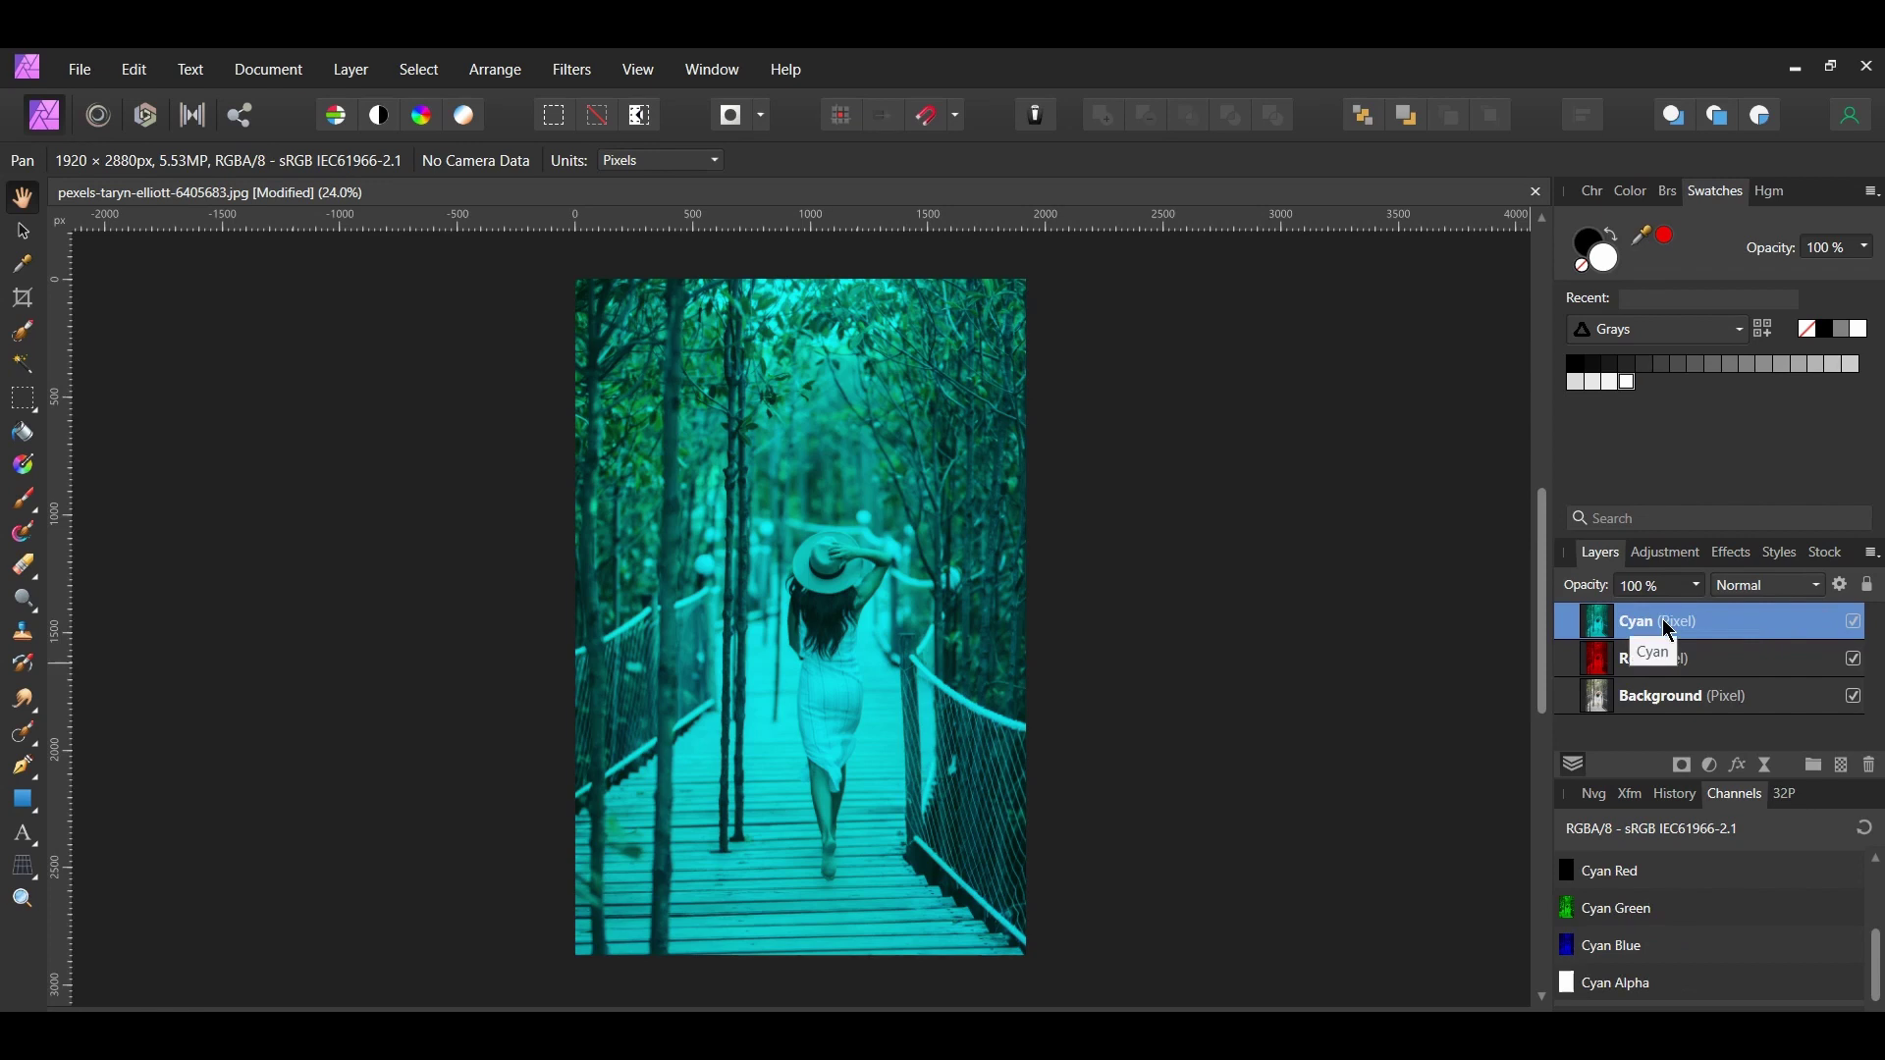
- Set the Cyan layer's opacity to 60 % and shift the layer slightly to the right of the Red layer
drag(1695, 586, 1604, 579)
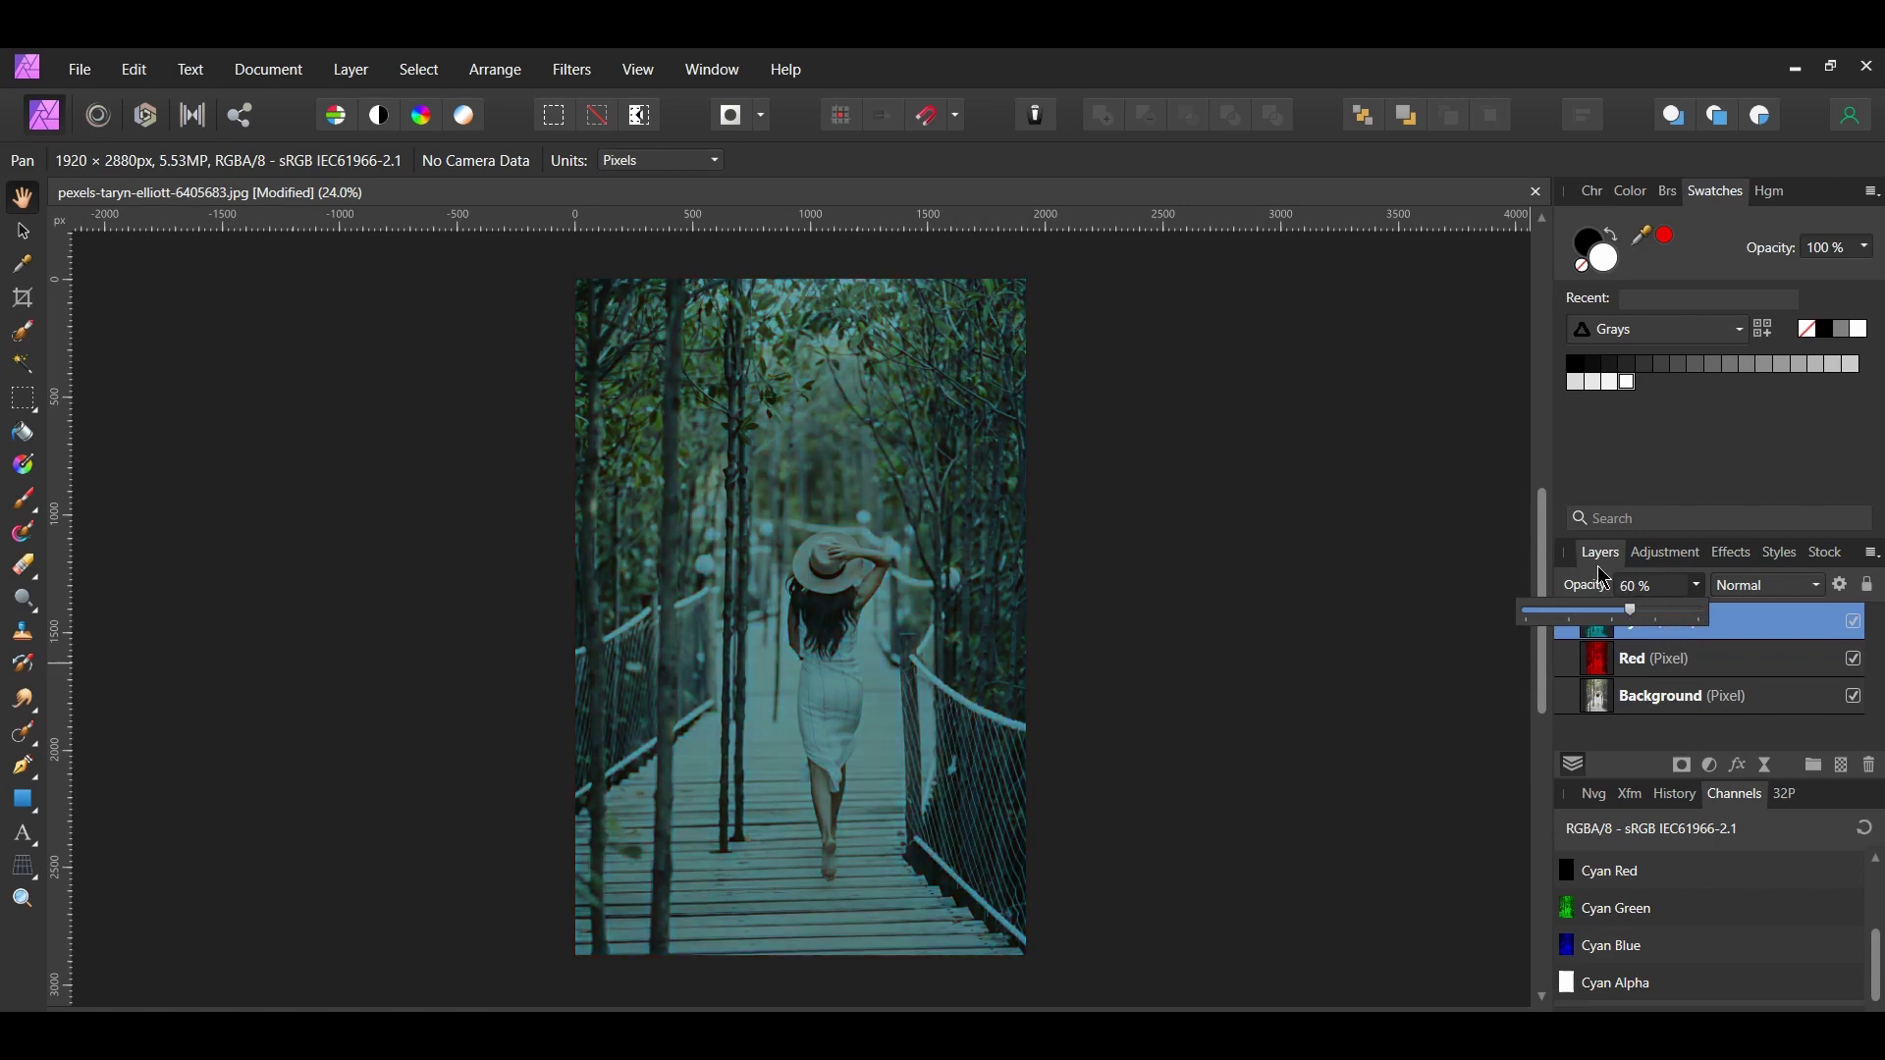
click(1416, 579)
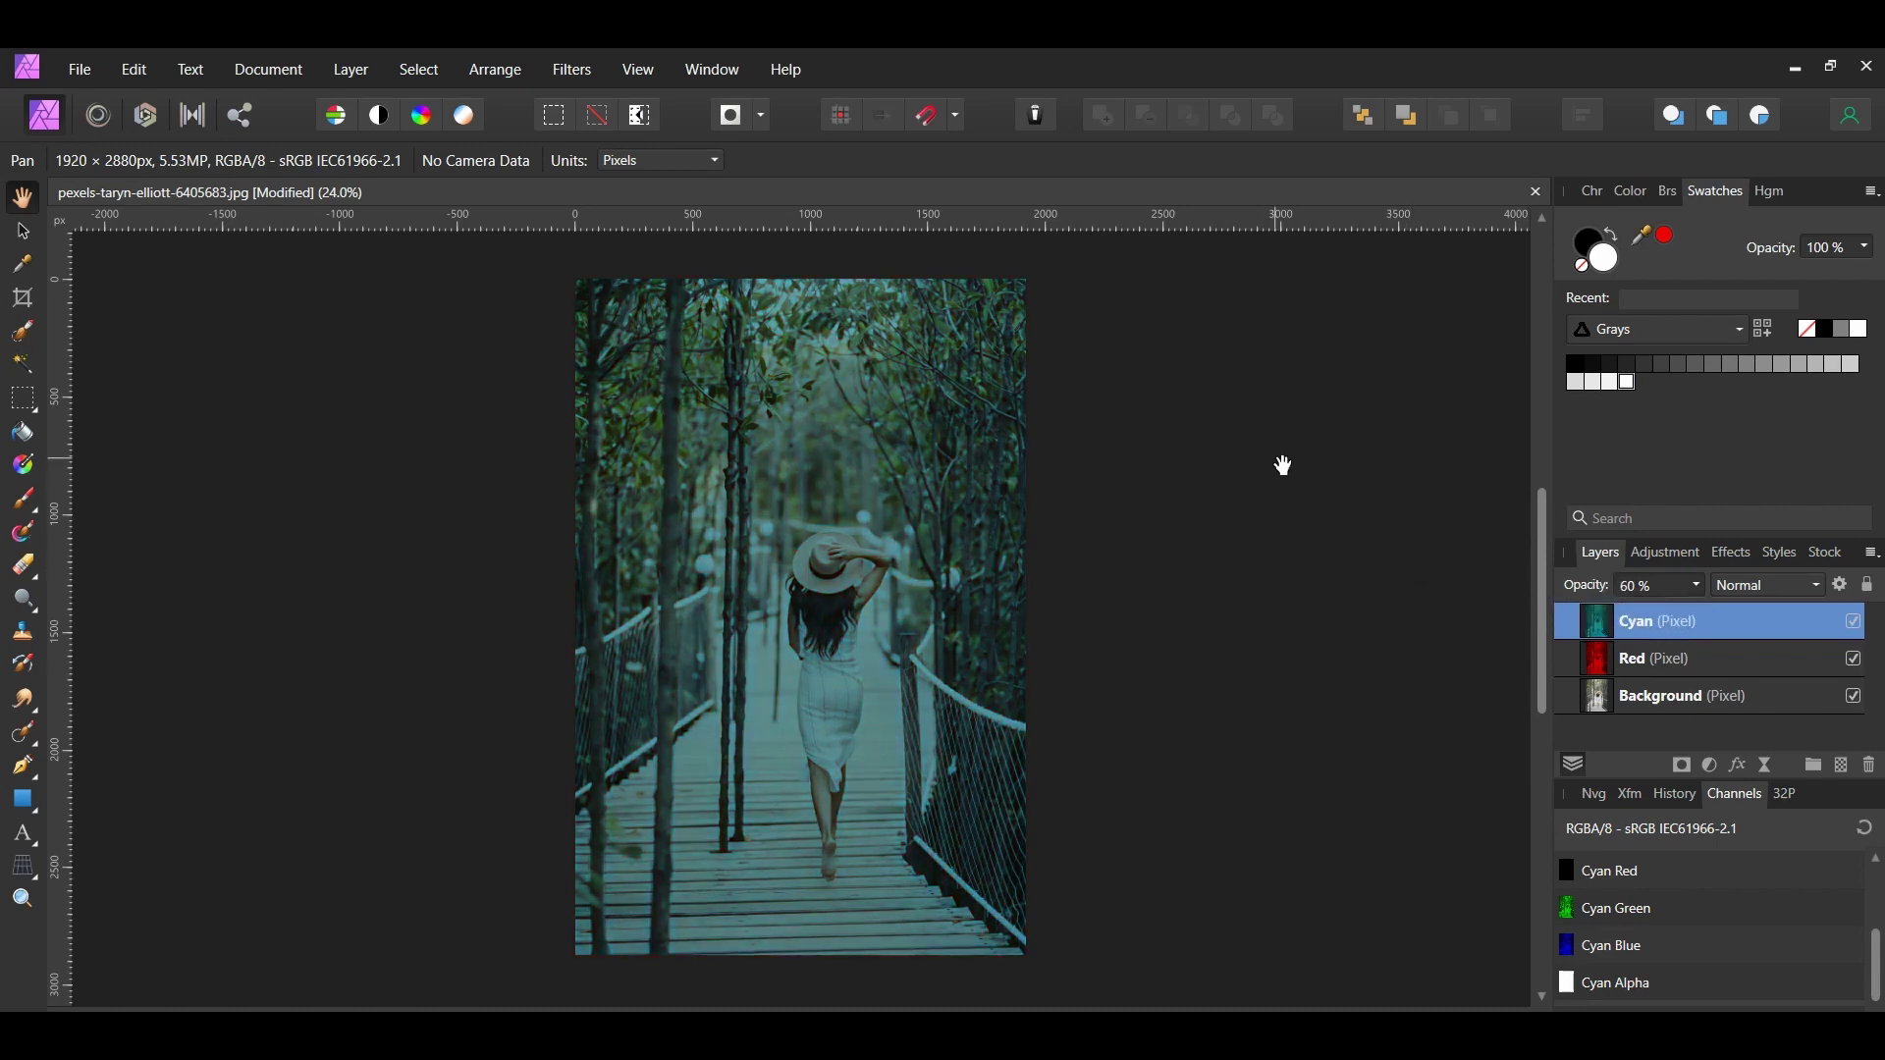
key(v)
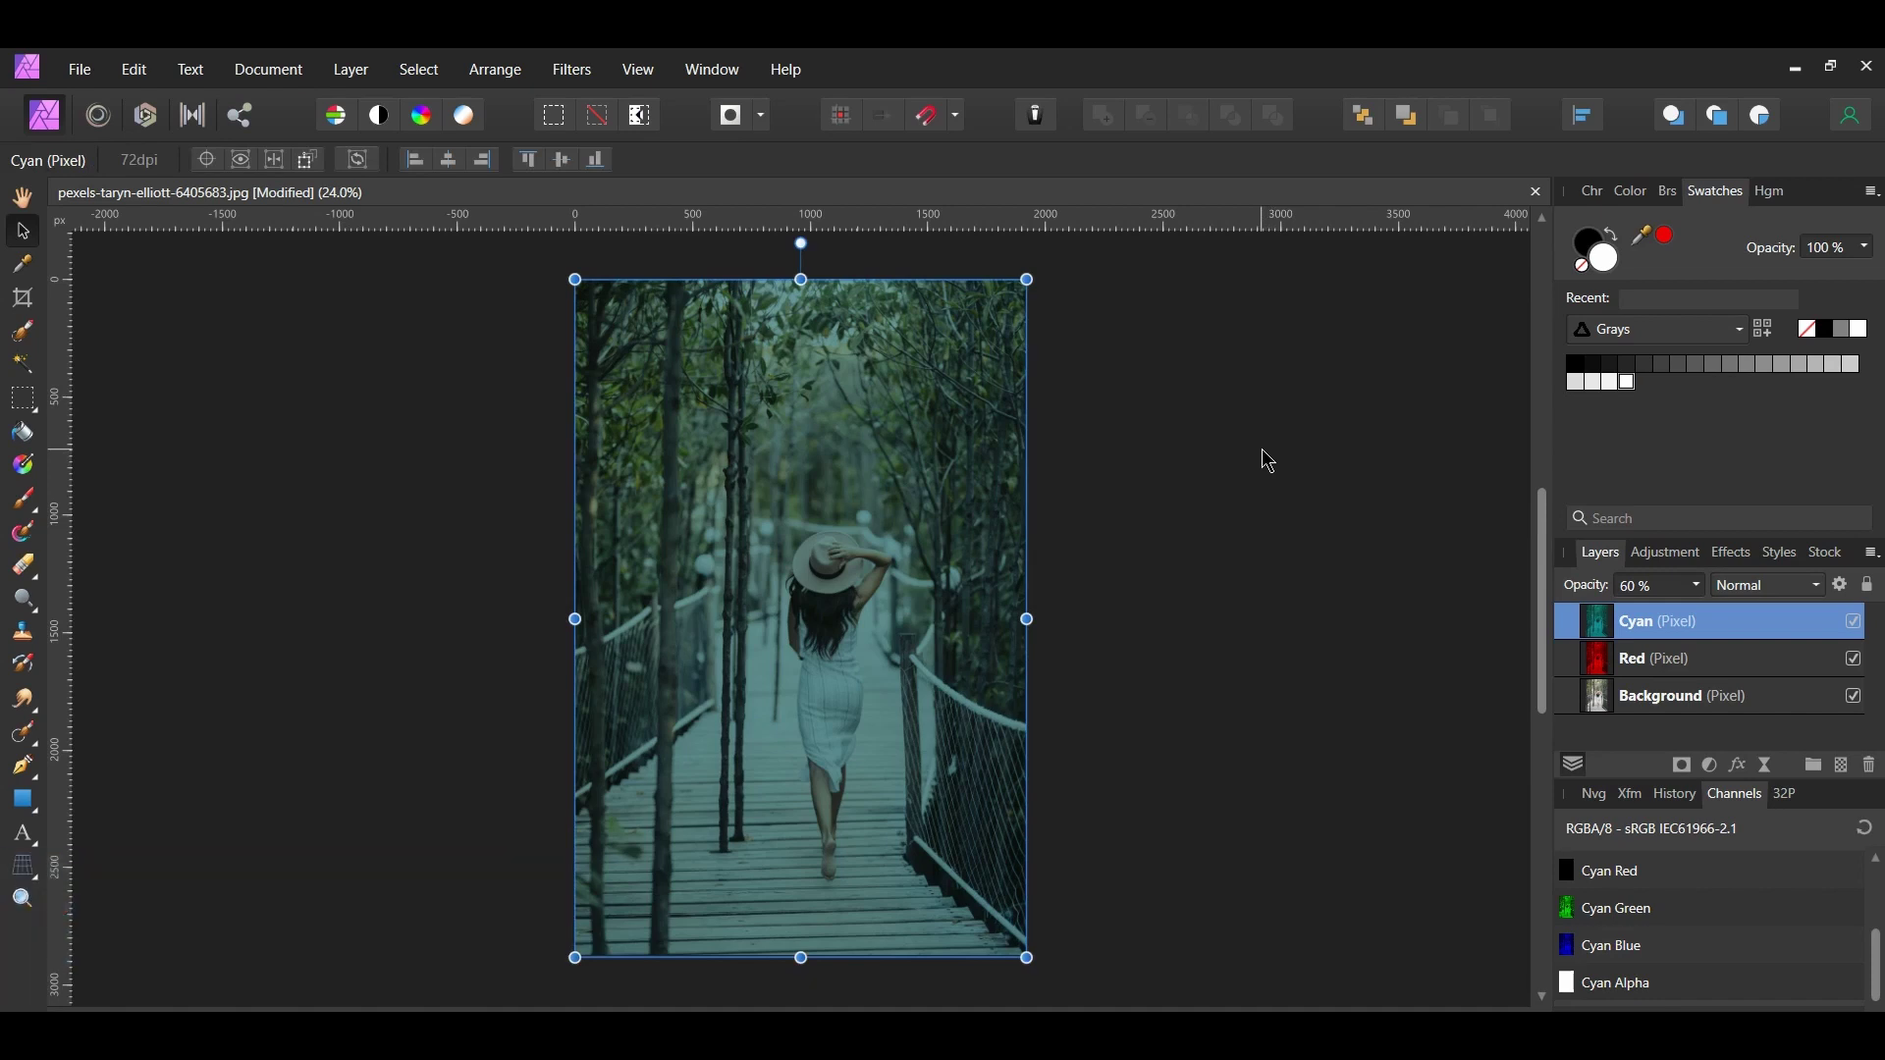
drag(823, 638, 832, 638)
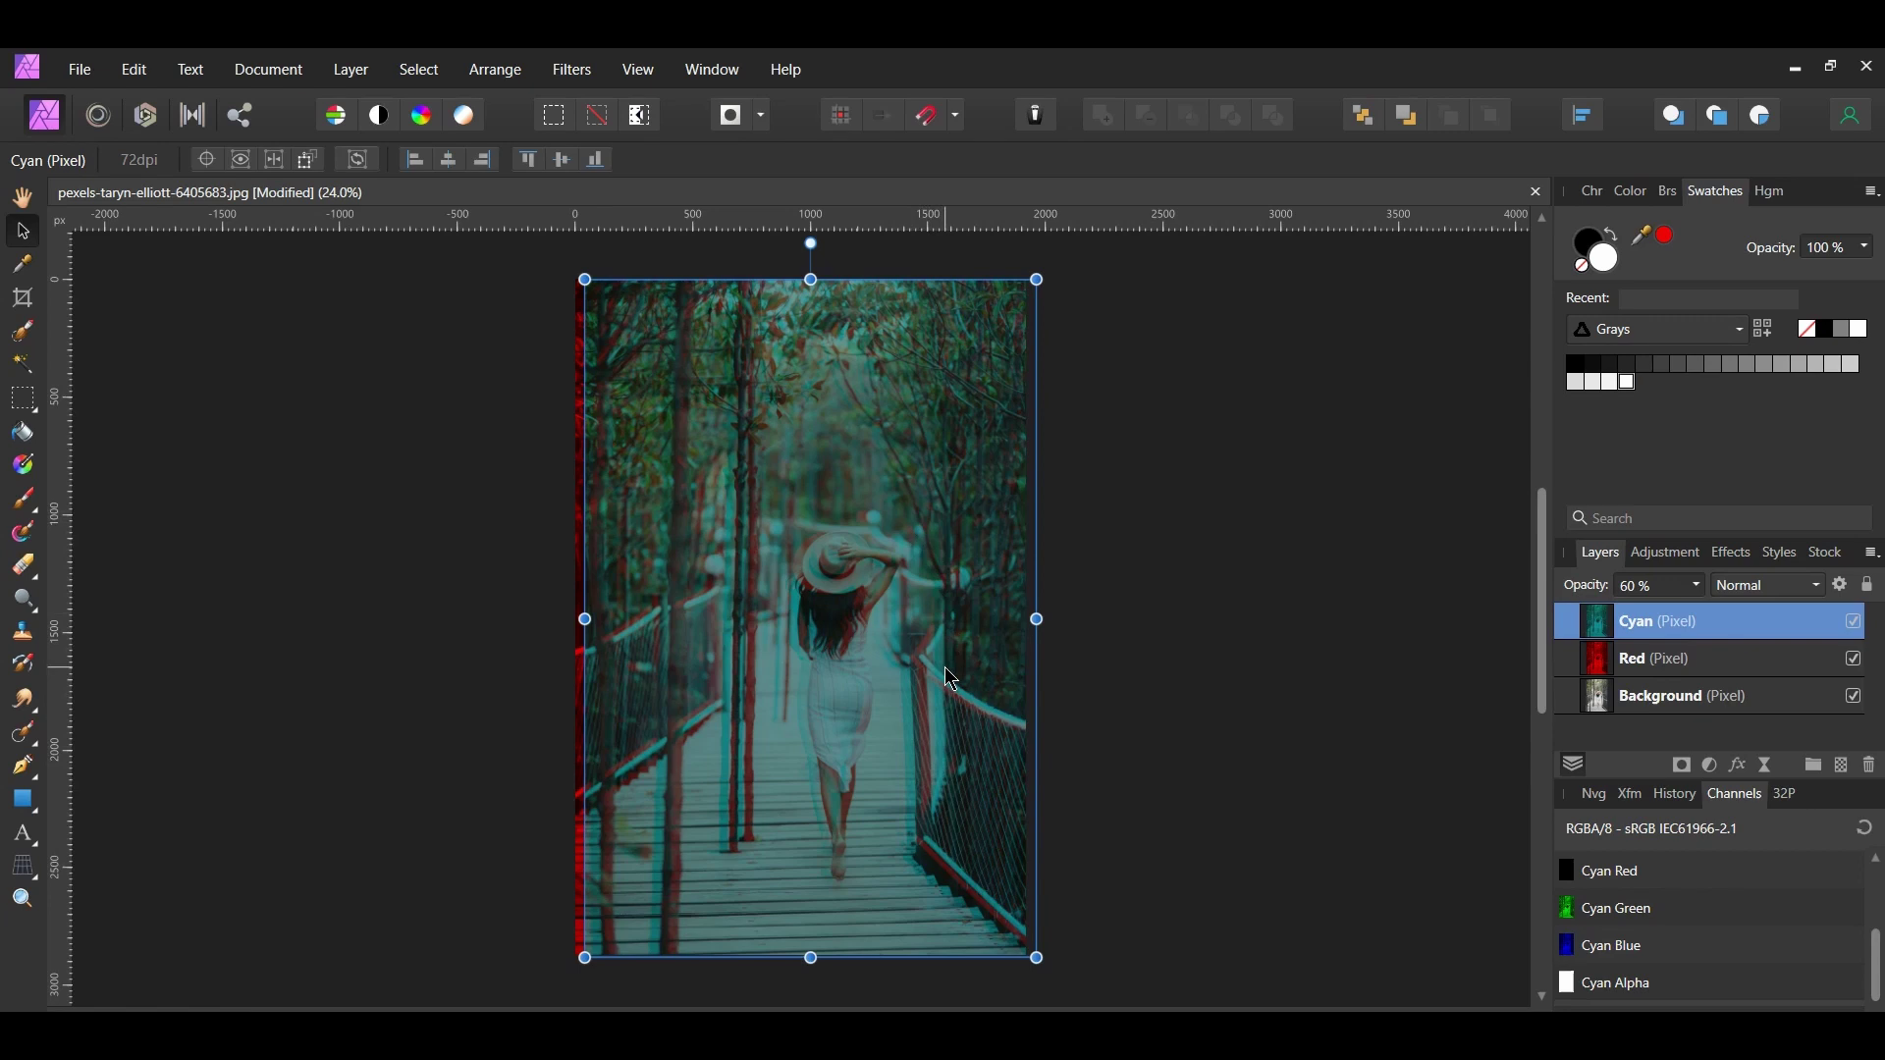
- Crop the red strip off the image's left edge, reducing the canvas to 1811 x 2880 px
key(c)
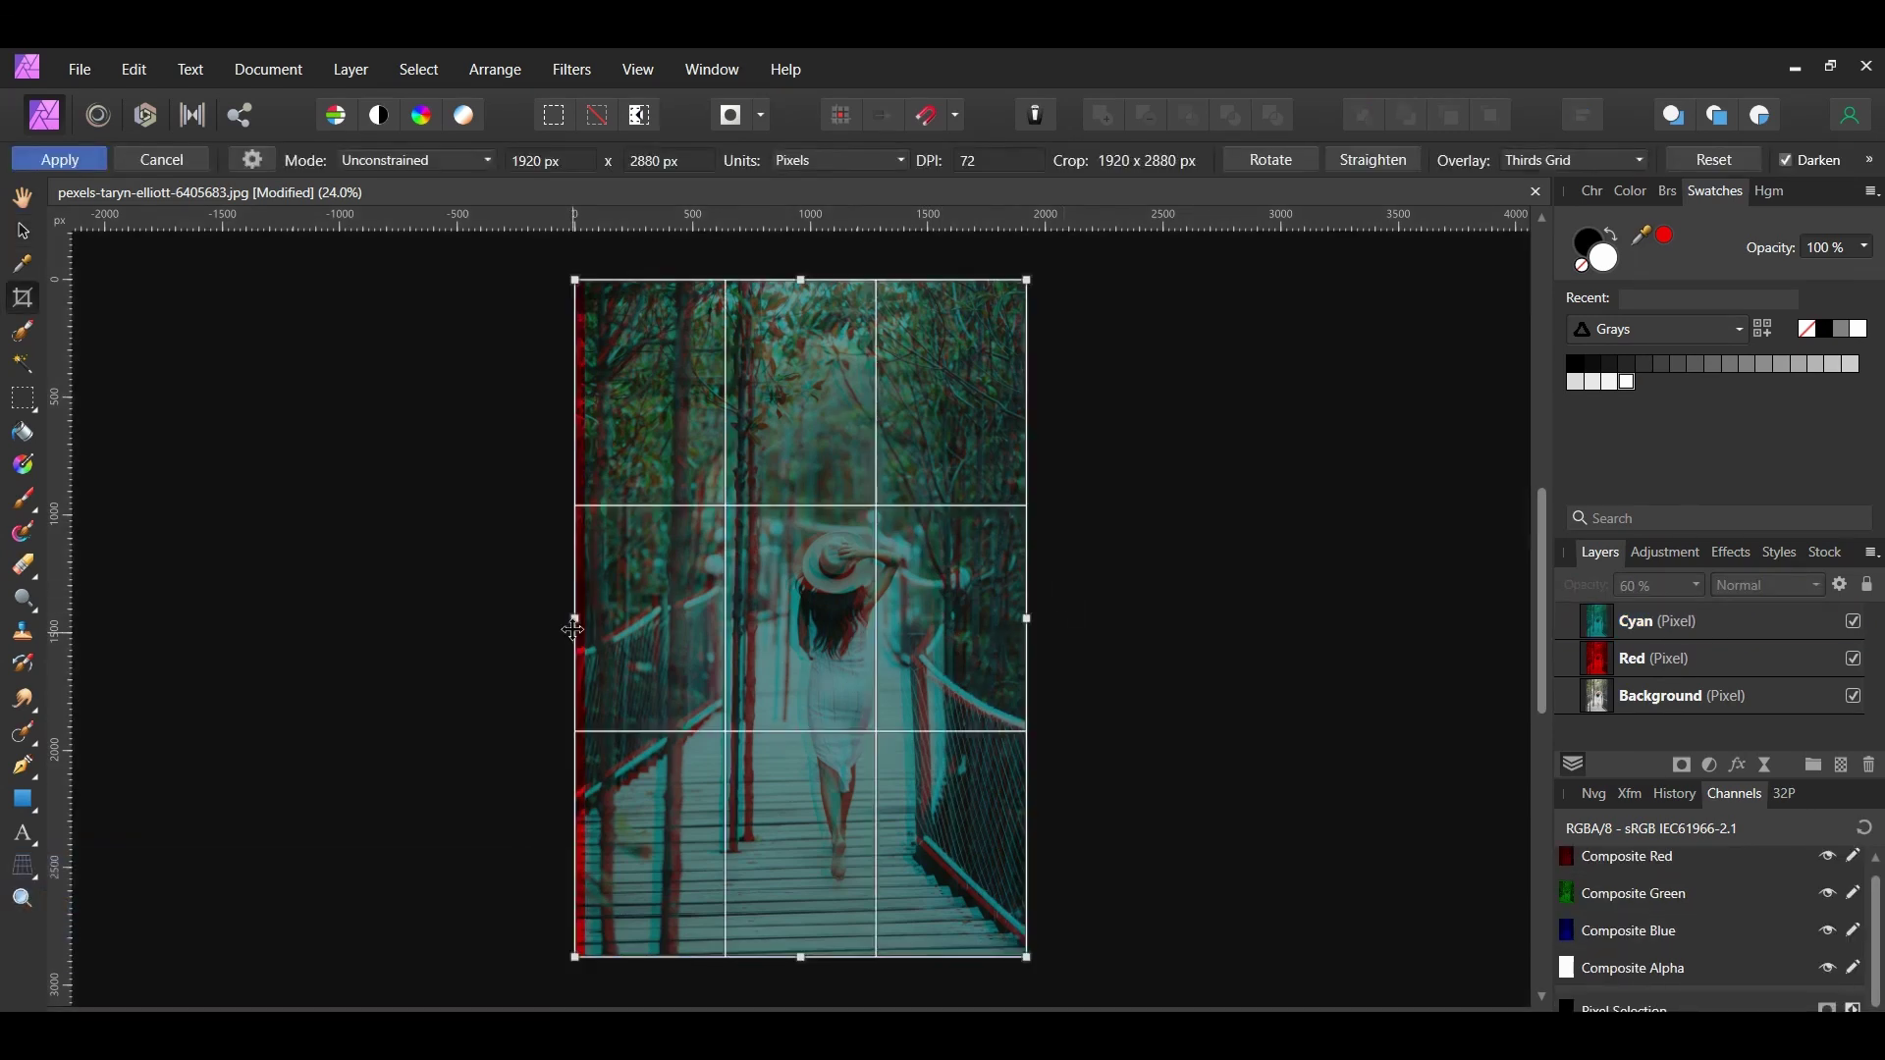
drag(574, 619, 599, 620)
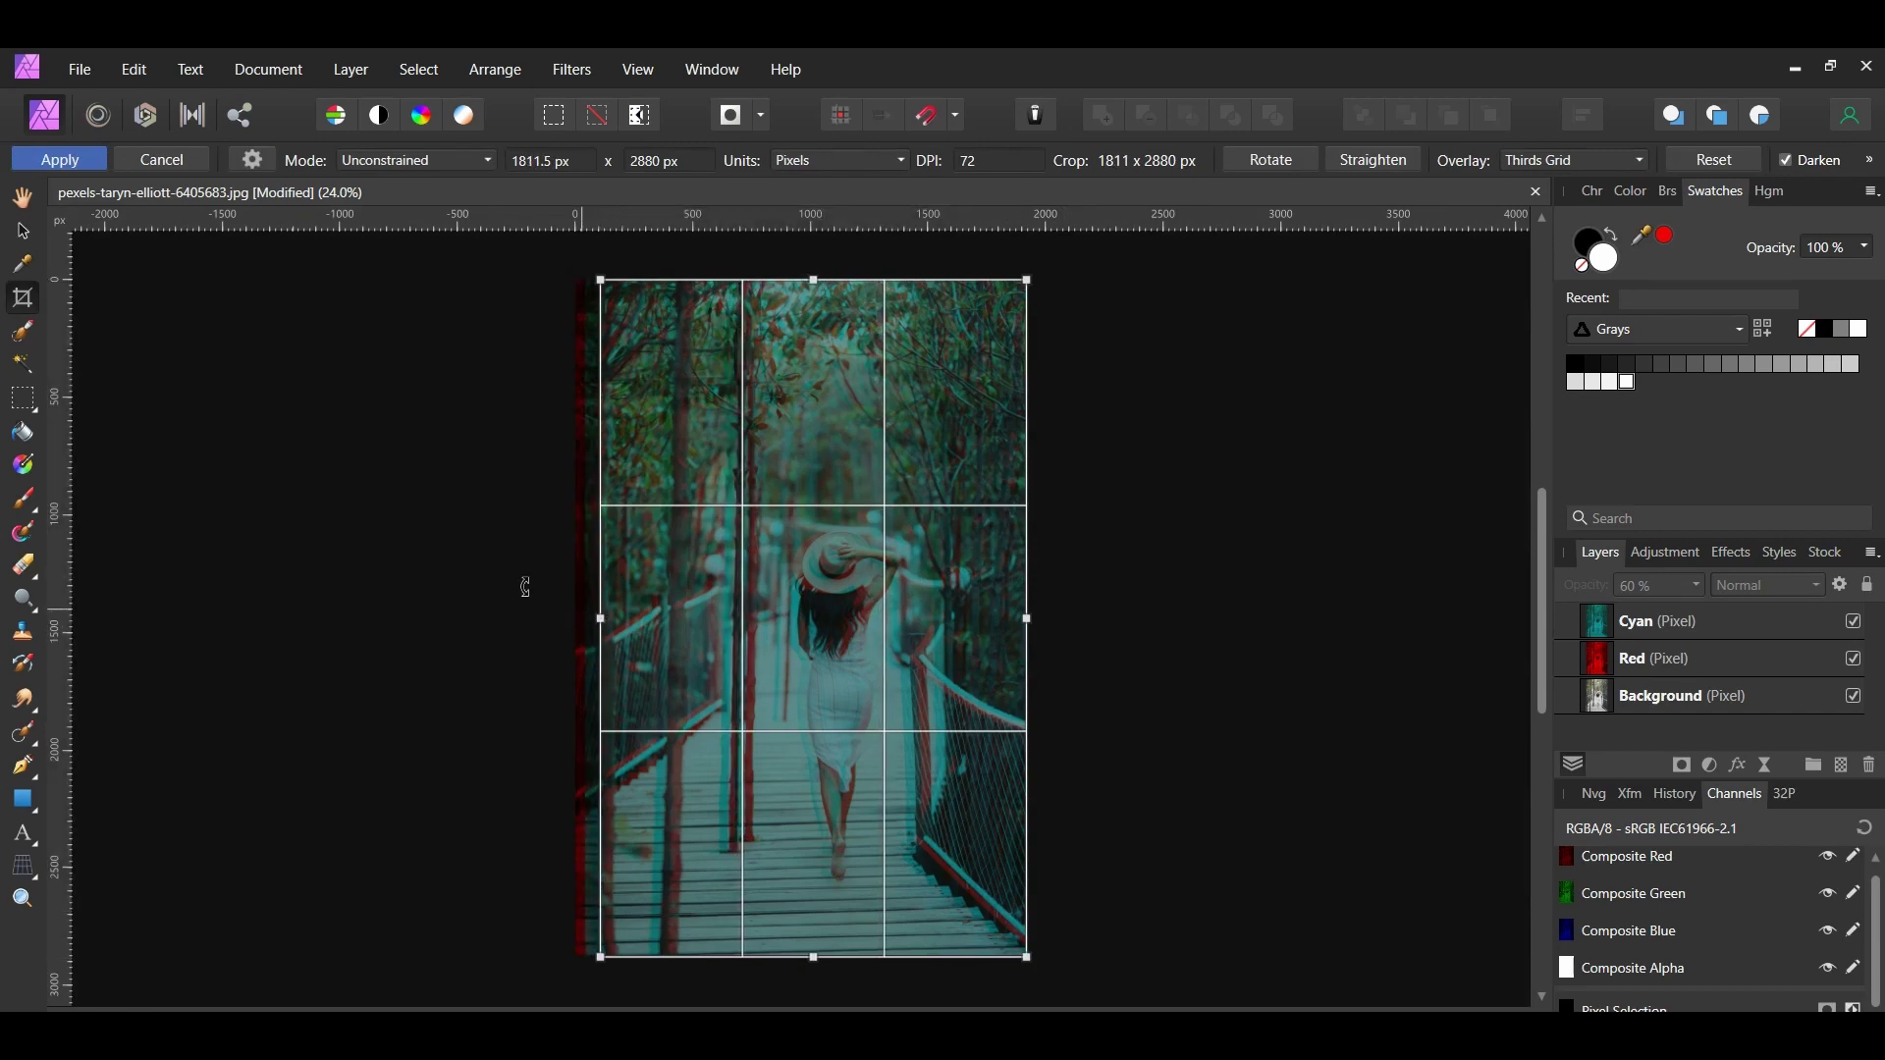
click(58, 159)
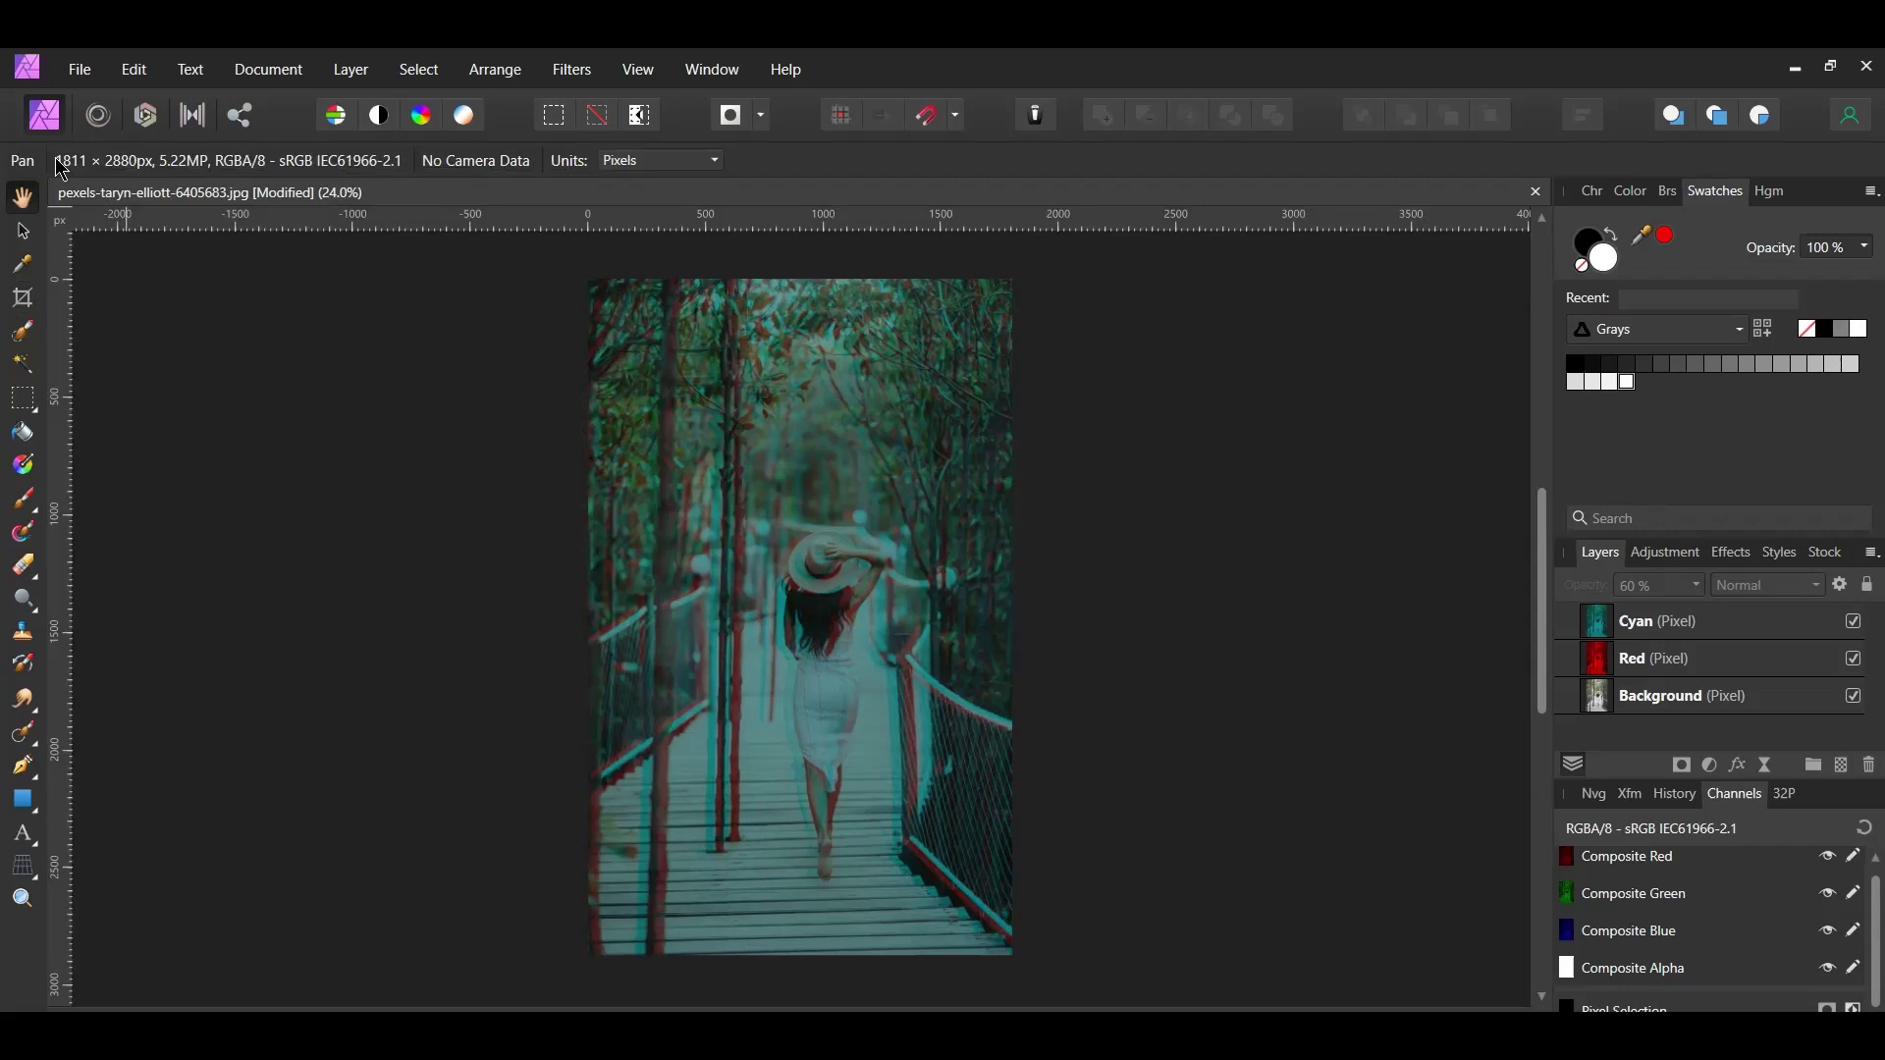
- Add a Brightness / Contrast adjustment above the Cyan layer with Brightness 9 % and Contrast -8 %
click(1710, 766)
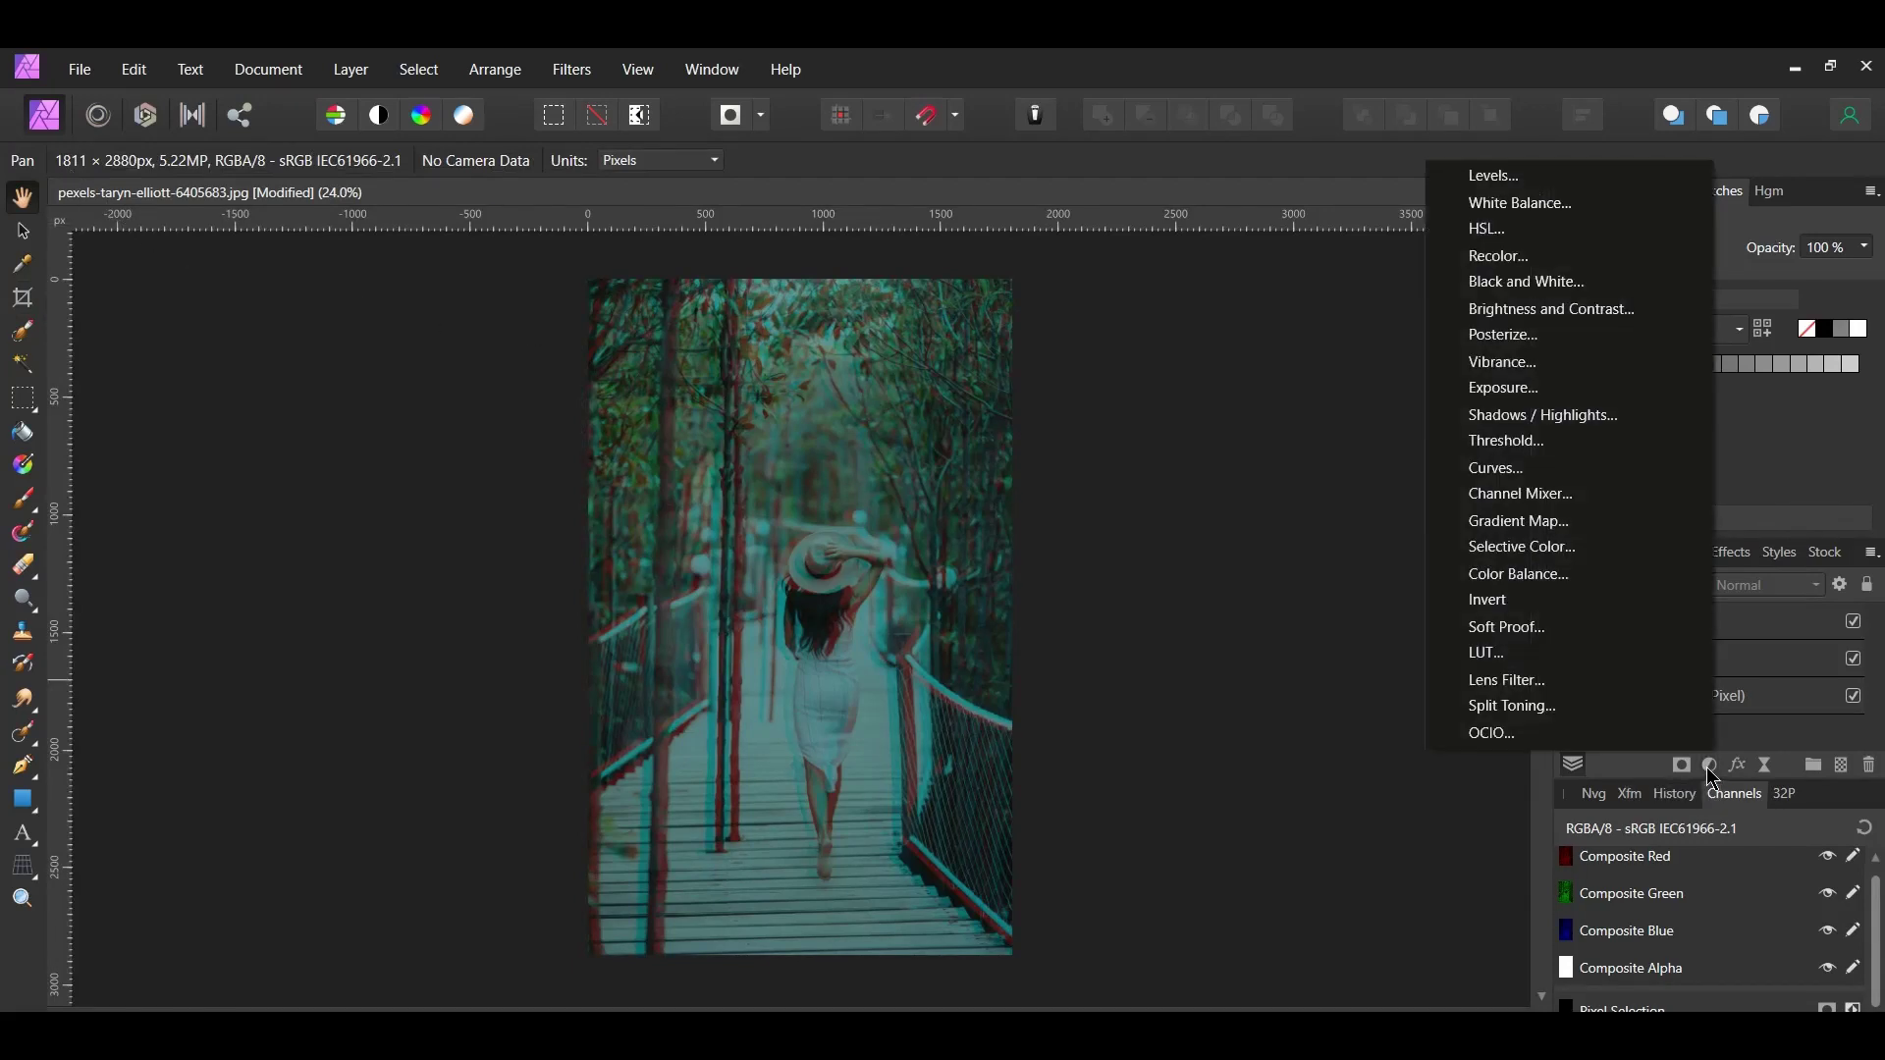
click(1642, 313)
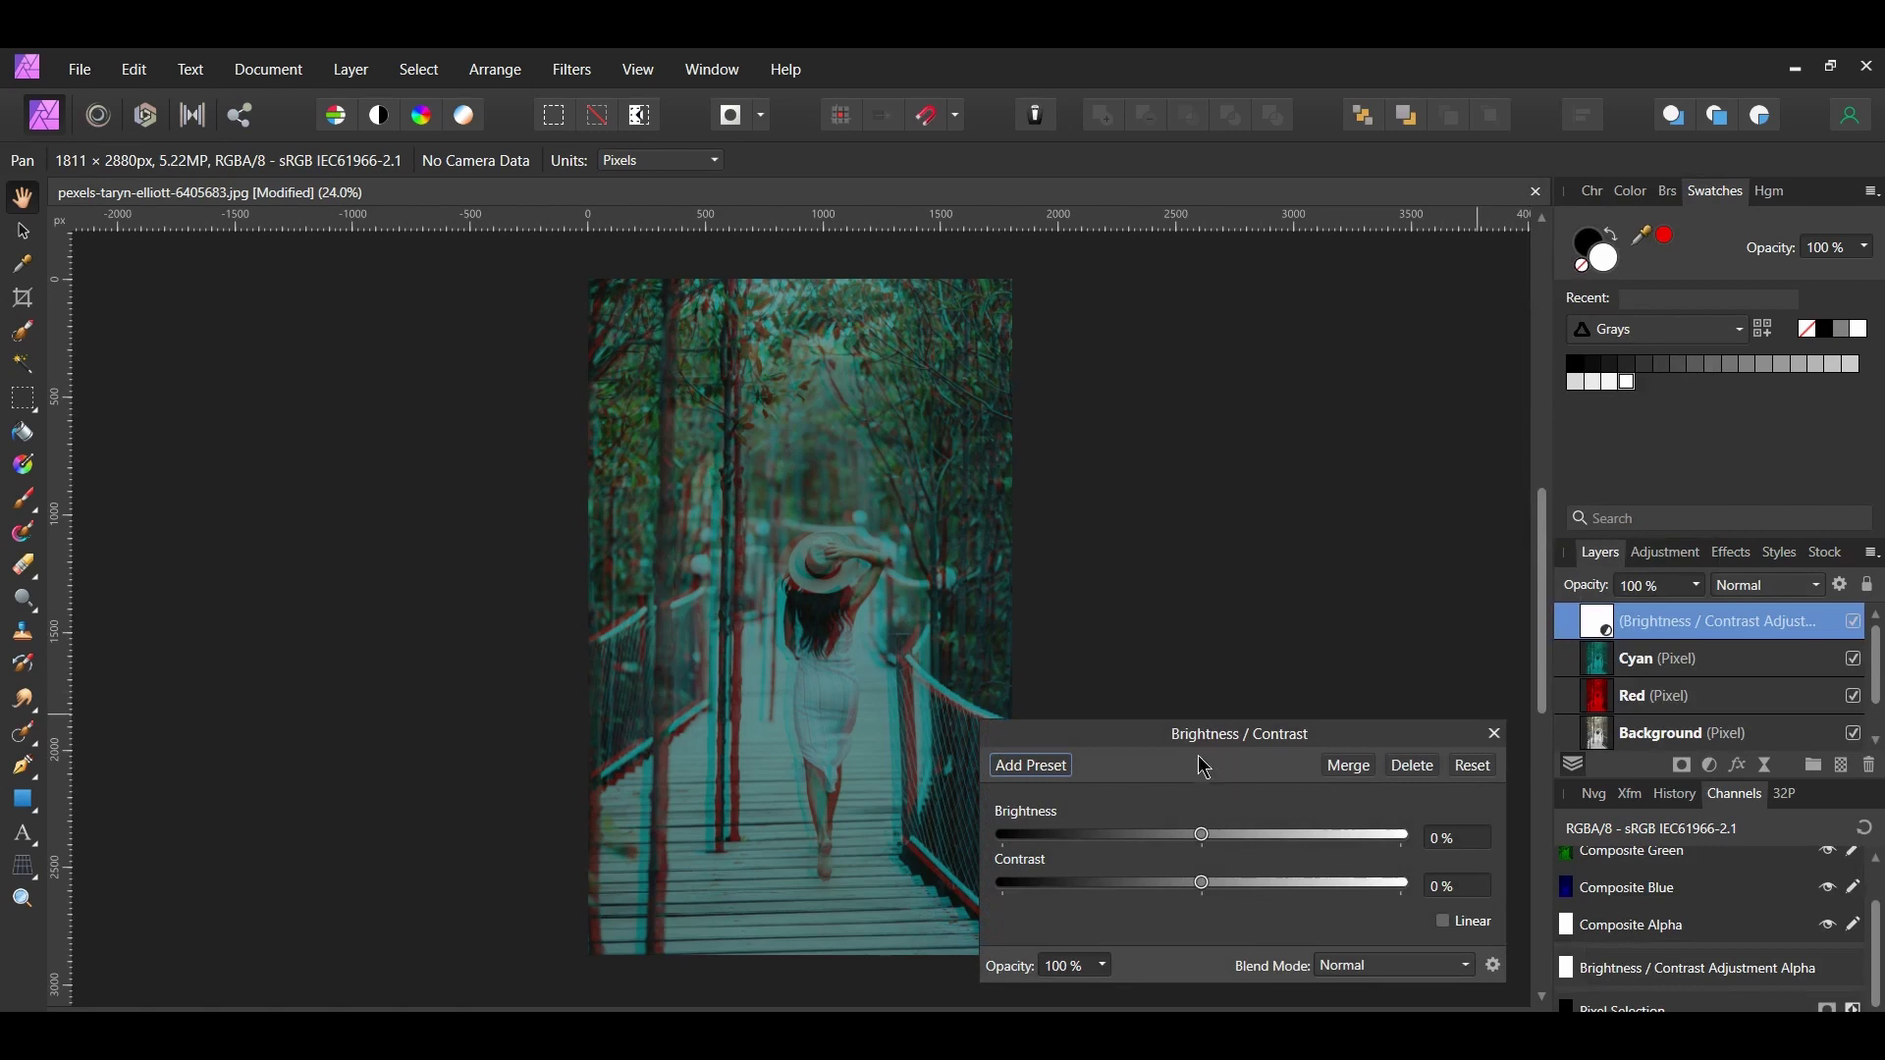
drag(1166, 757, 1267, 336)
click(1556, 417)
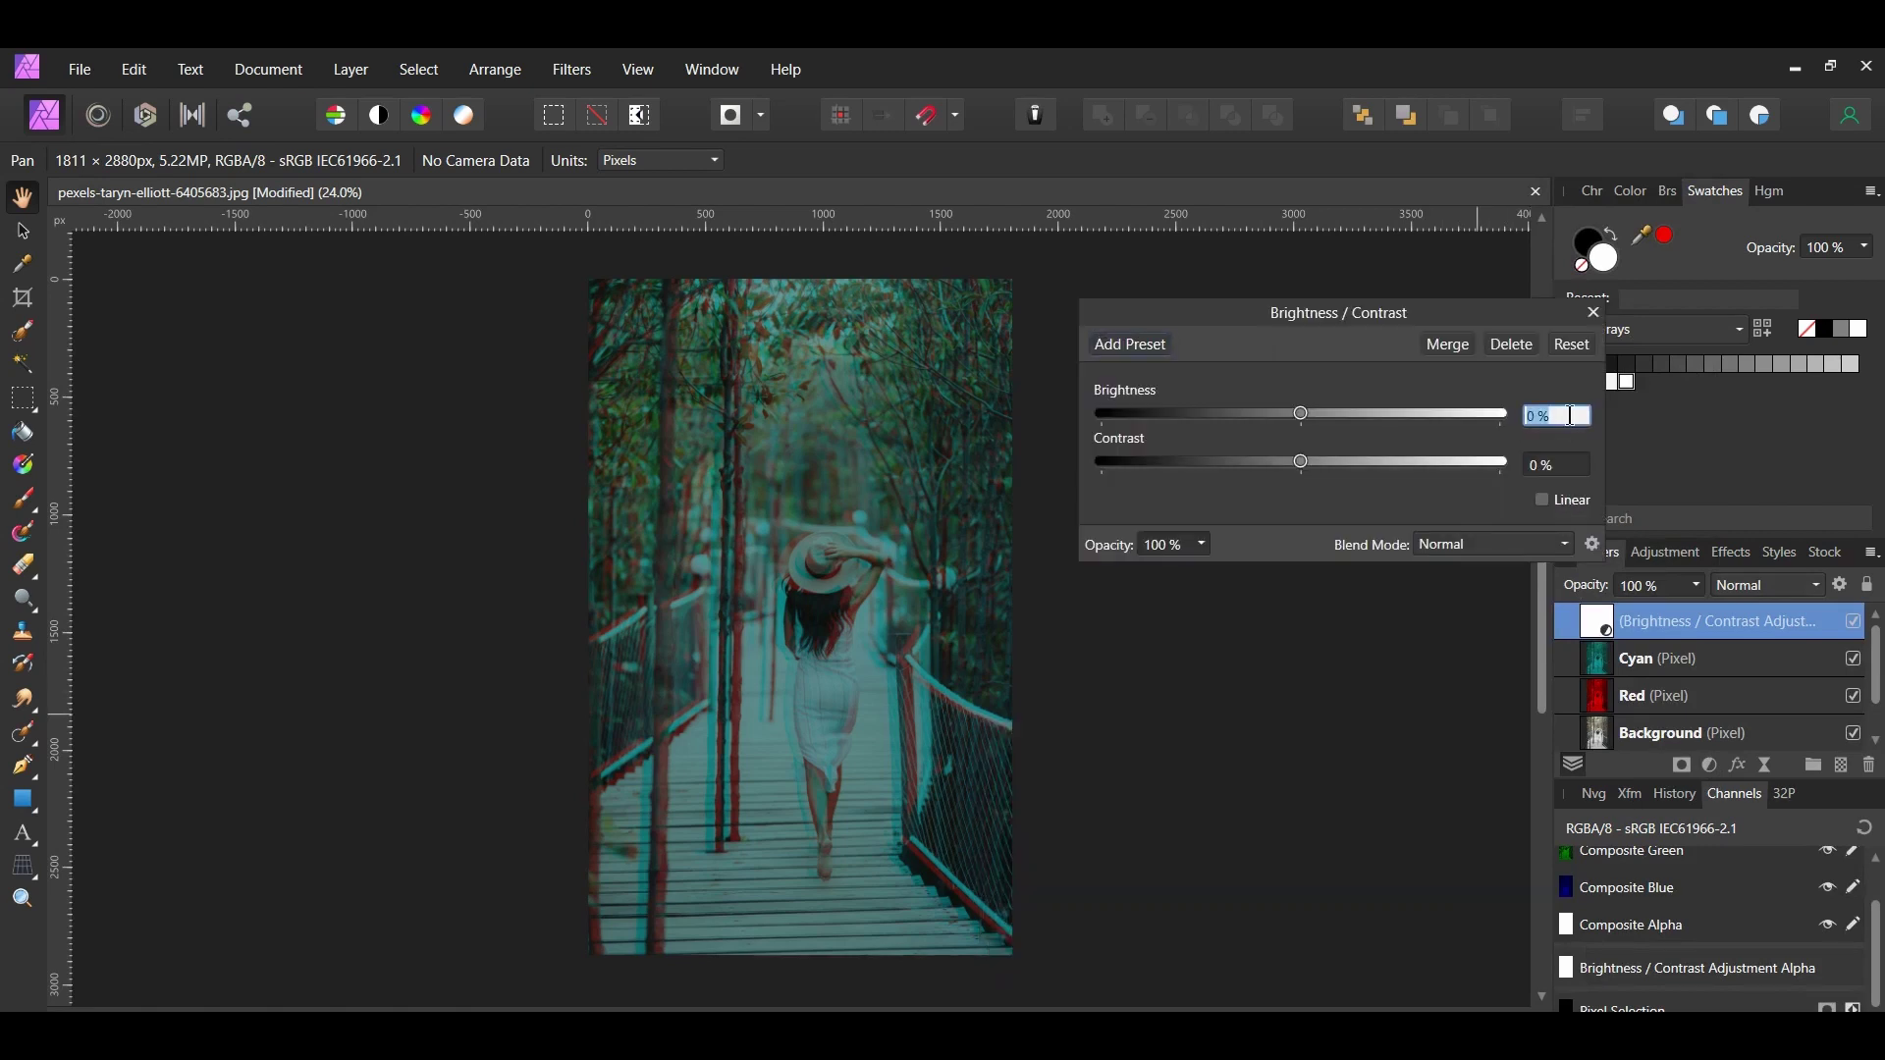
text(9)
key(Return)
click(1556, 466)
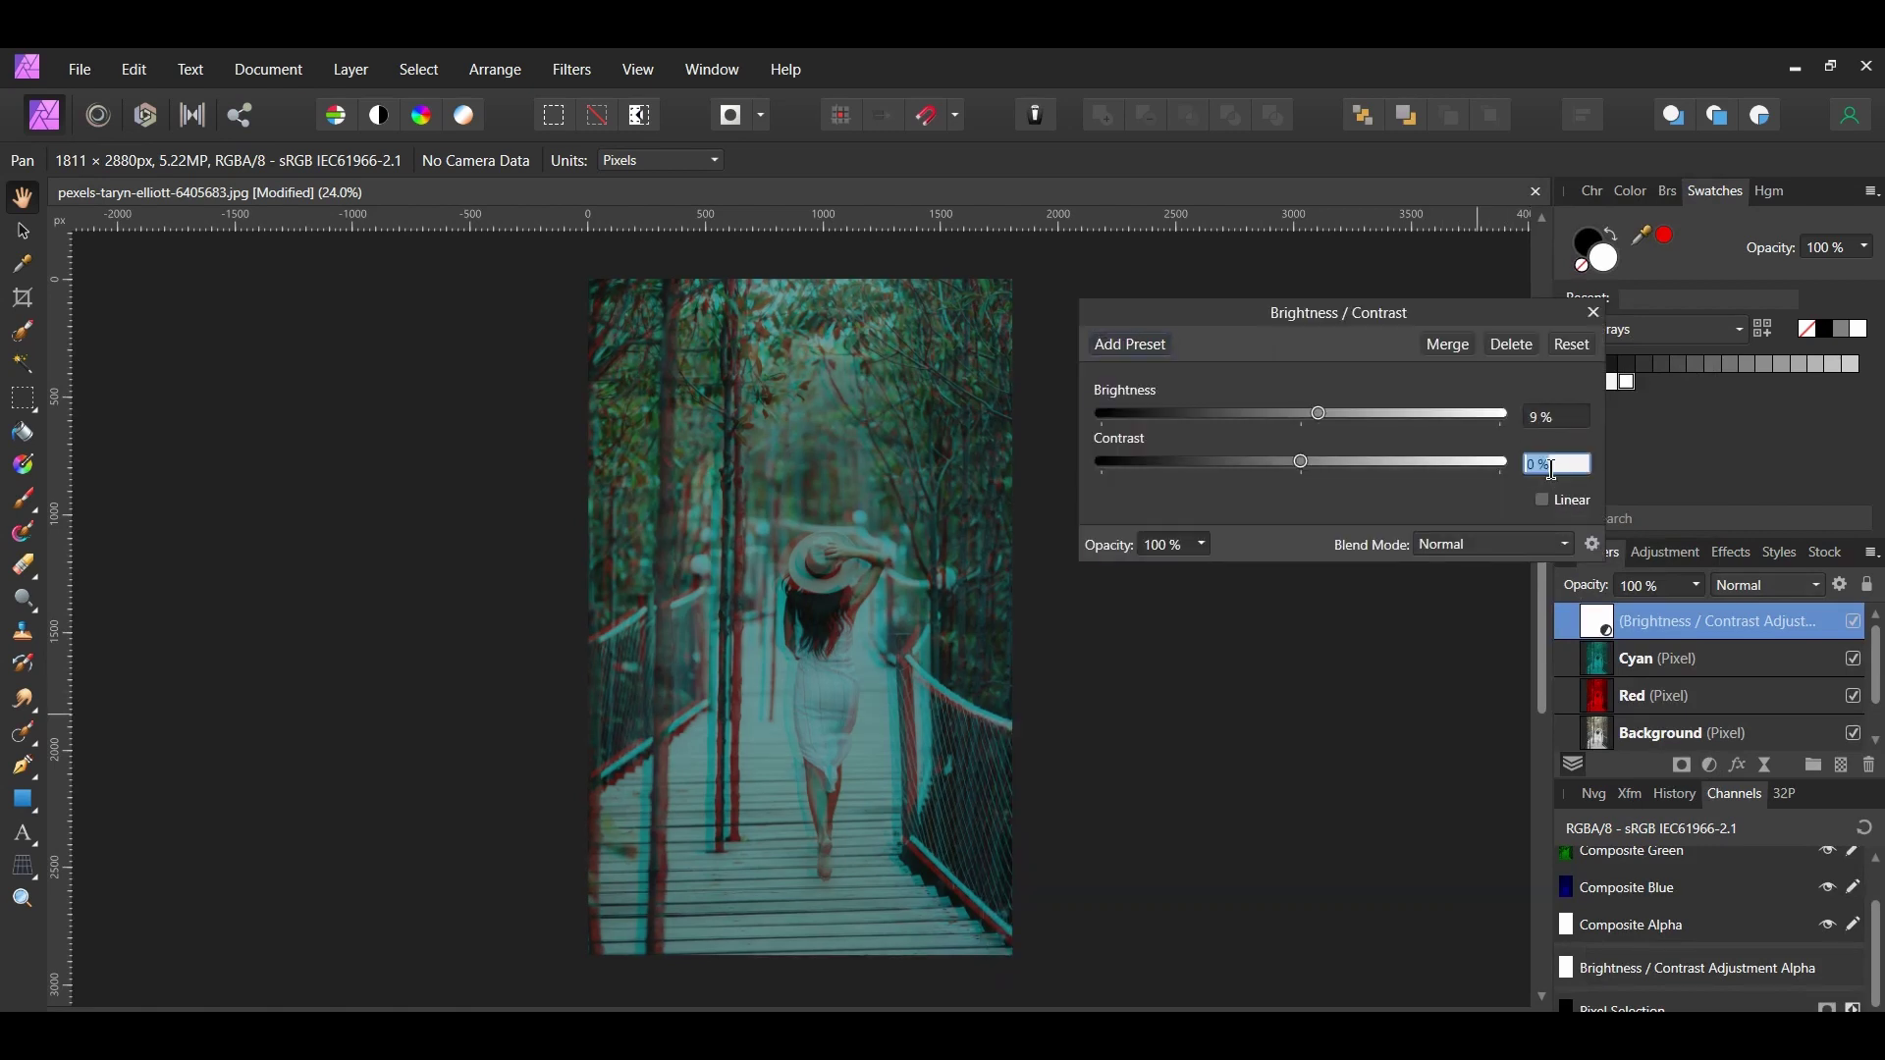
text(-8)
key(Return)
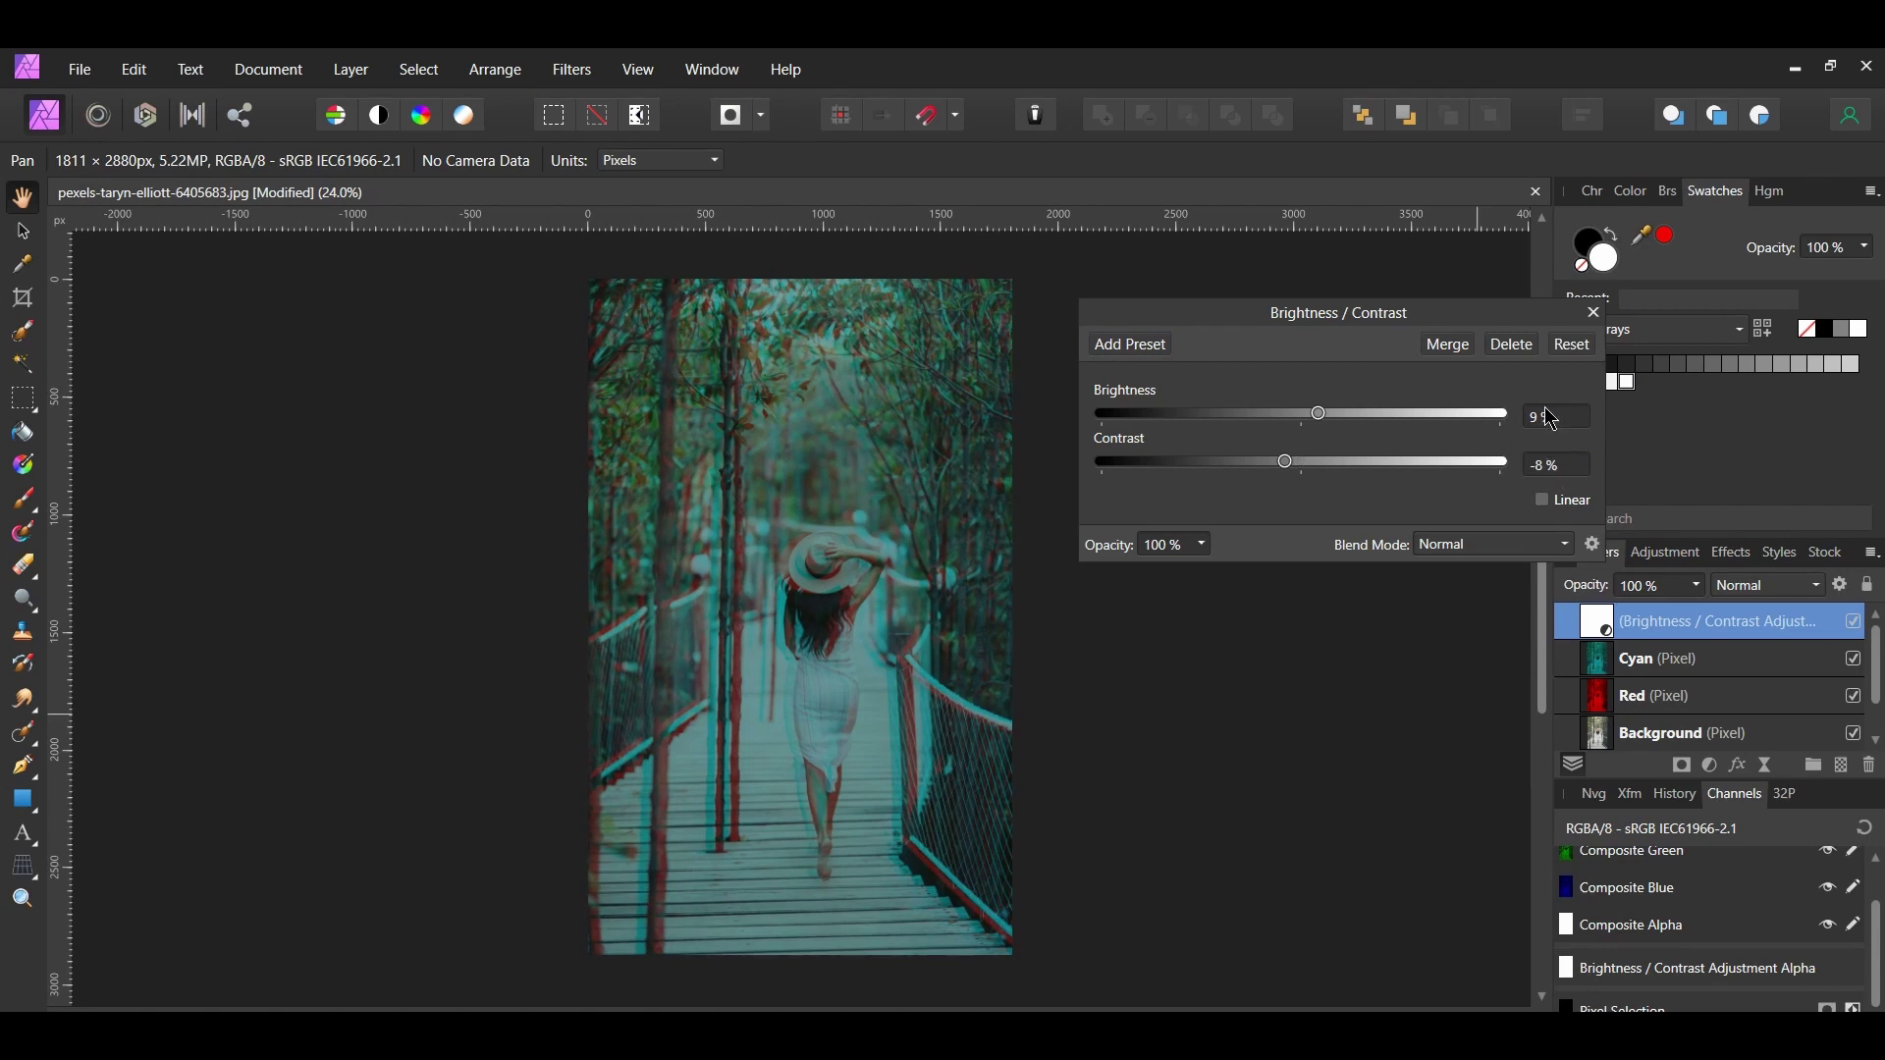
click(1594, 312)
- Compare the image with and without the brightness adjustment, and with the adjustment, Cyan and Red layers all hidden and shown
click(1854, 624)
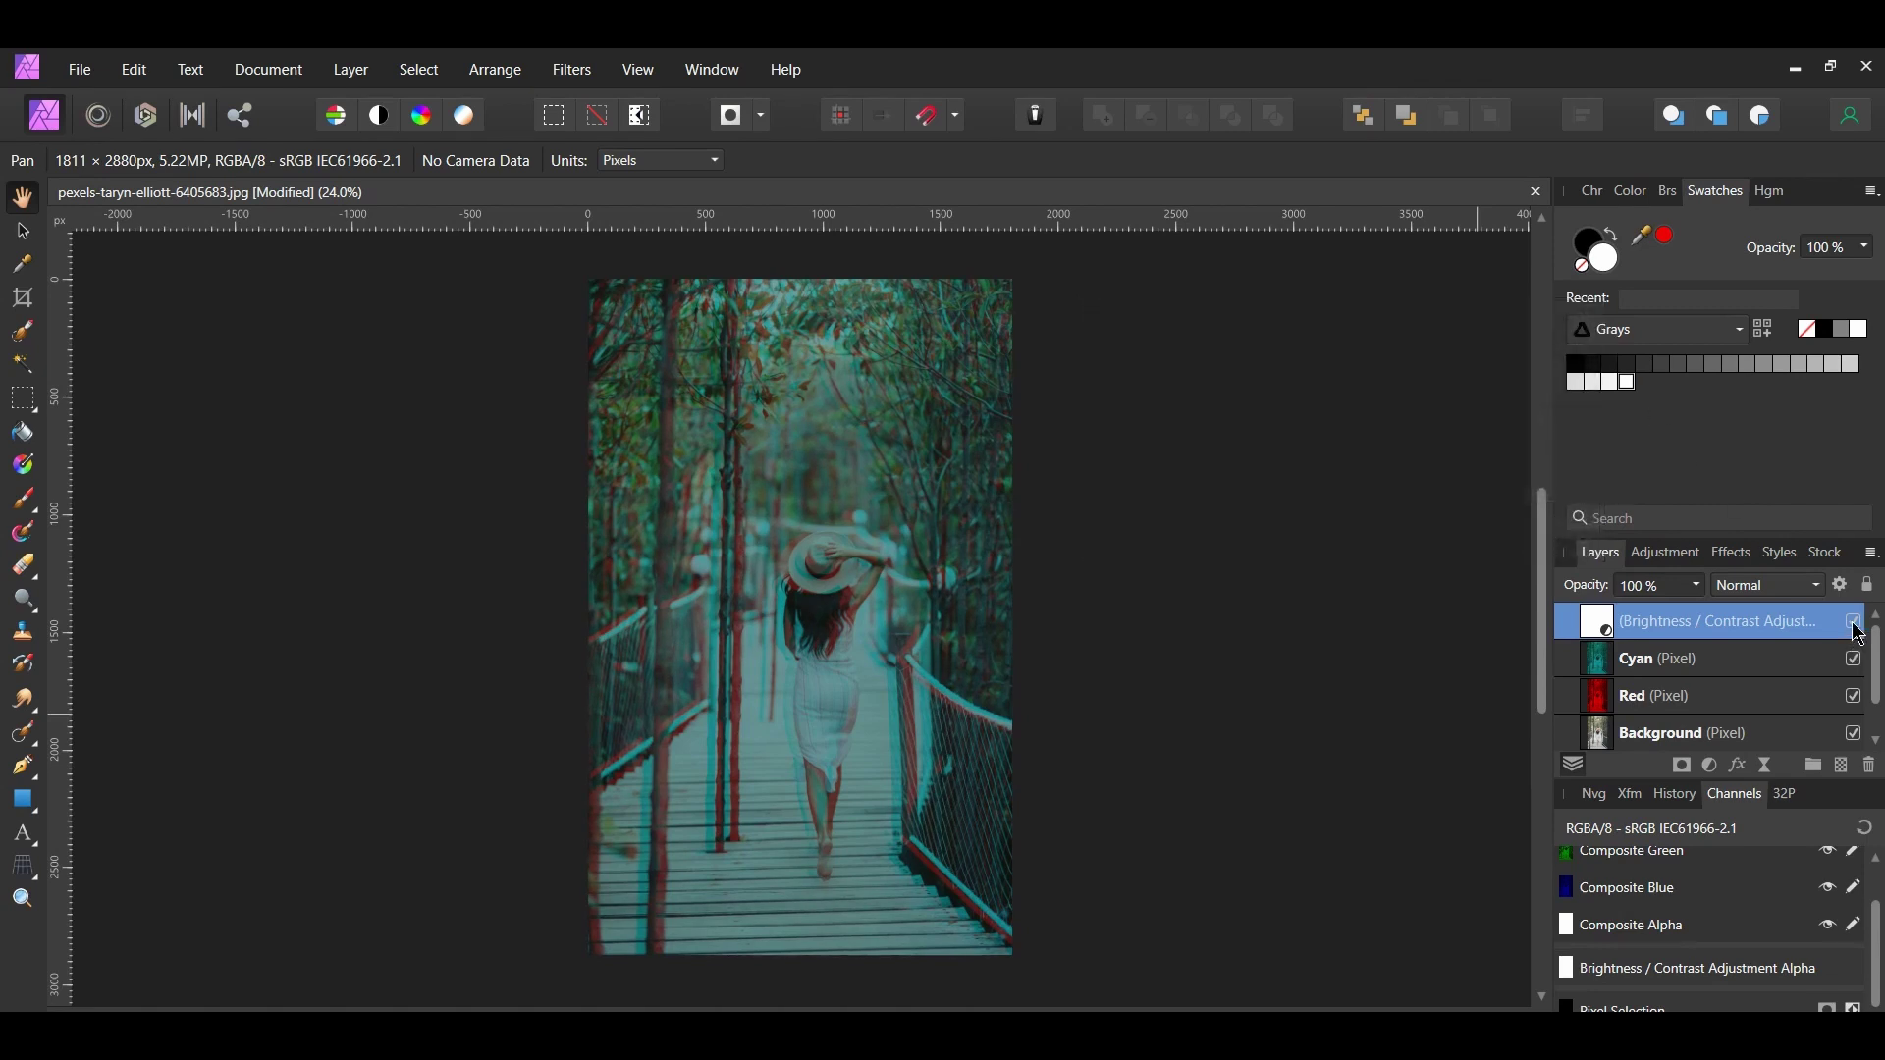
click(1854, 624)
shift+click(1727, 695)
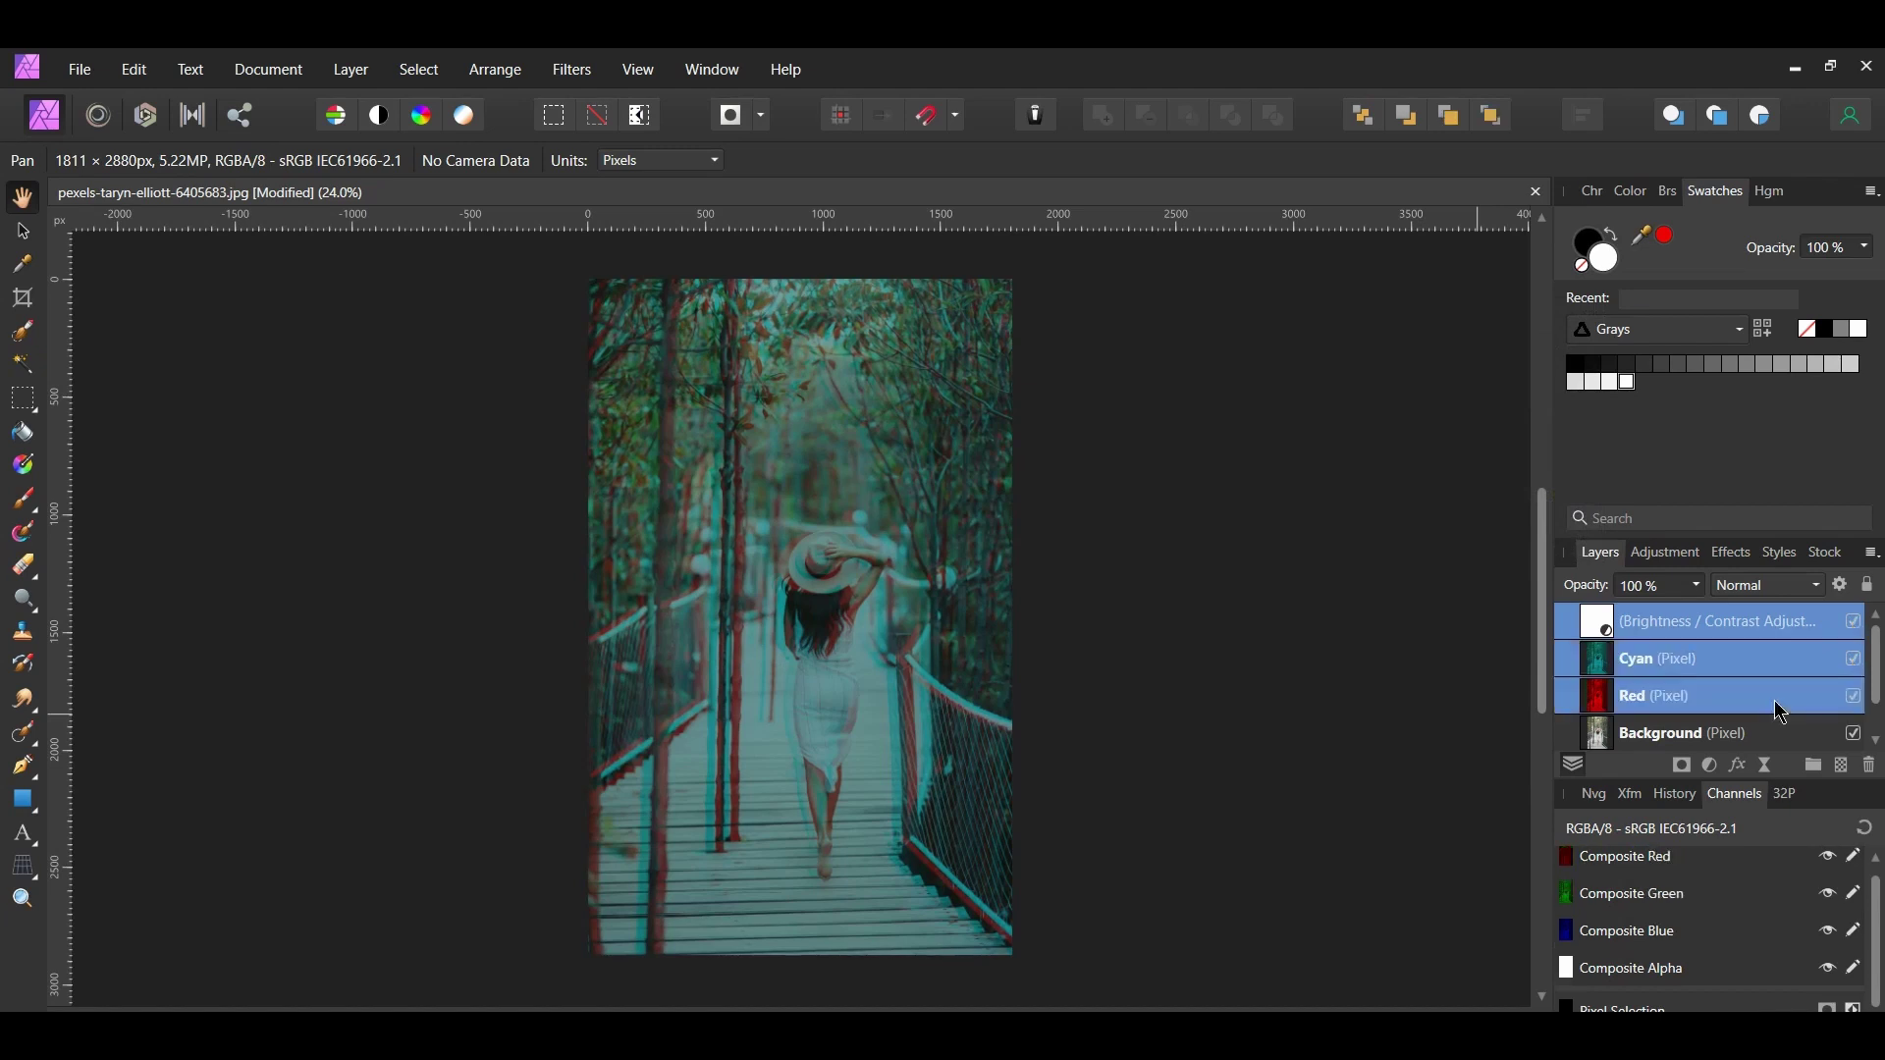
click(1854, 625)
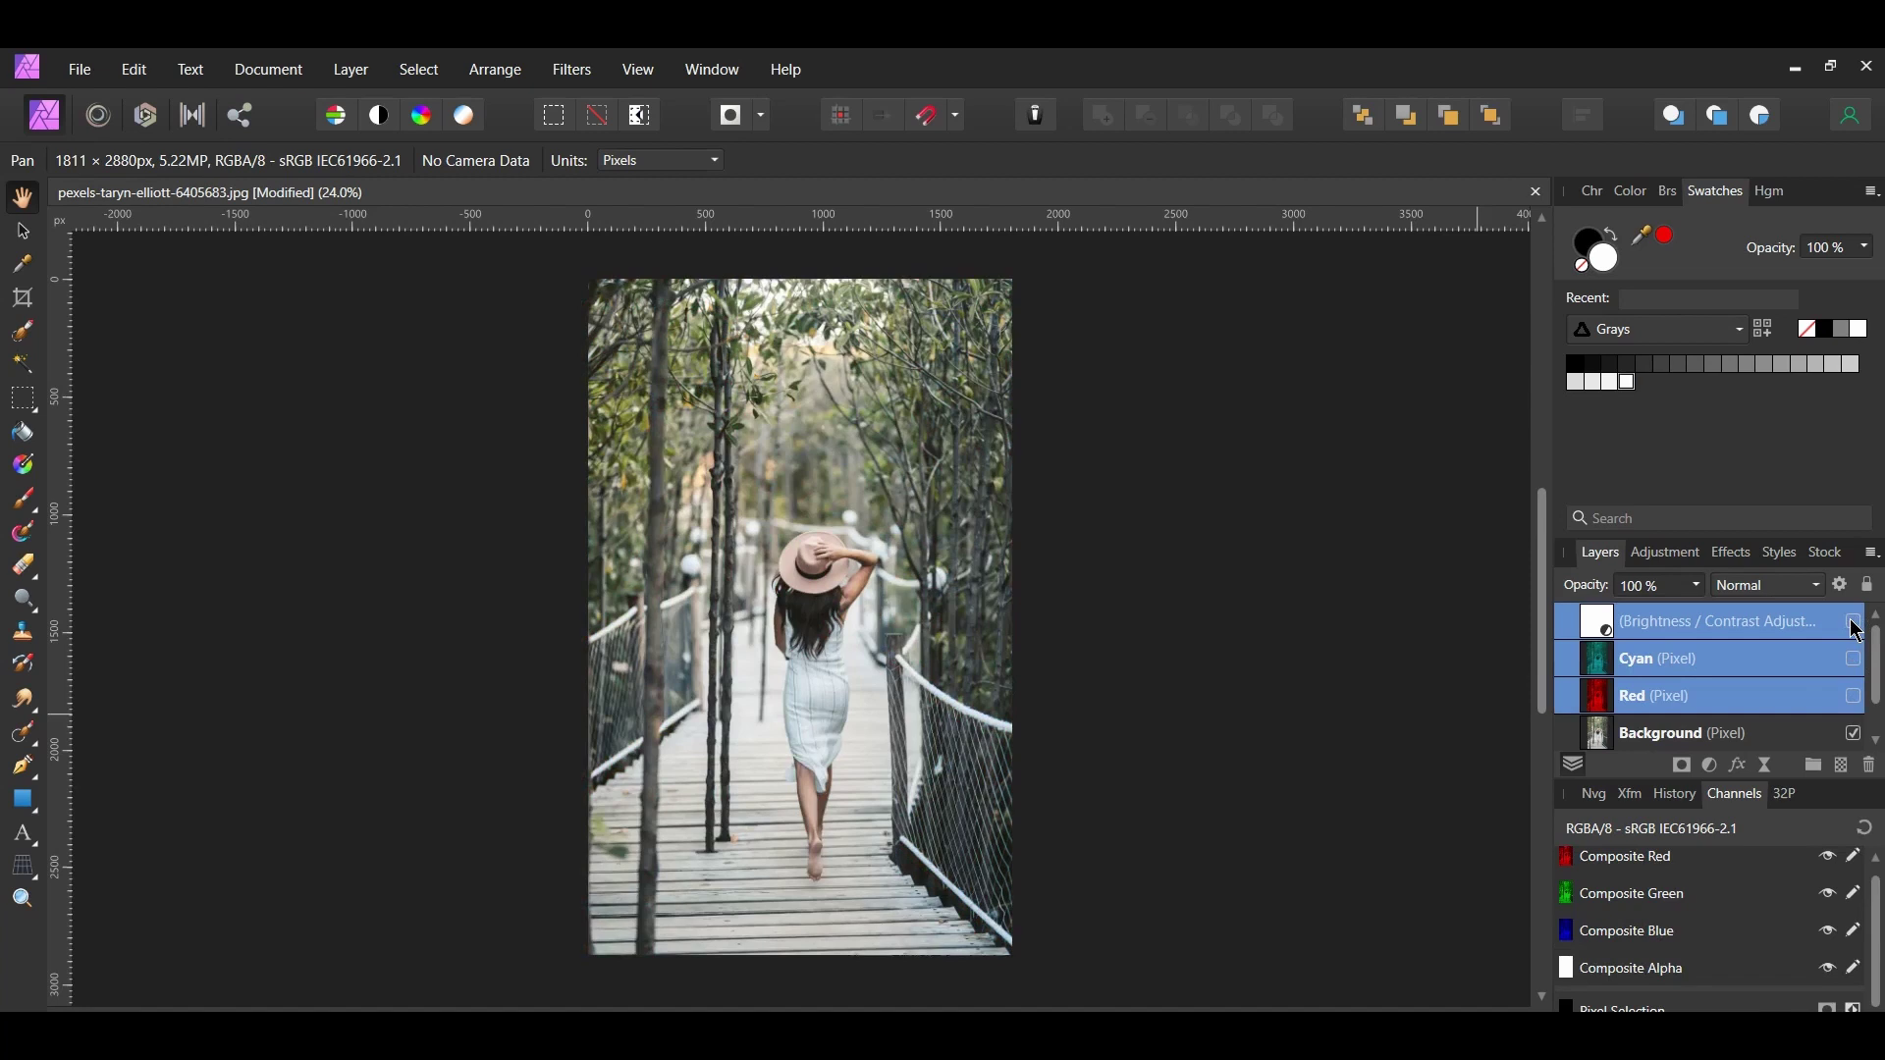
click(1854, 624)
key(v)
click(400, 610)
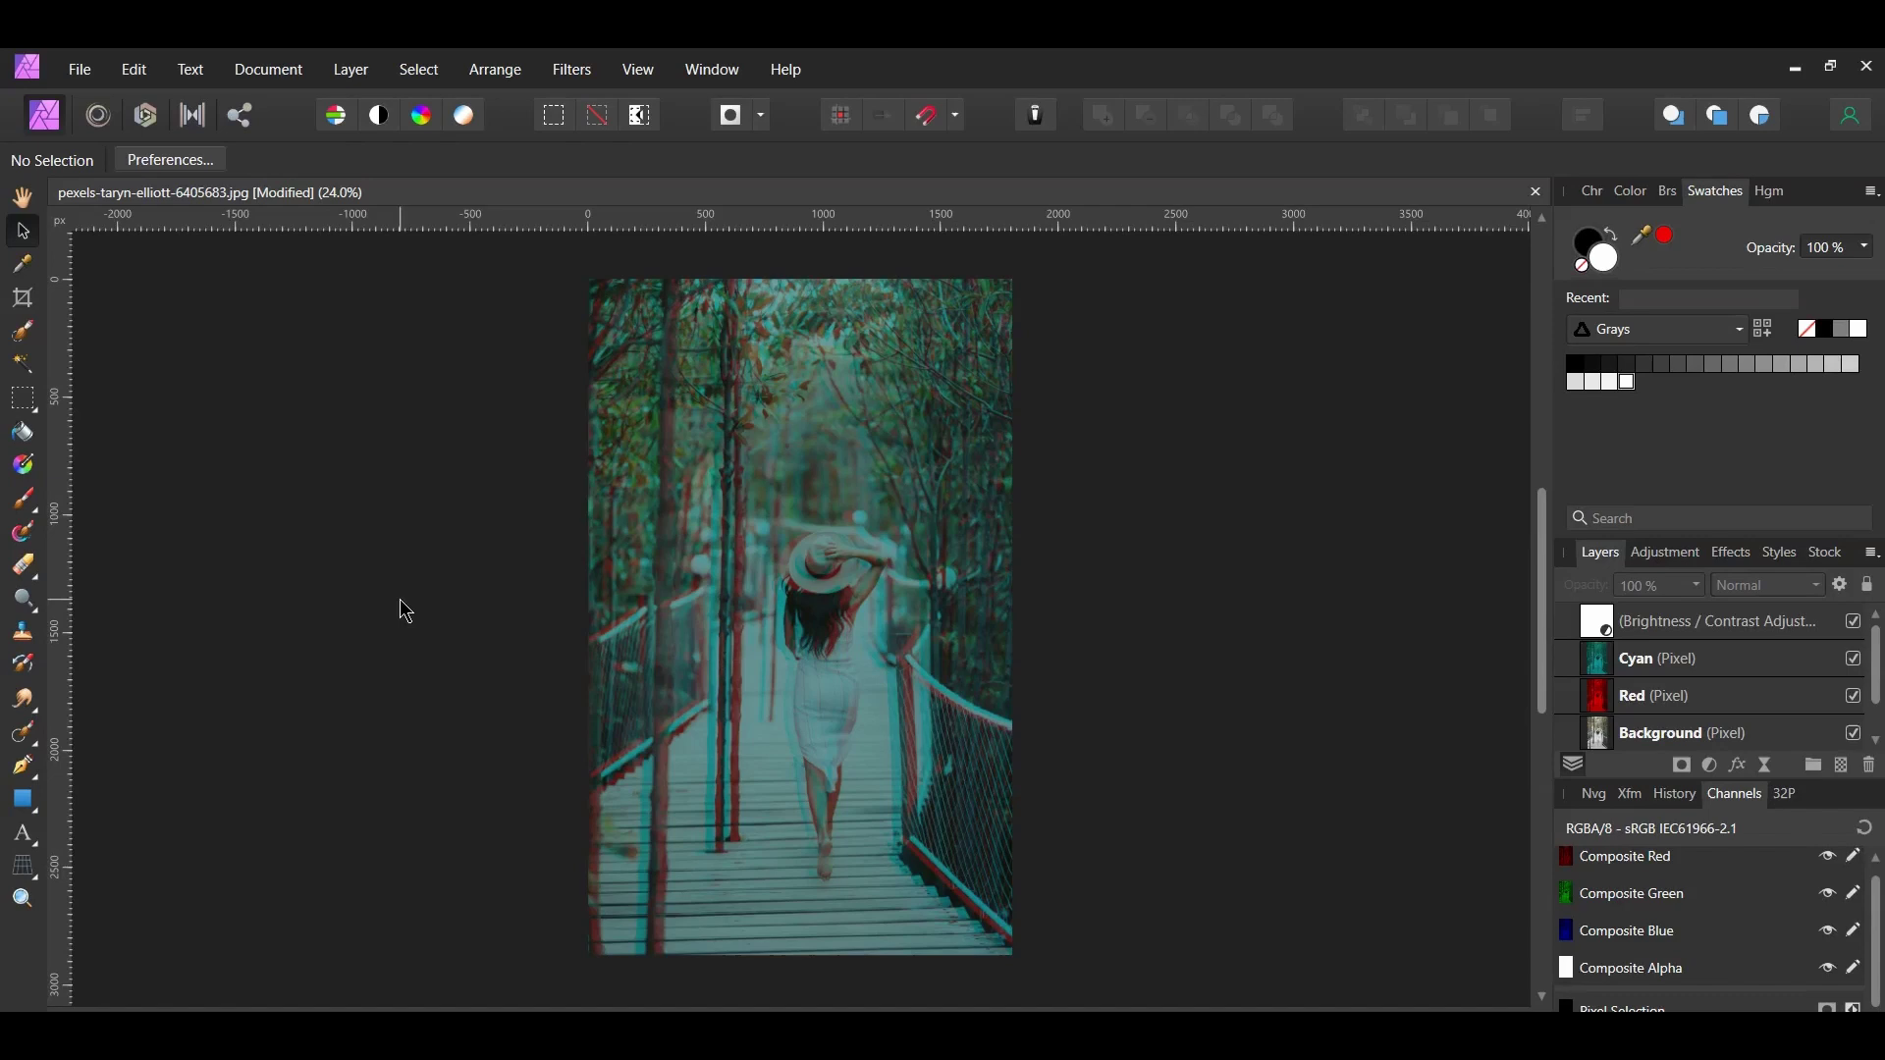
- Open the landscape photo of the jumping man and duplicate its Background layer
click(79, 69)
click(92, 327)
click(736, 598)
key(ctrl+j)
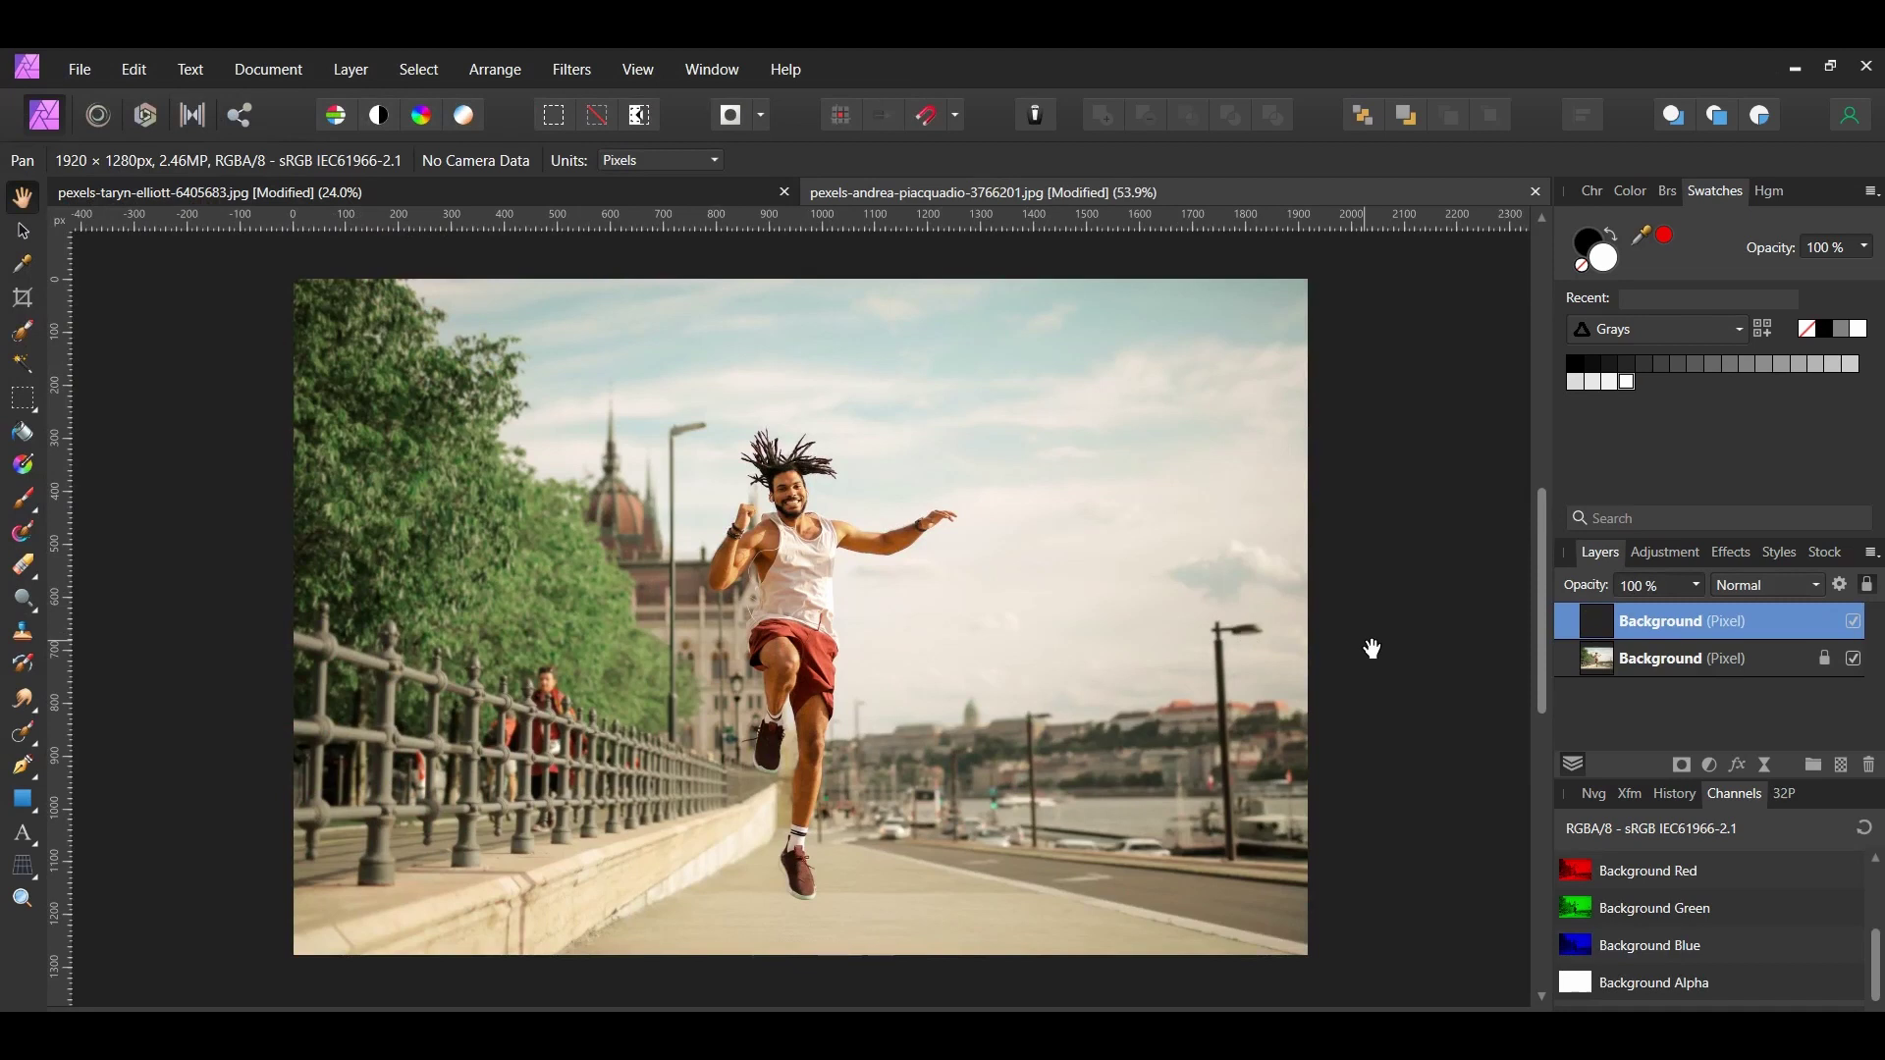
- Duplicate the Background layer once more and rename the middle copy Red and the upper copy Green
key(ctrl+j)
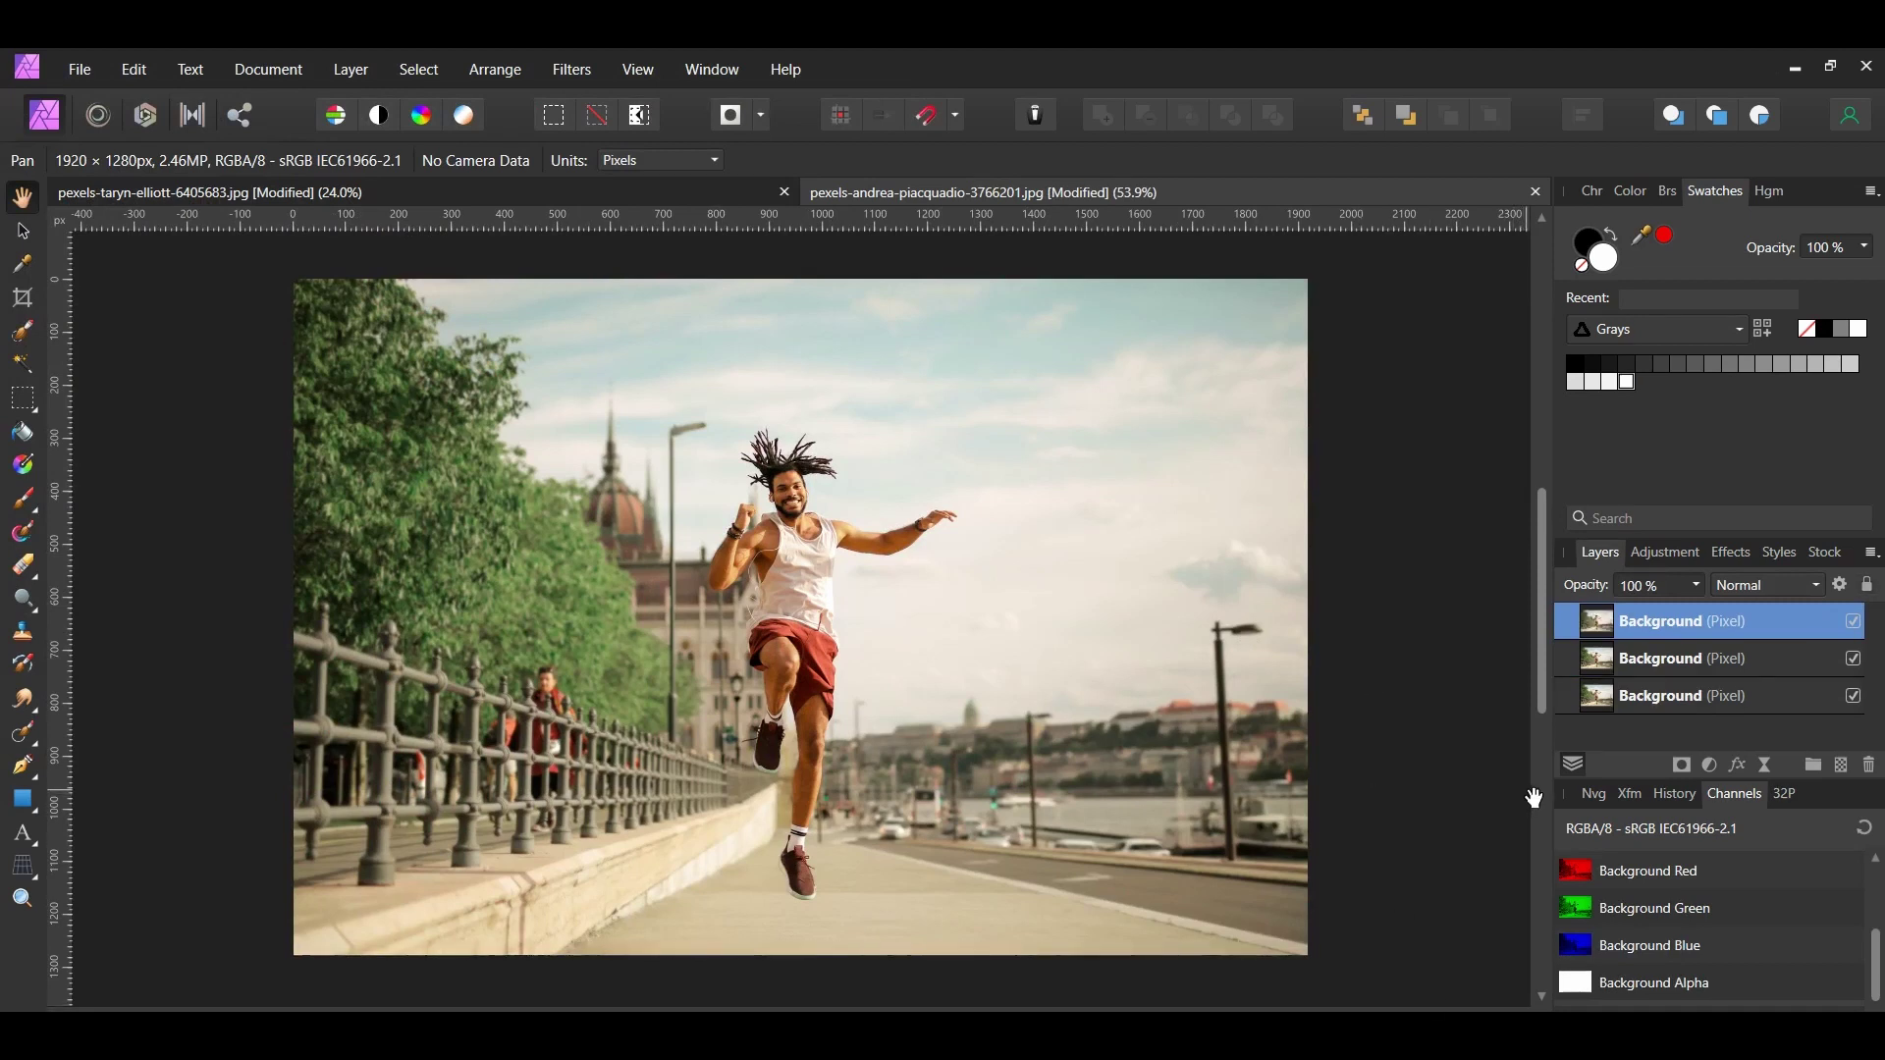
drag(1673, 660, 1675, 661)
double_click(1675, 659)
text(Red)
click(1672, 625)
double_click(1672, 631)
text(Green)
key(Return)
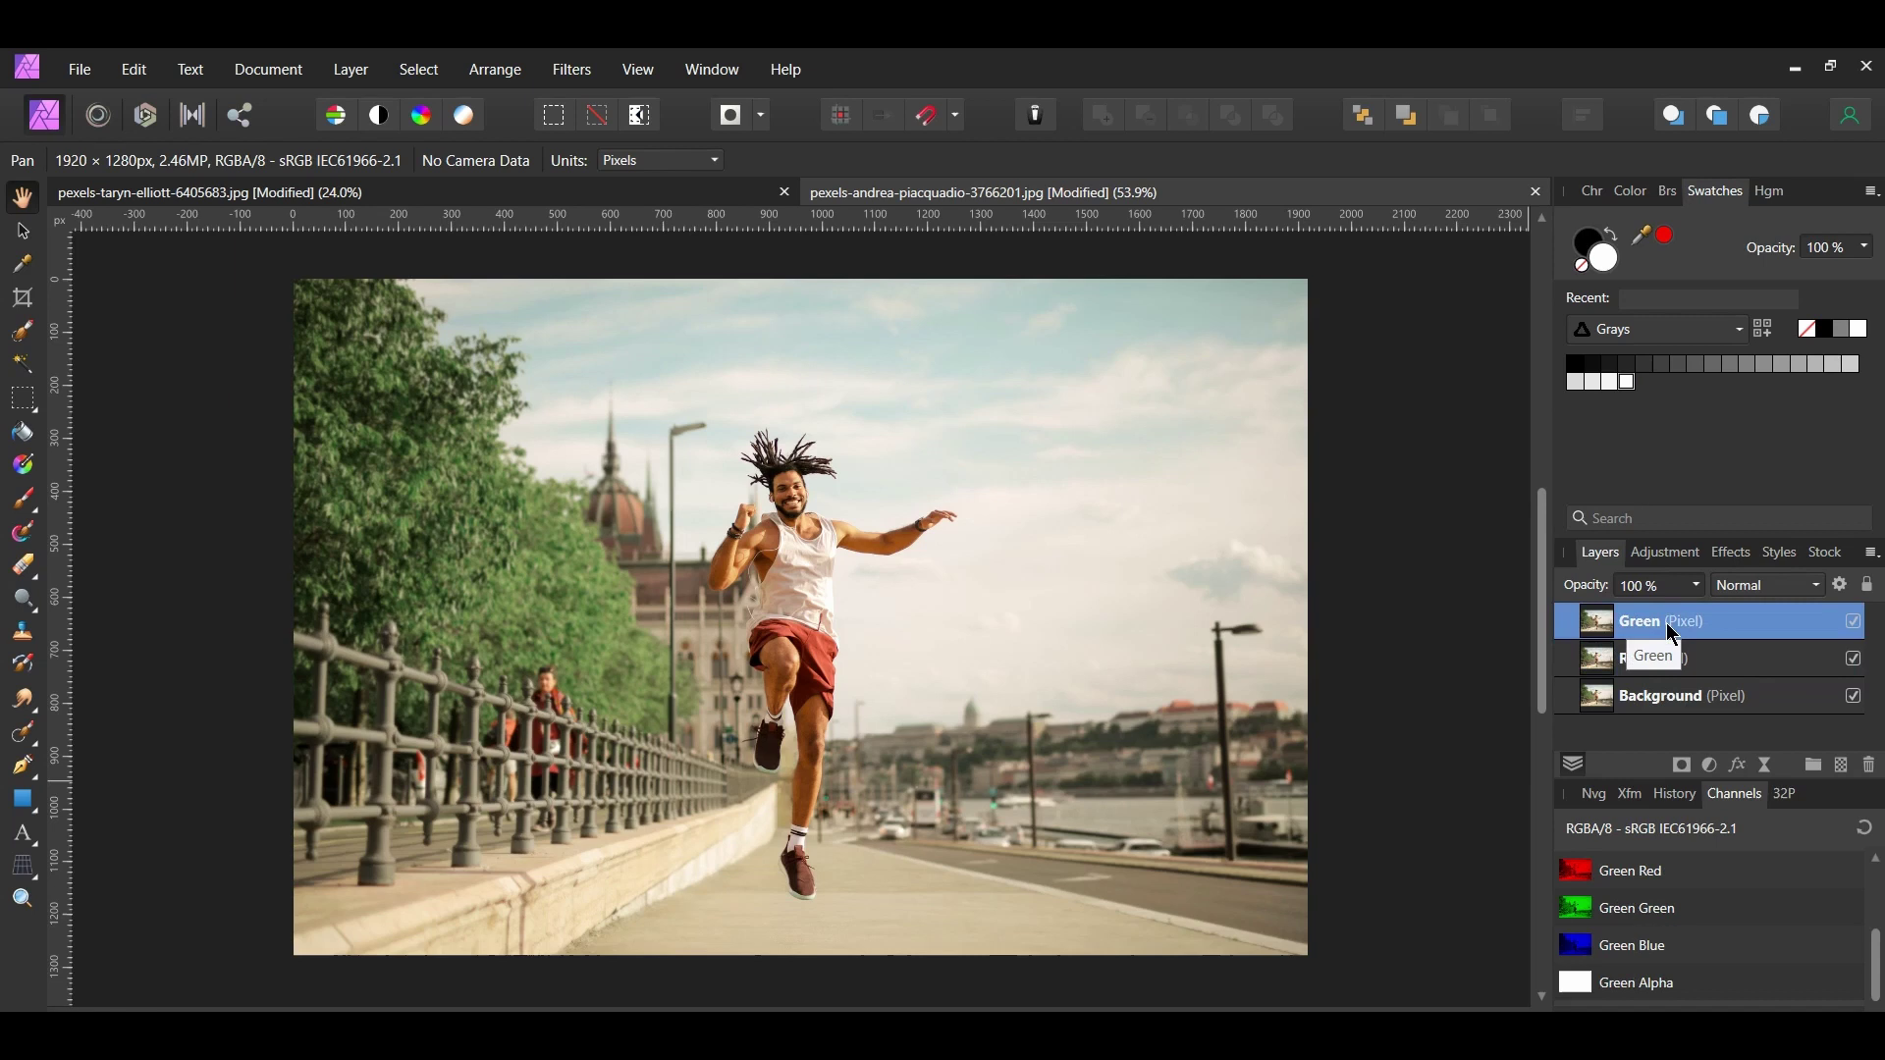
- Clear the blue and green channels of the Red layer and check it with the Green layer temporarily hidden
click(1646, 667)
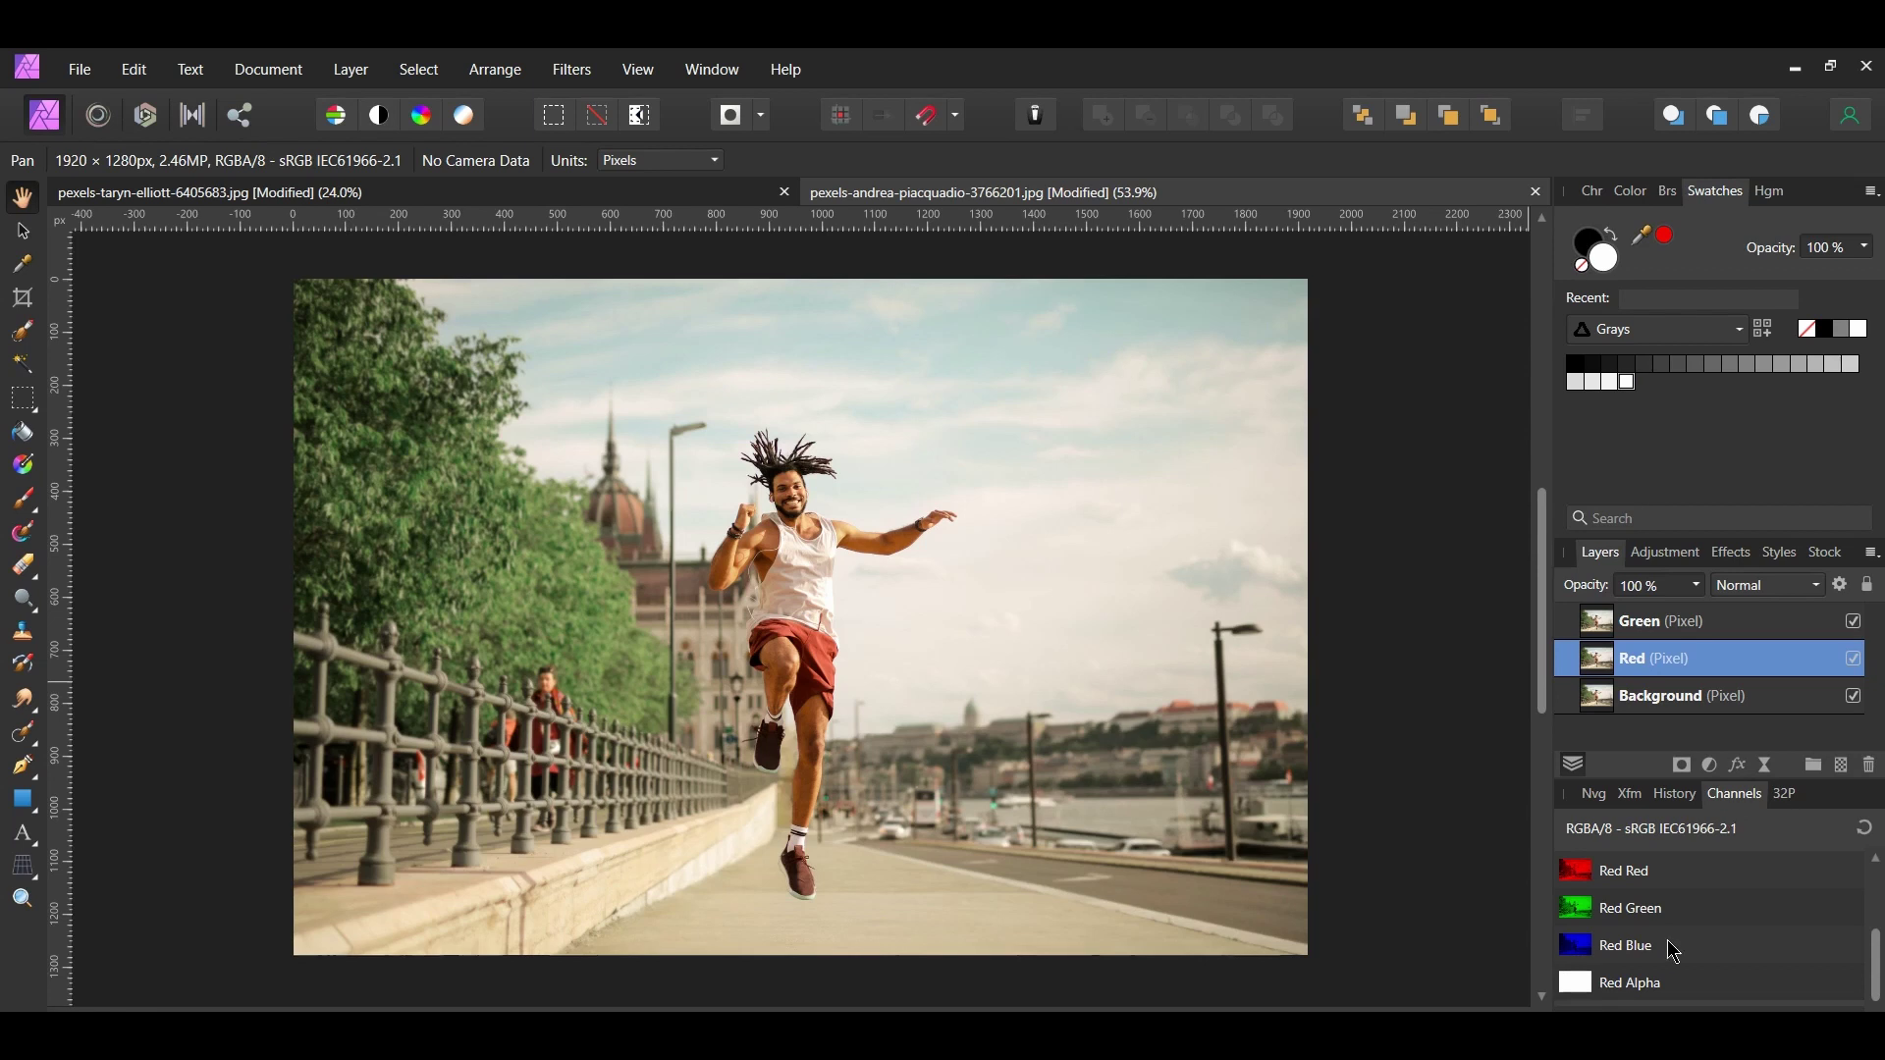
right_click(1637, 955)
click(1434, 806)
right_click(1657, 923)
click(1433, 774)
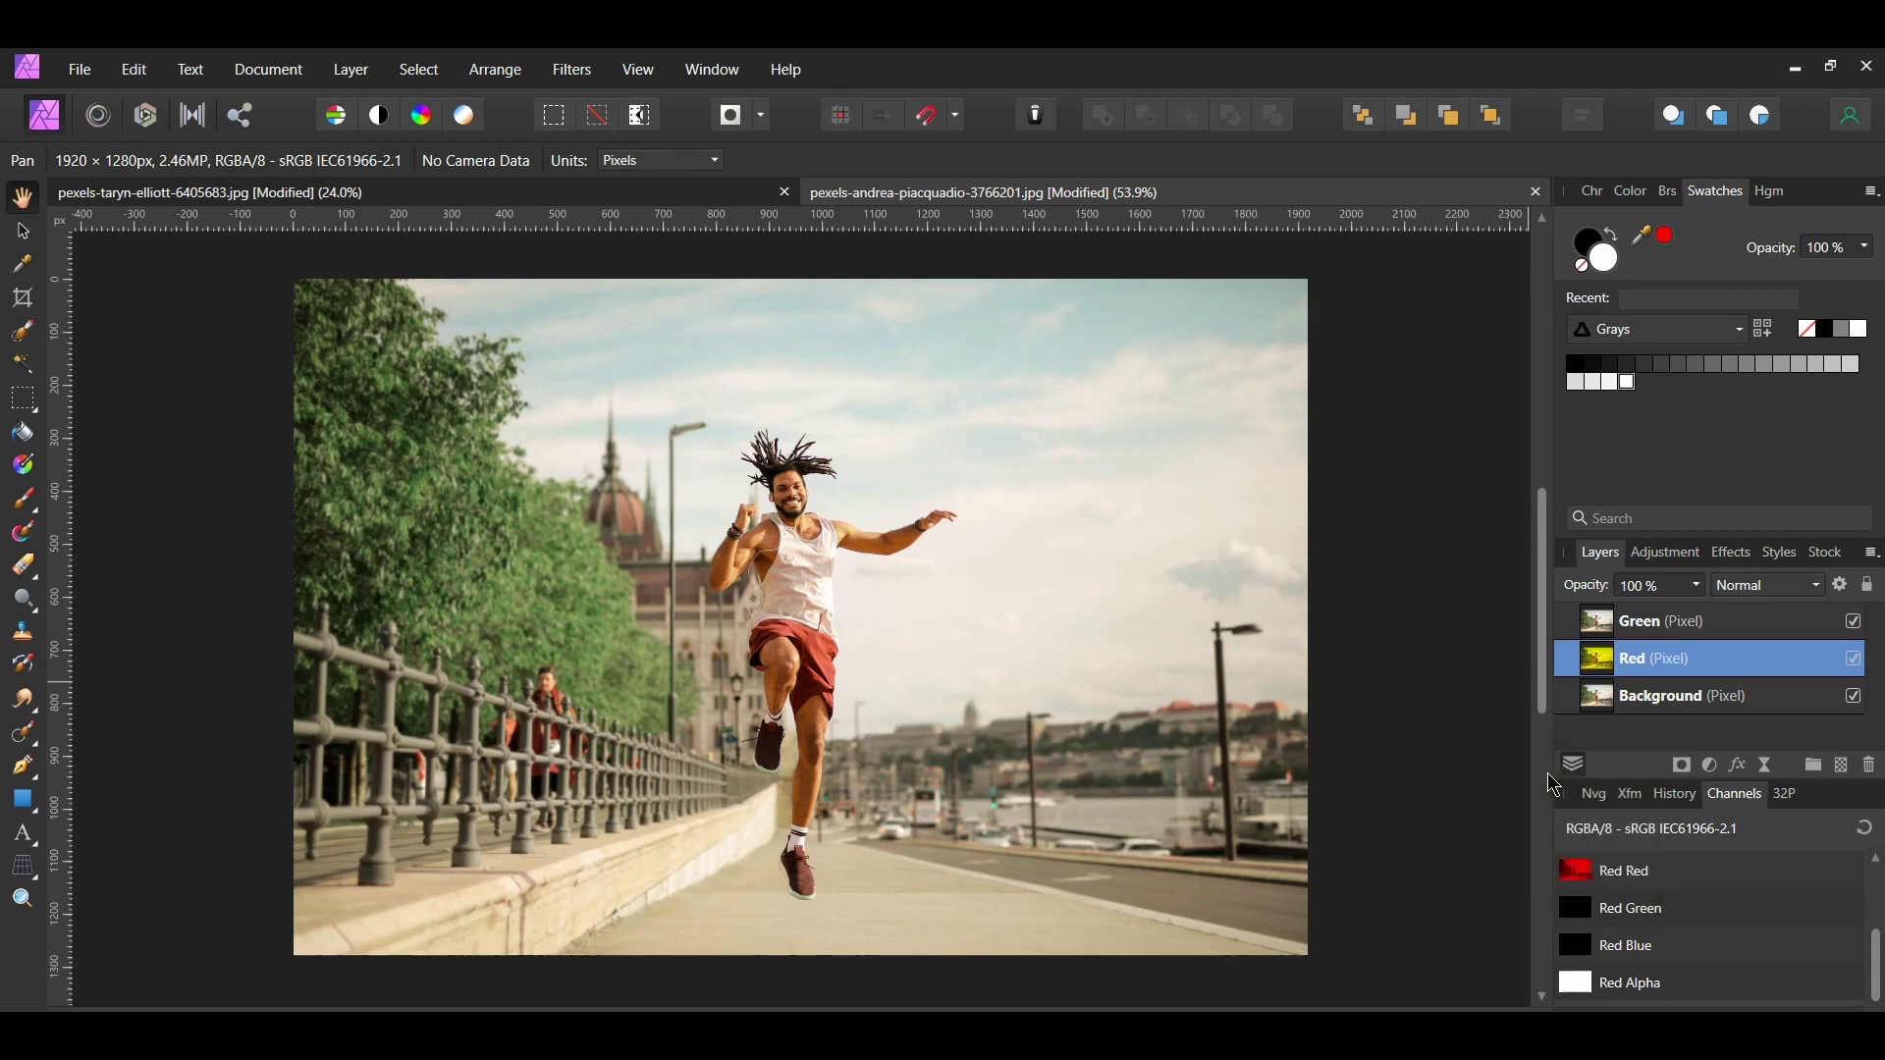
click(1854, 624)
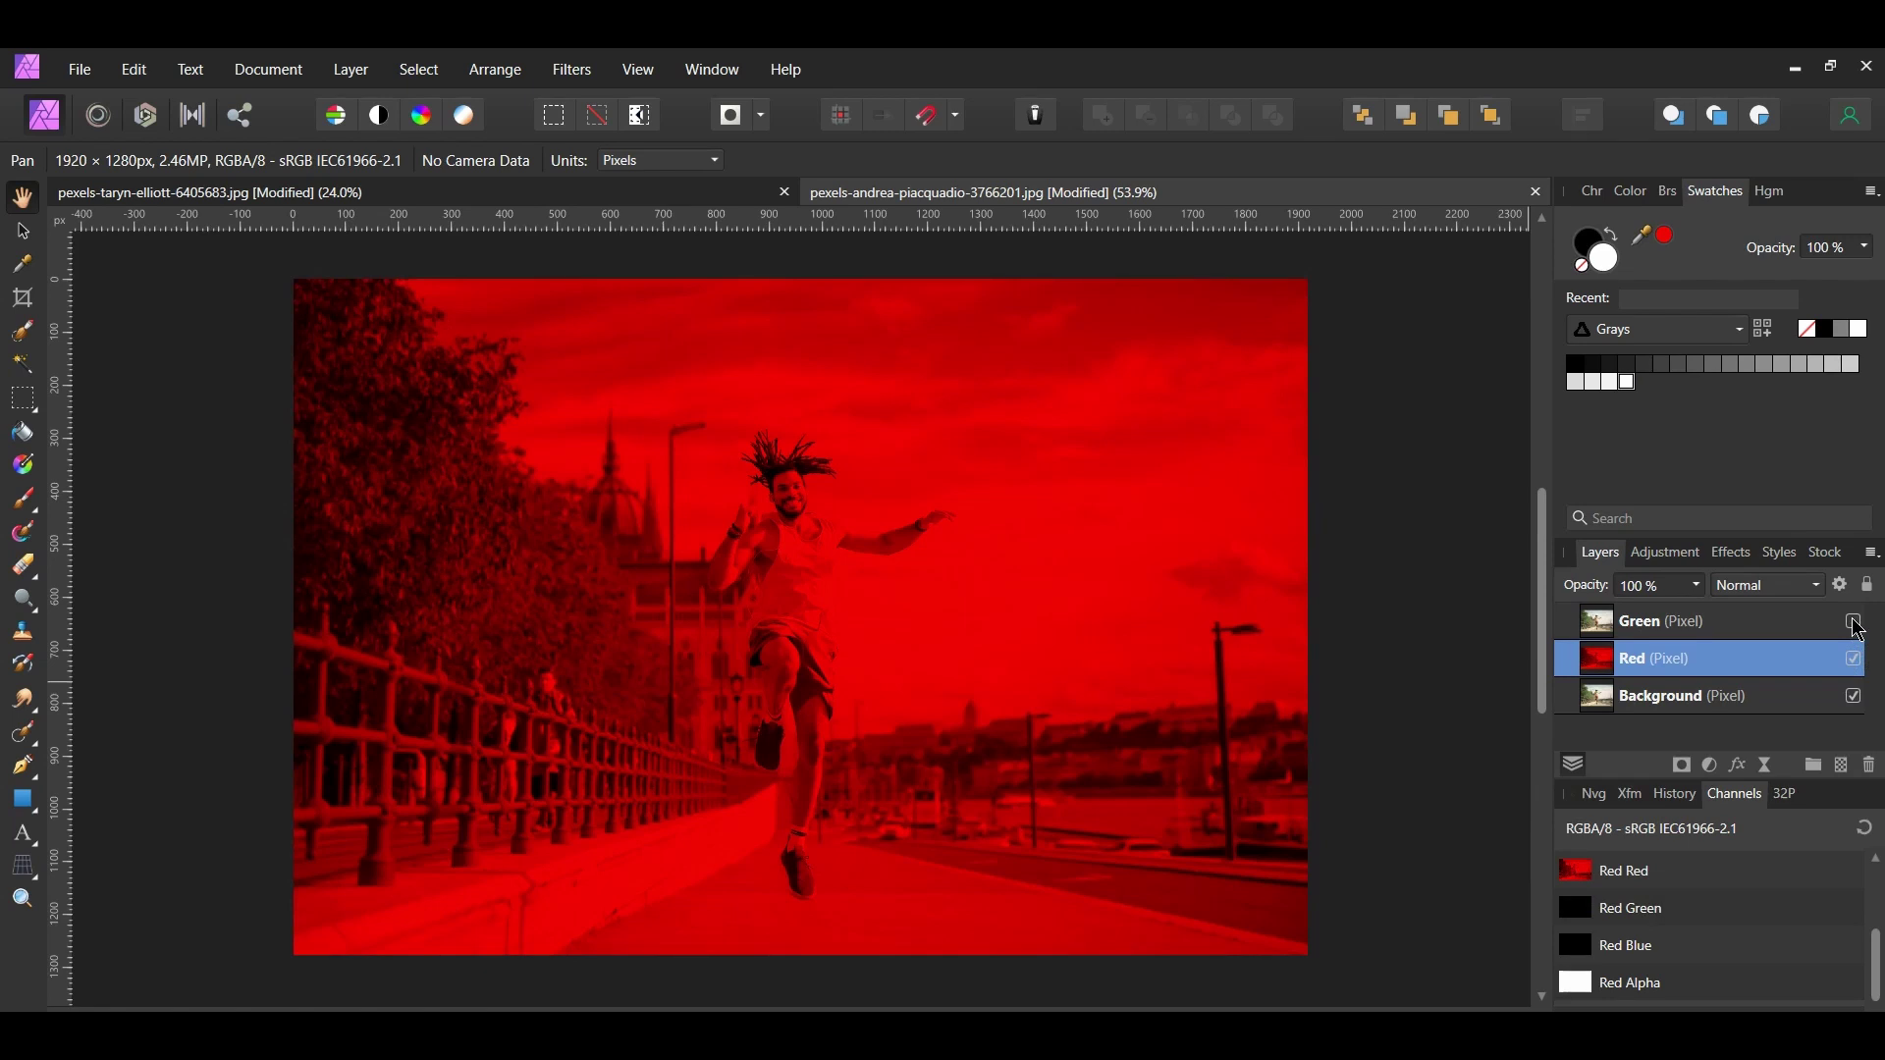
click(1855, 625)
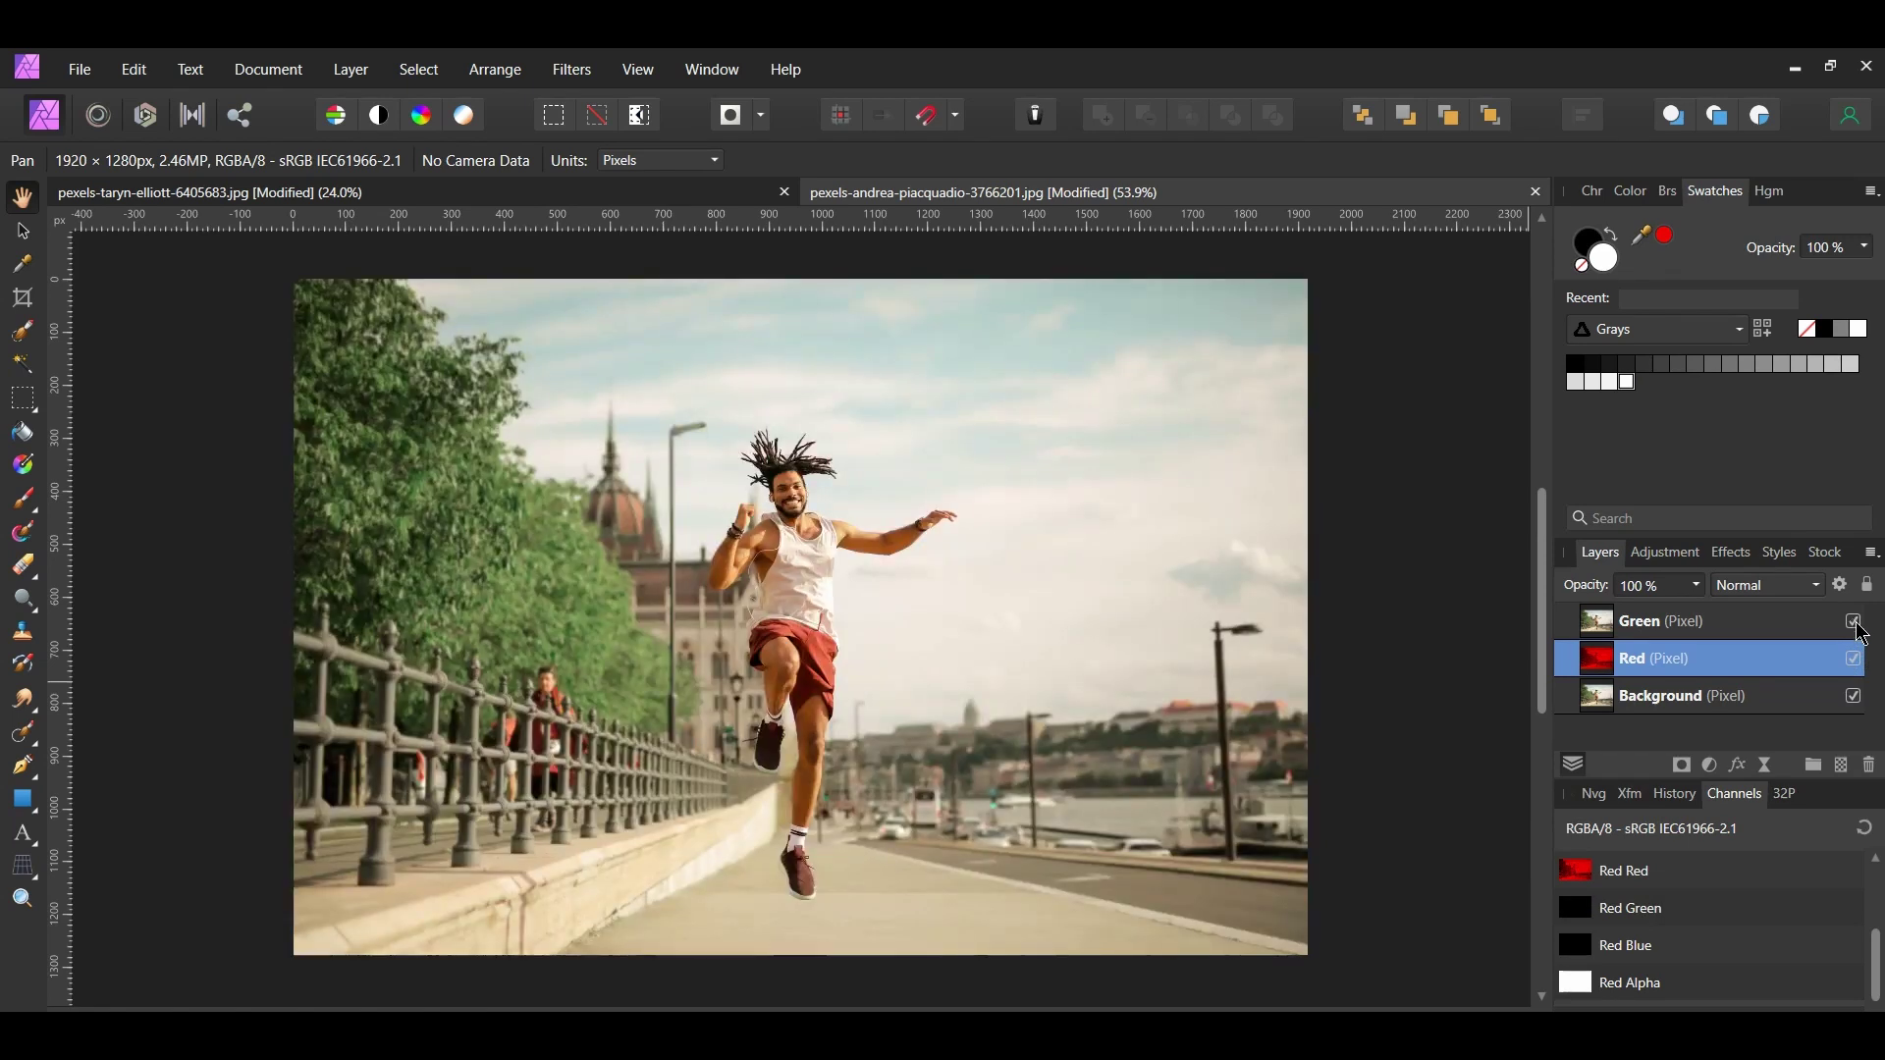
- Clear the red and blue channels of the Green layer
click(1721, 641)
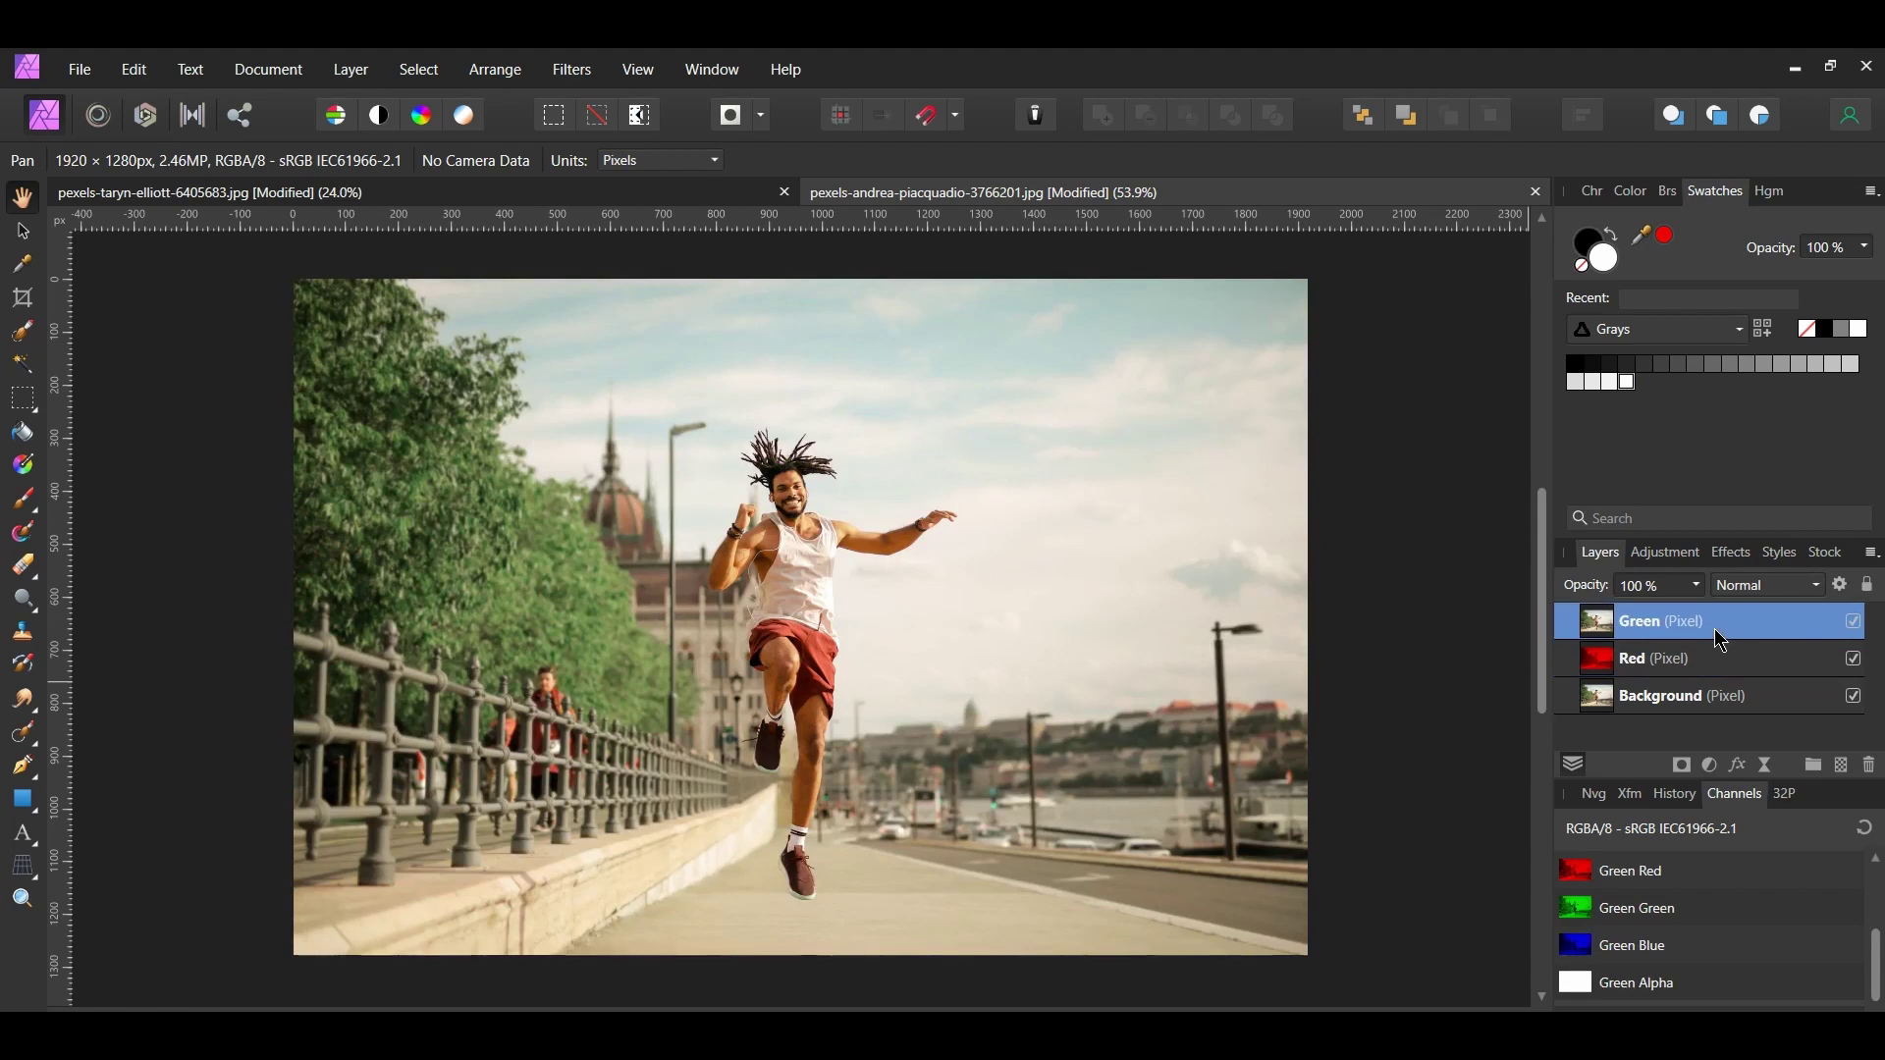
right_click(1650, 884)
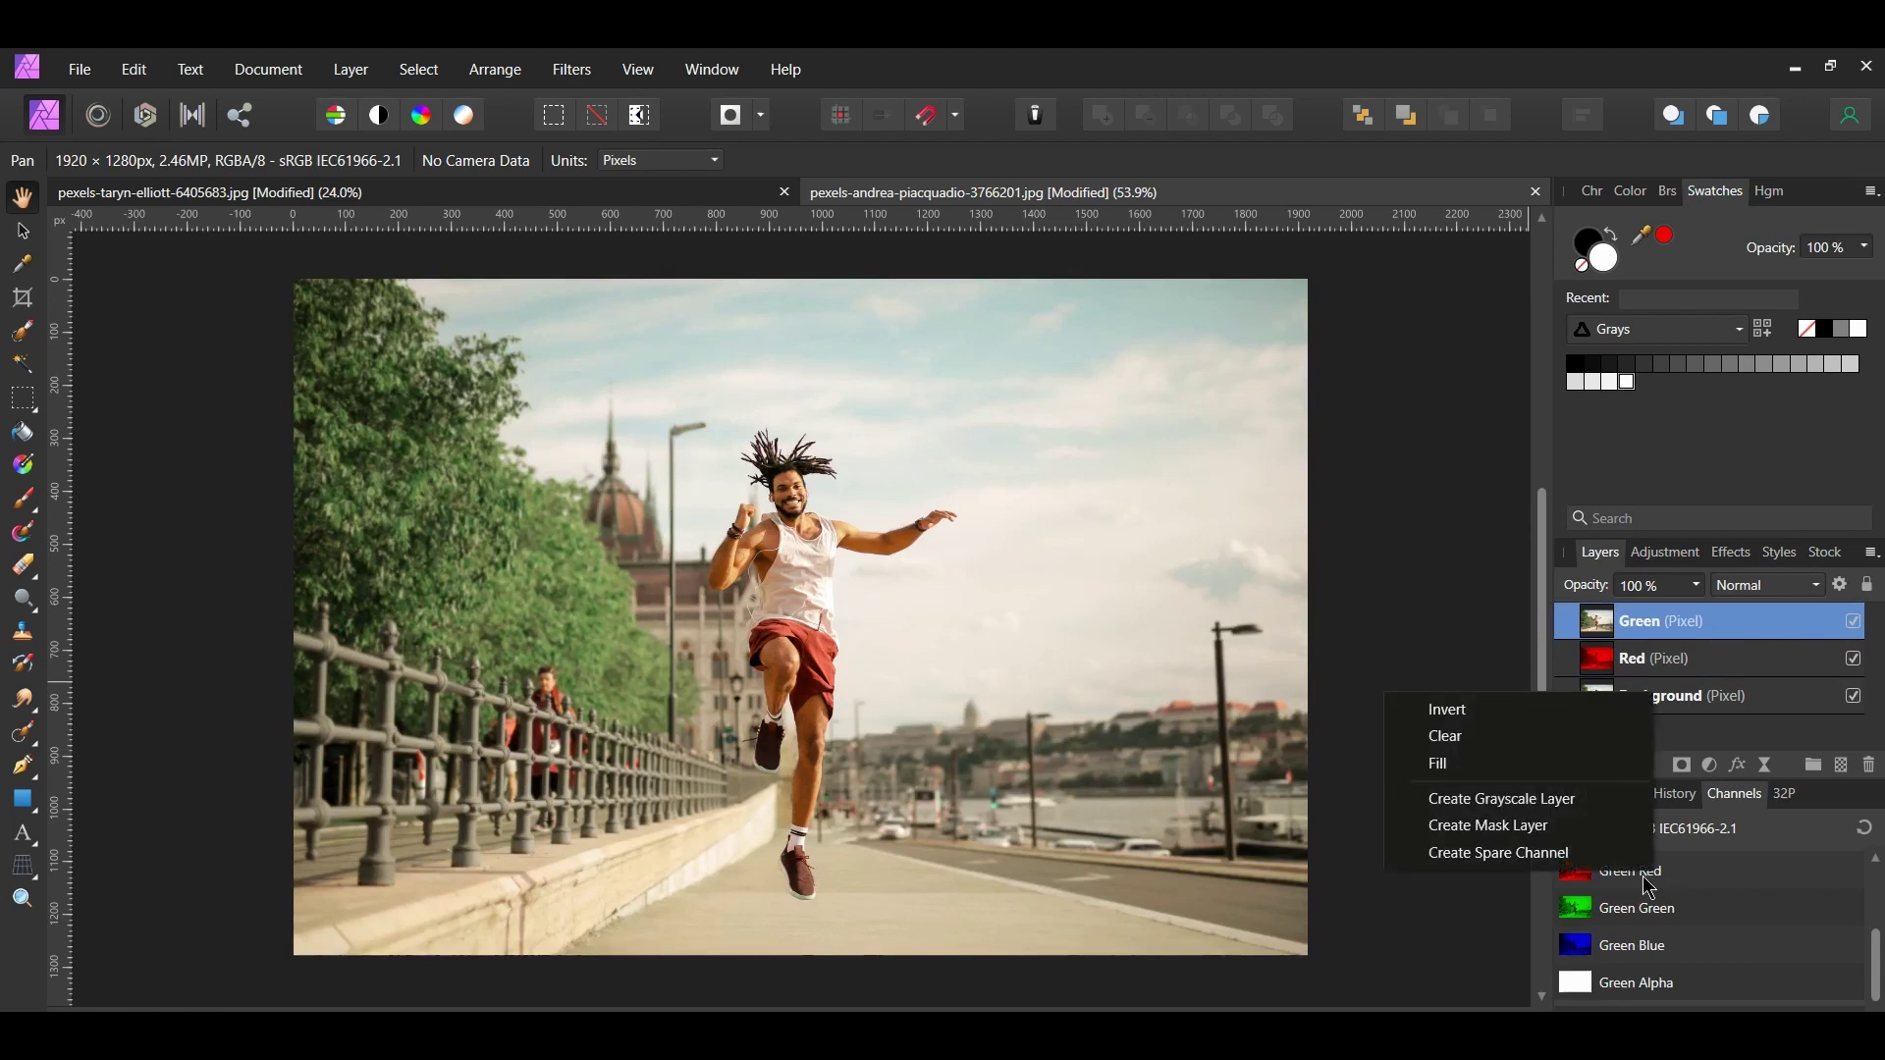
click(1584, 738)
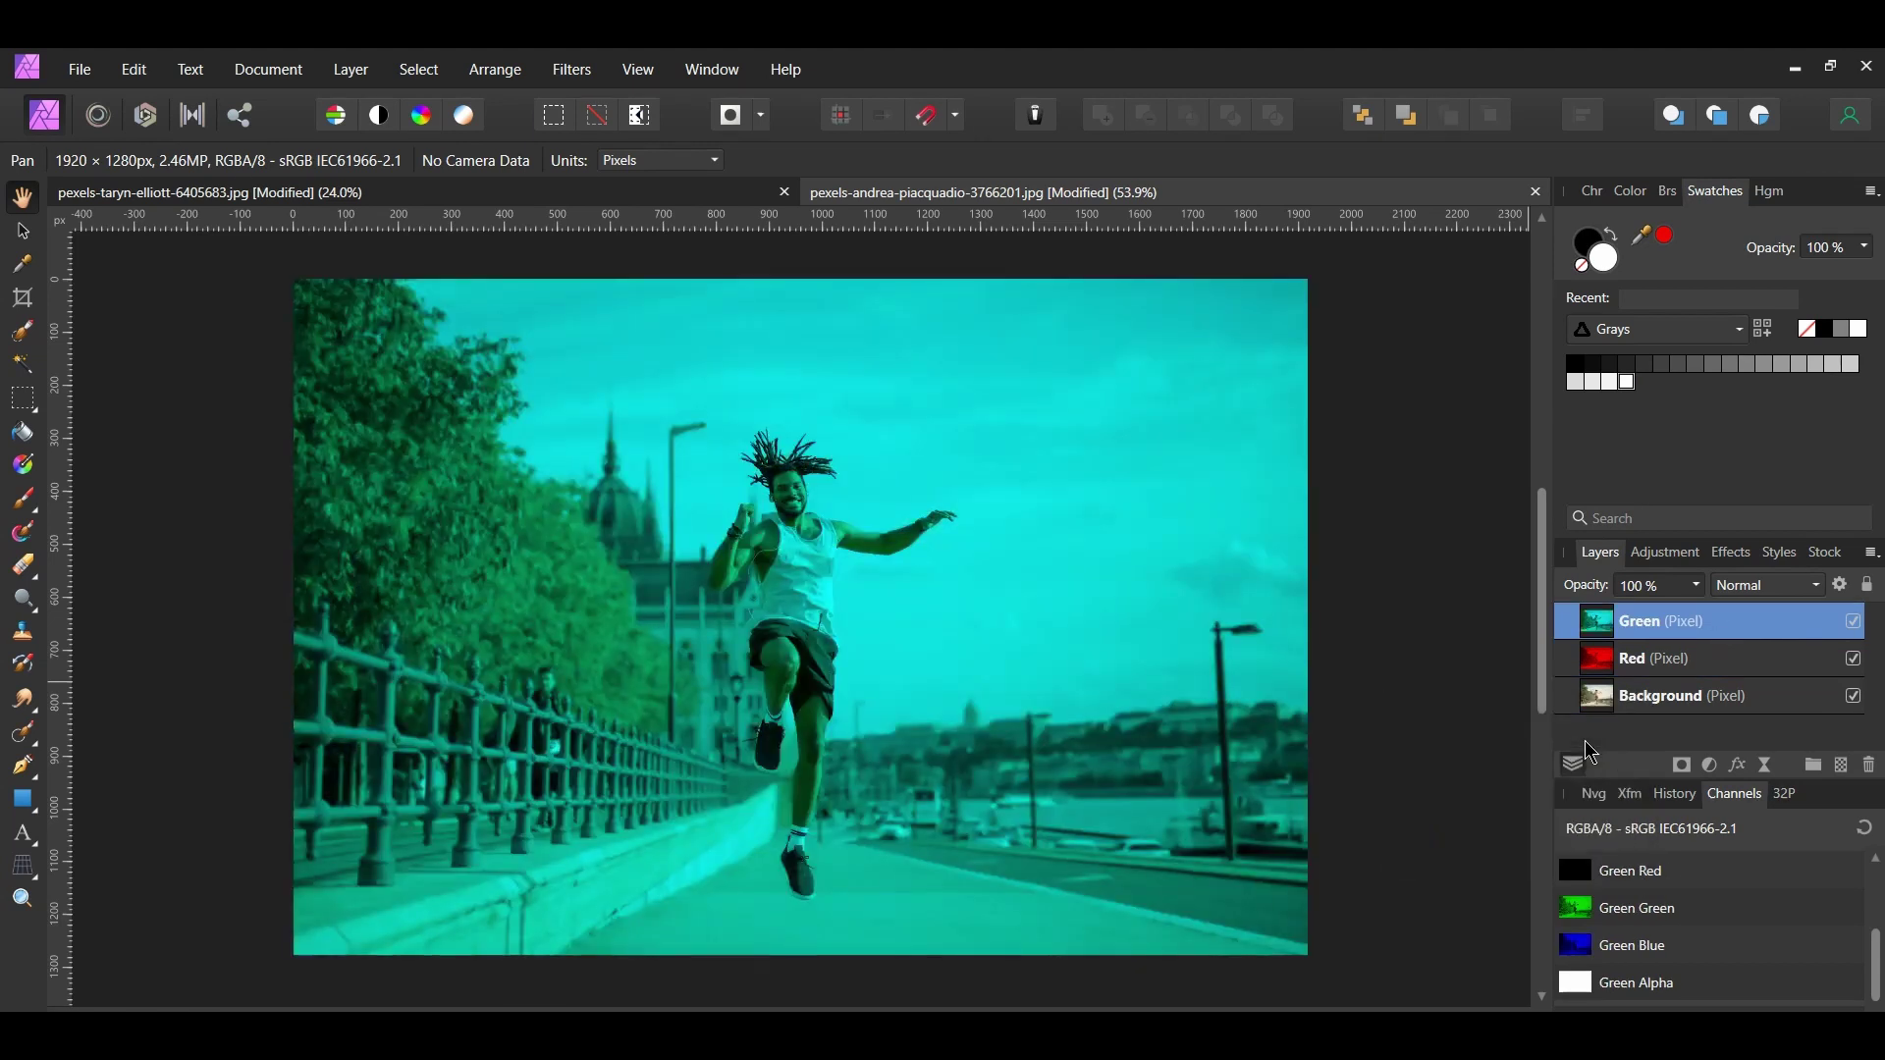
right_click(1666, 945)
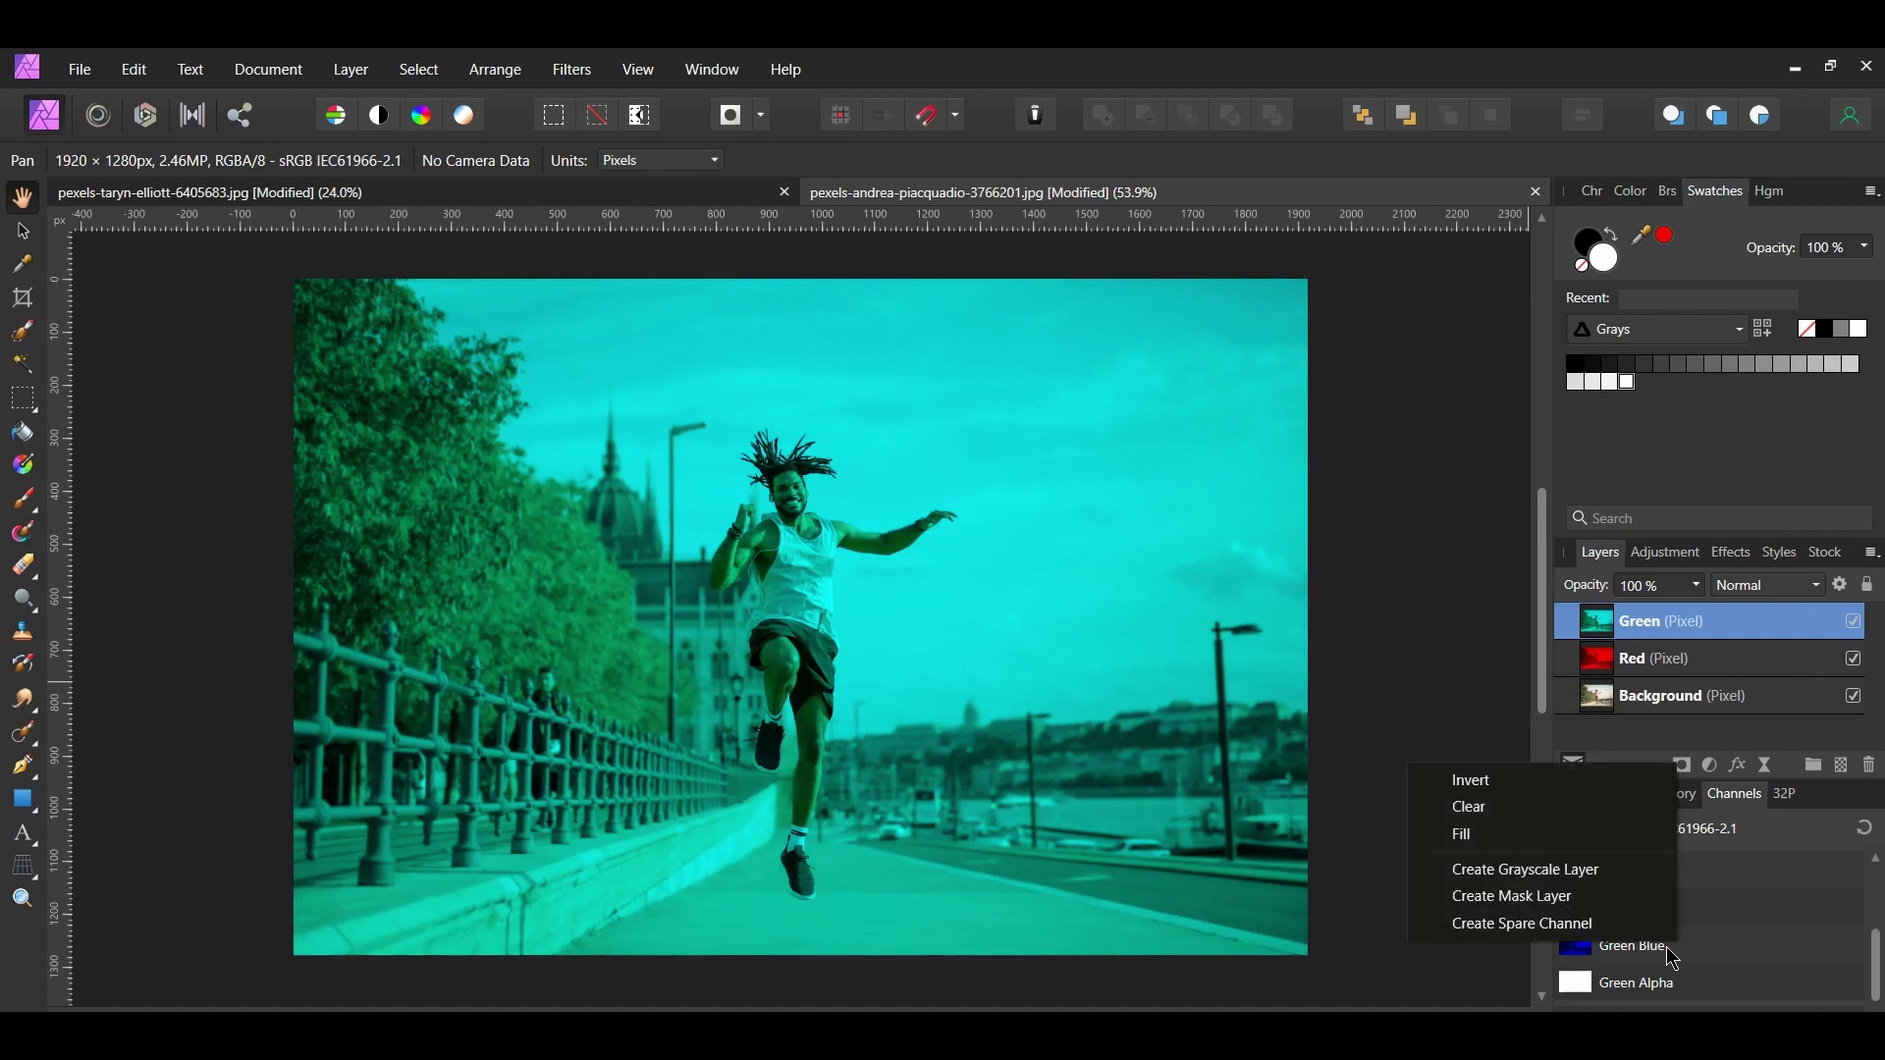
click(1614, 812)
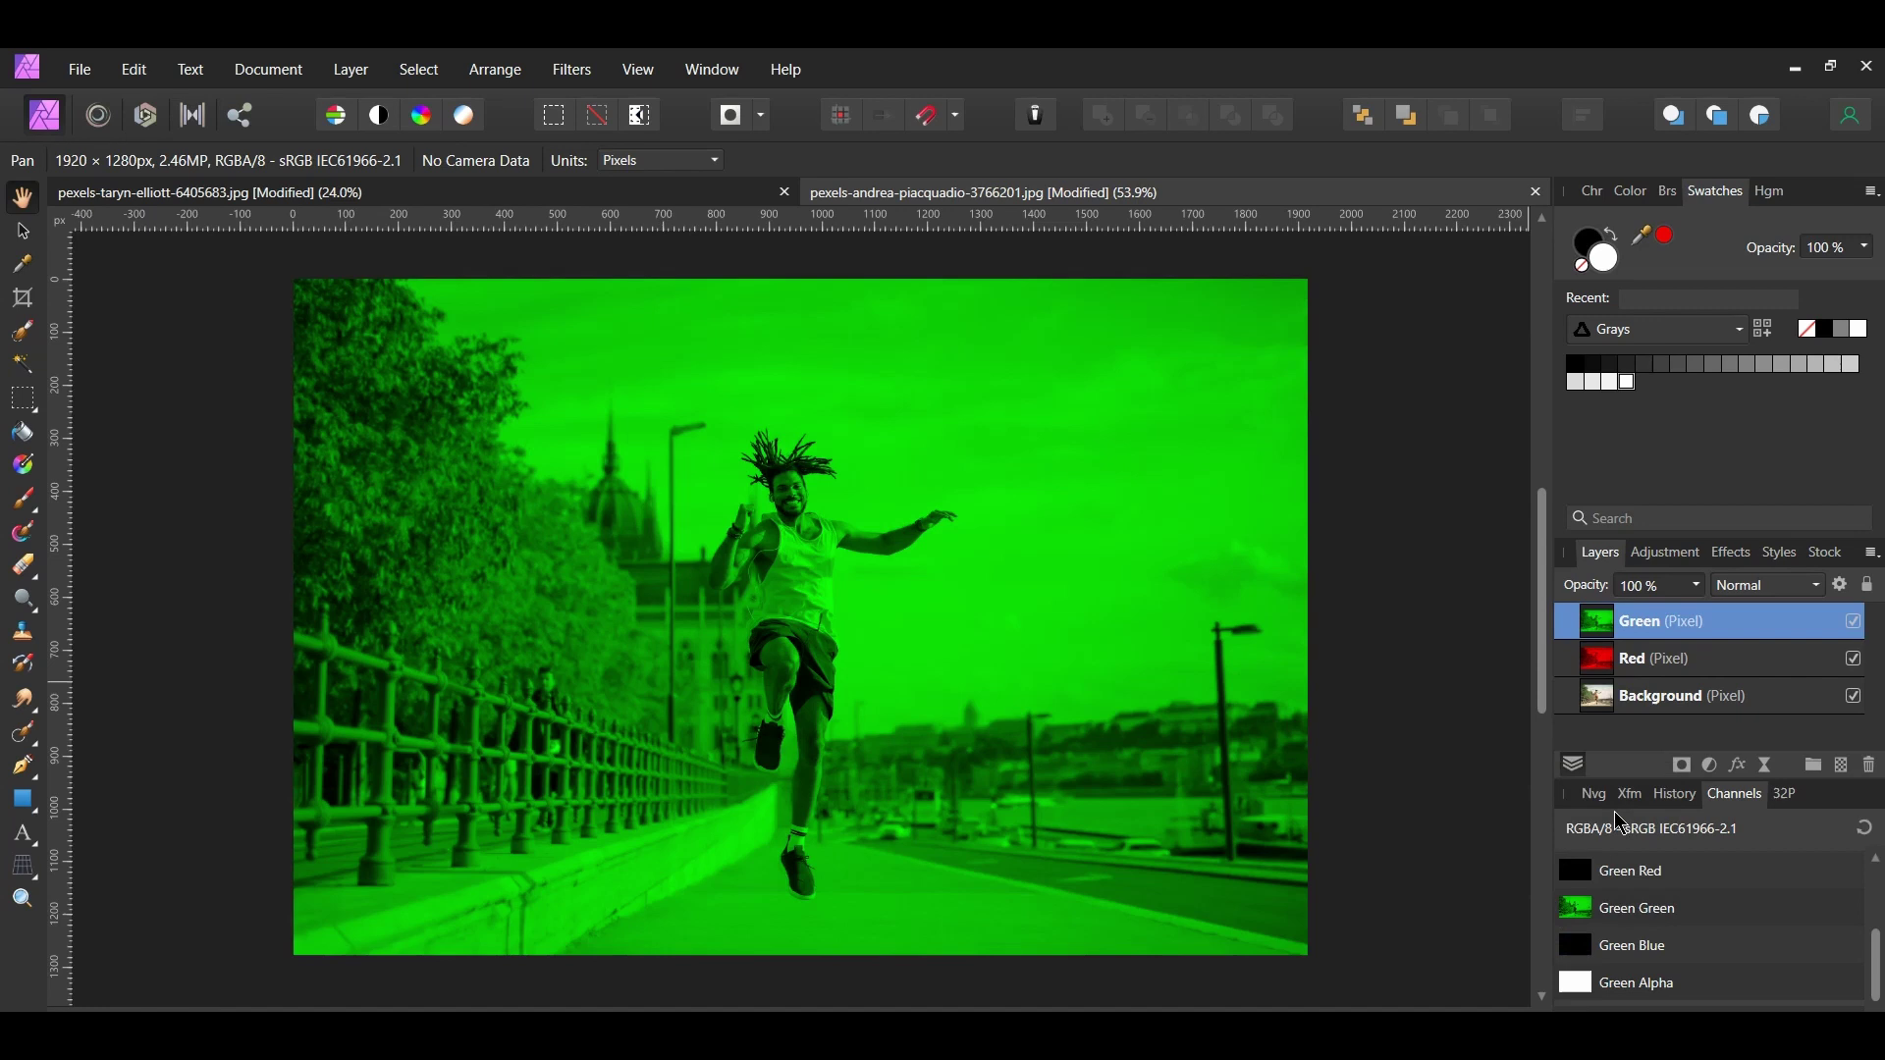
- Set the Green layer's opacity to 50 % and move the layer slightly to the right to offset it from Red
click(1664, 585)
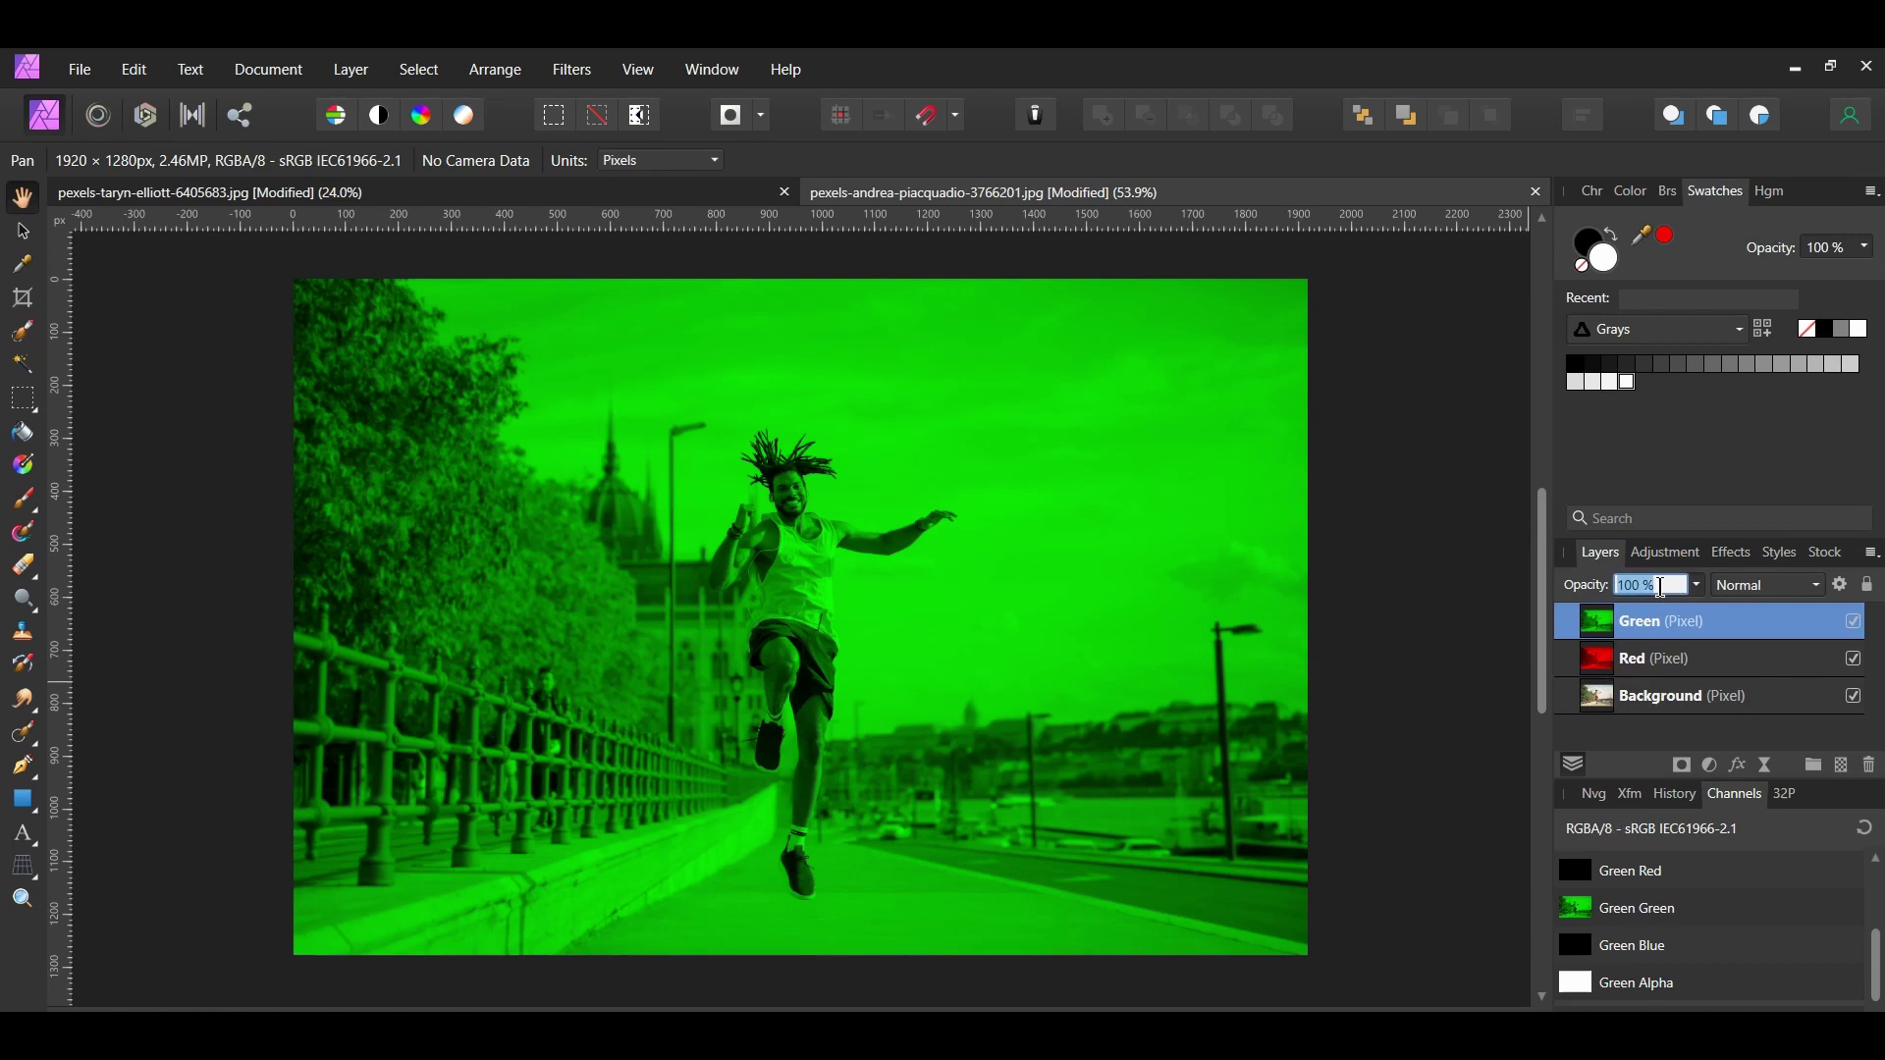
text(50)
key(Return)
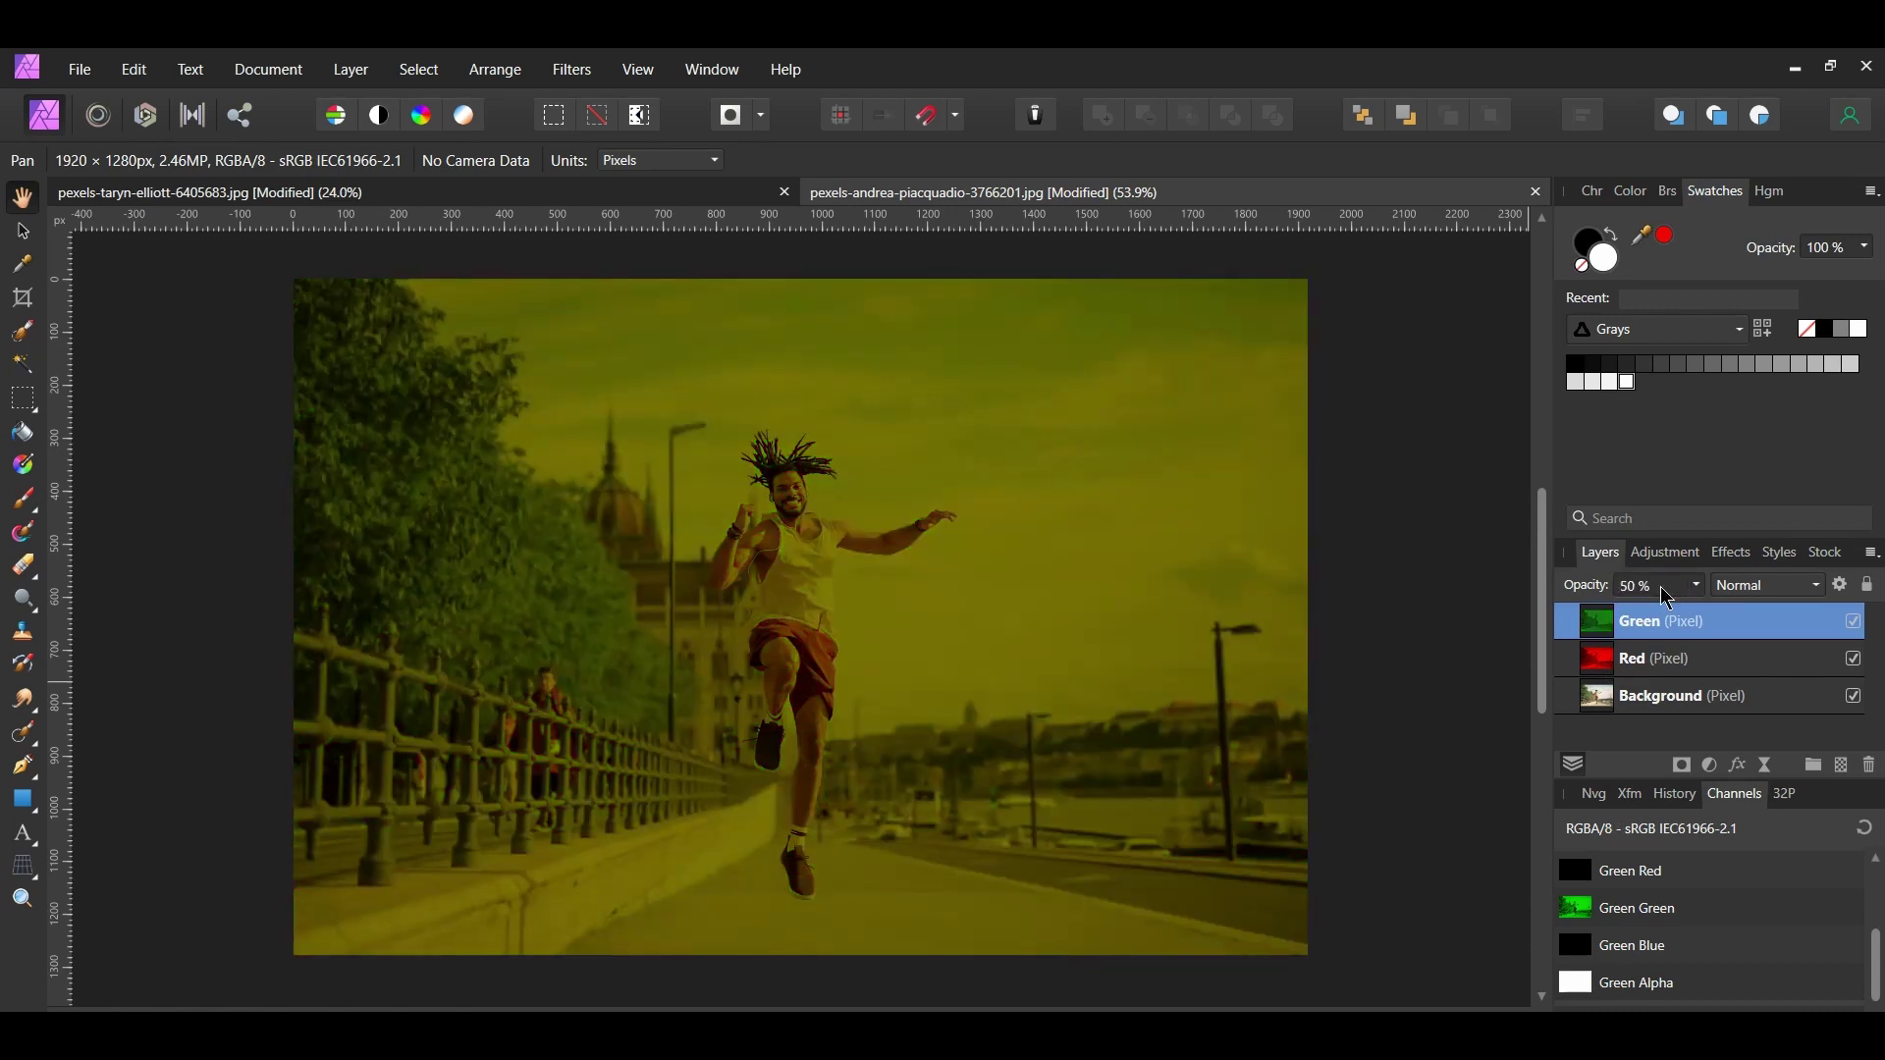
key(v)
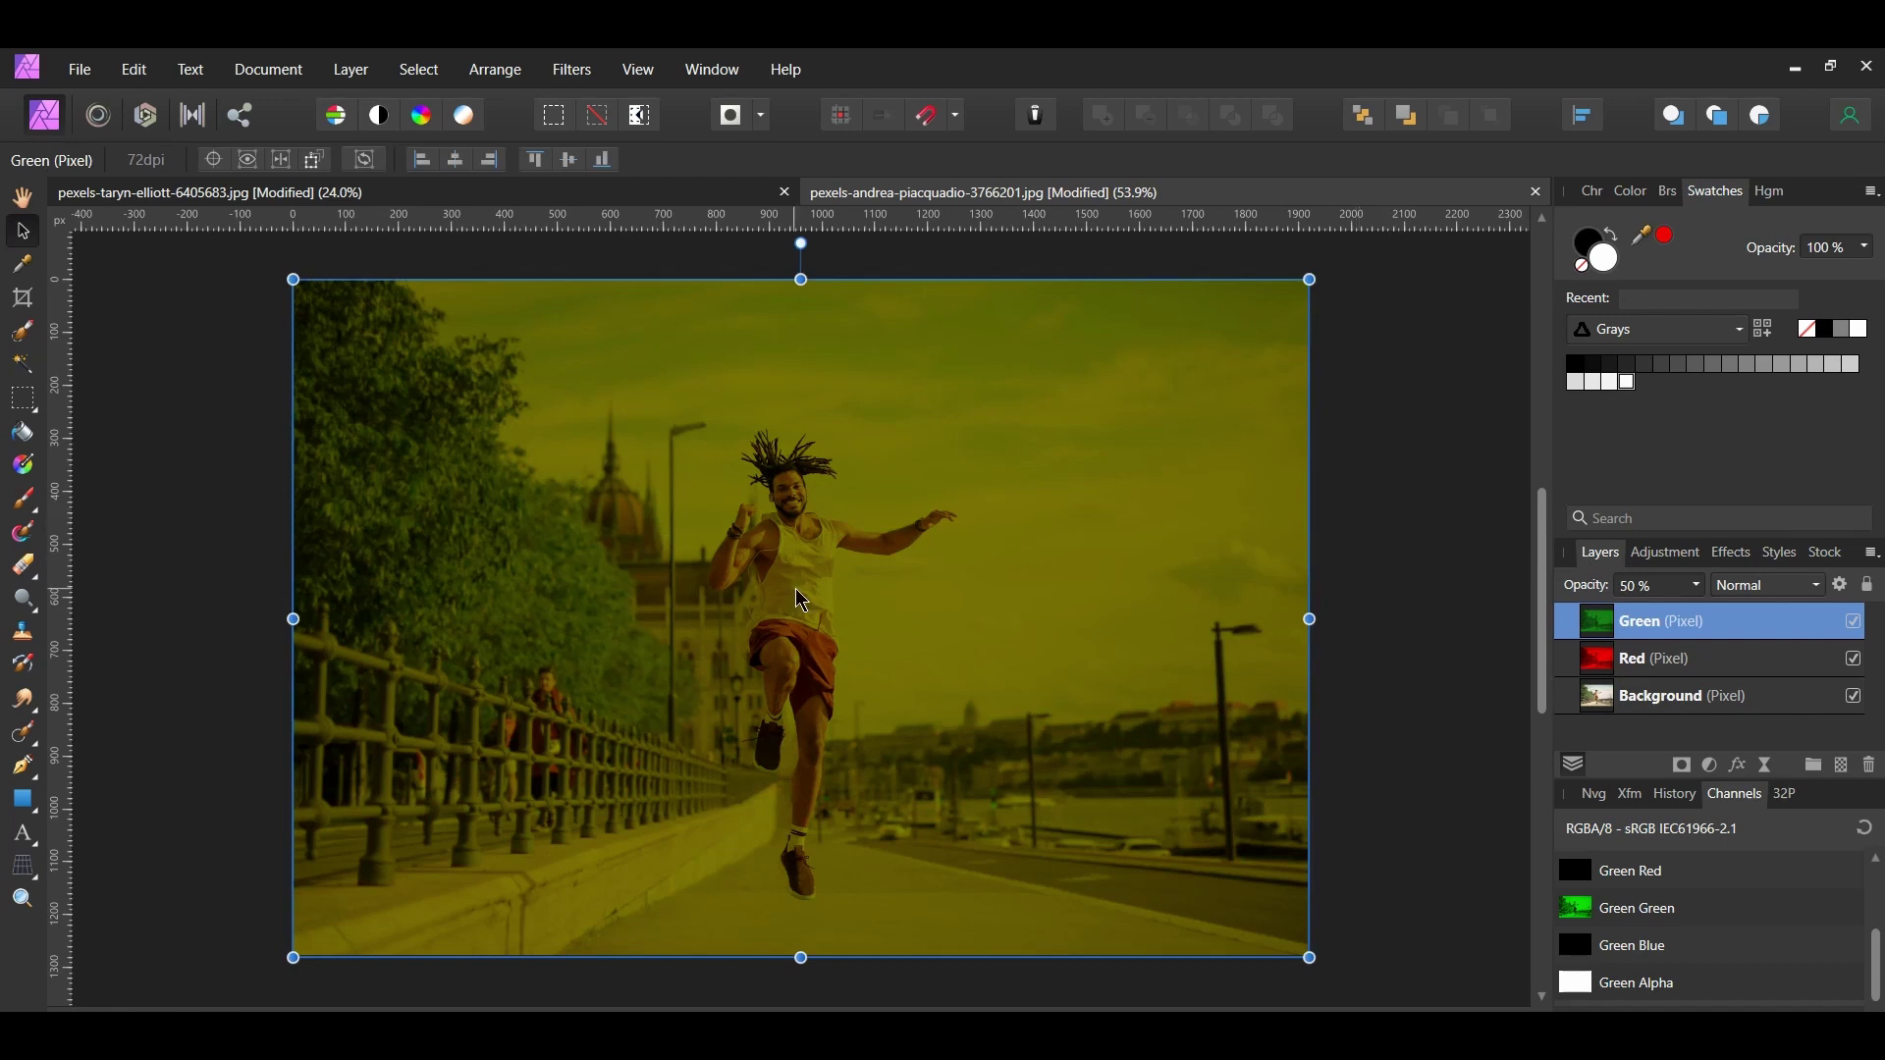
drag(800, 598, 812, 596)
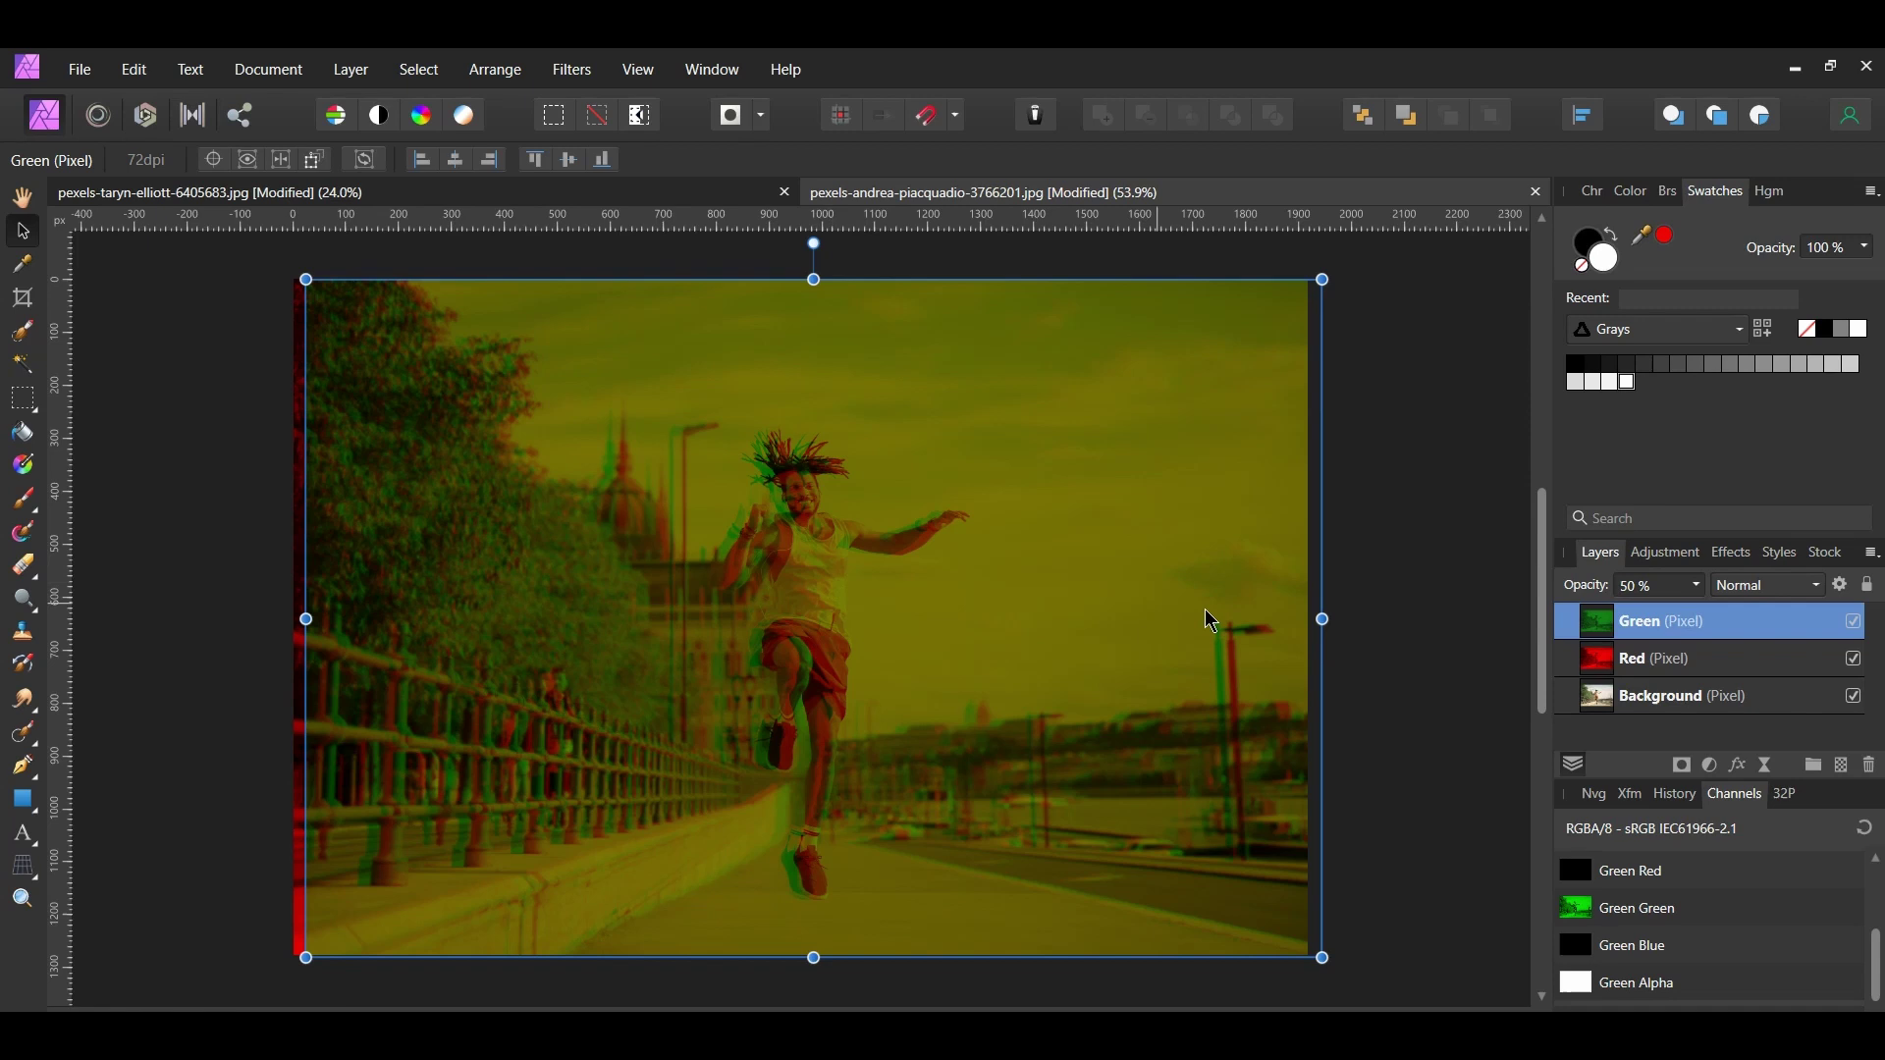
click(1443, 644)
- Crop the red strip off the image's left edge, reducing the canvas to 1853 x 1280 px
key(c)
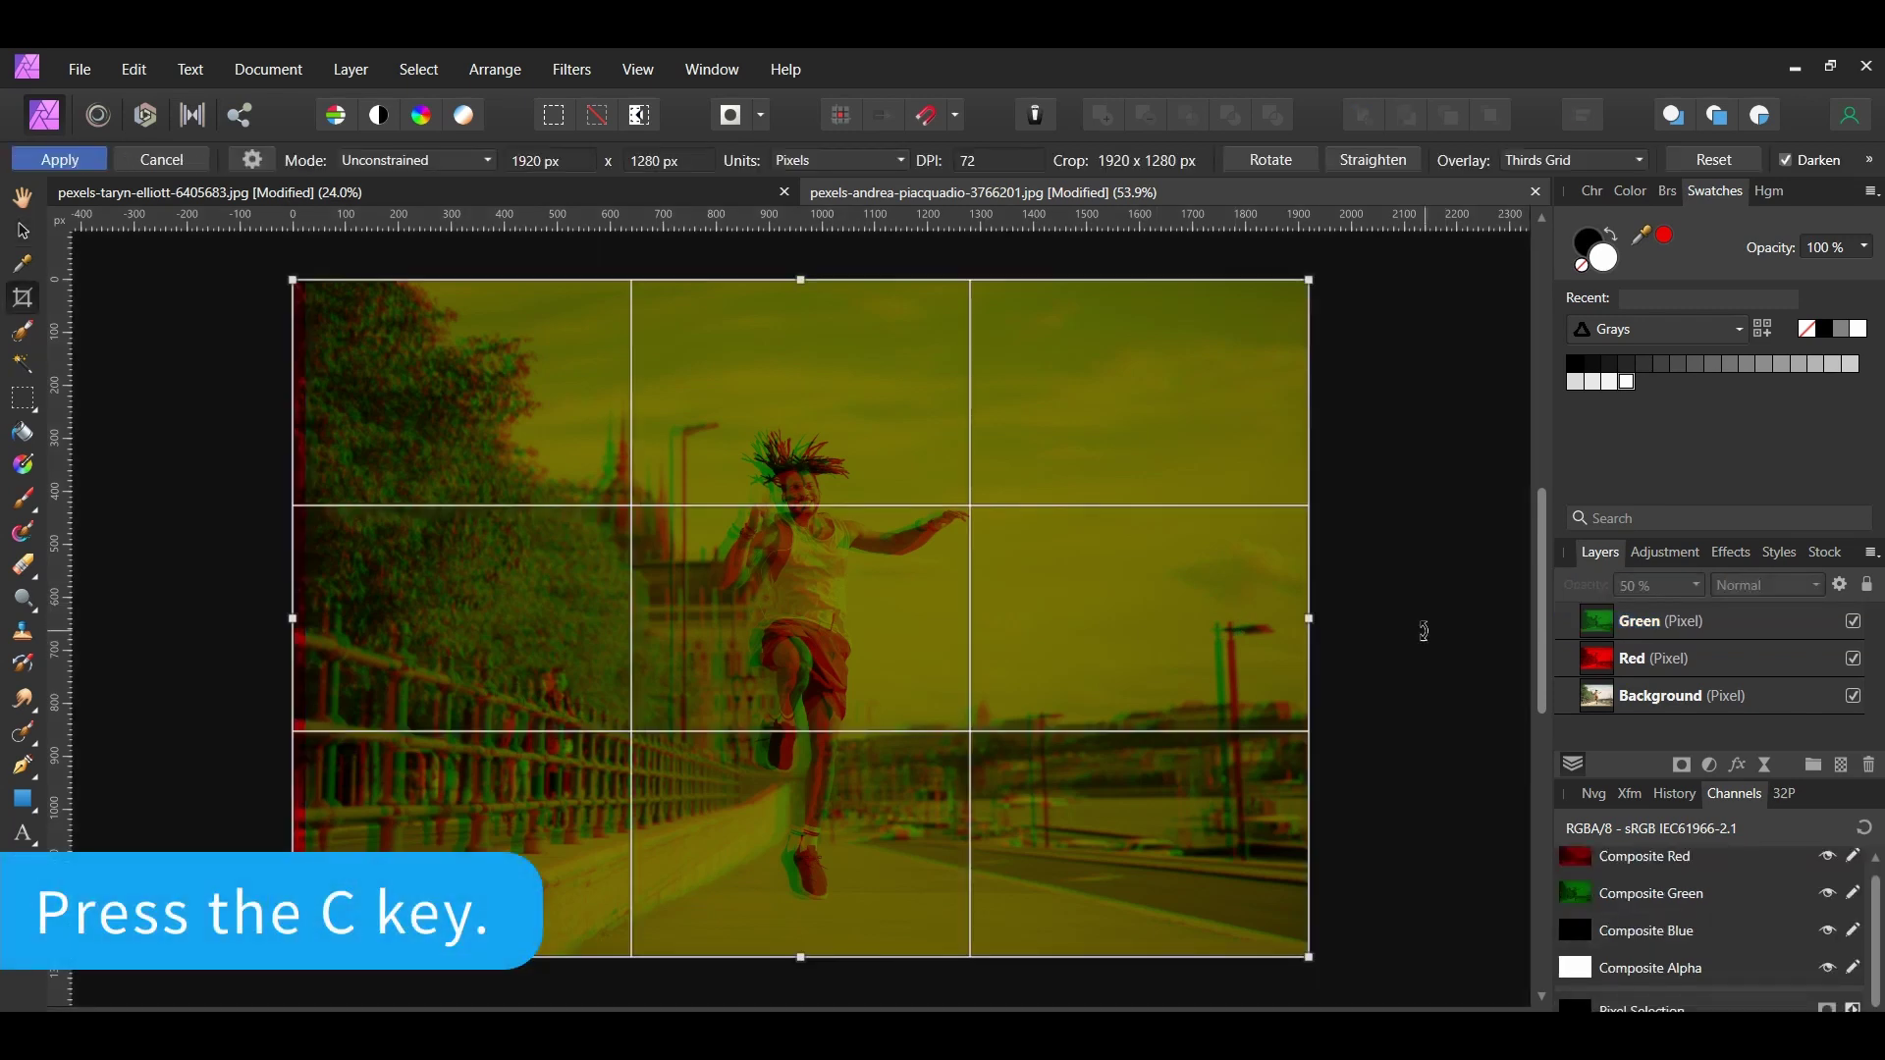
drag(292, 614, 326, 614)
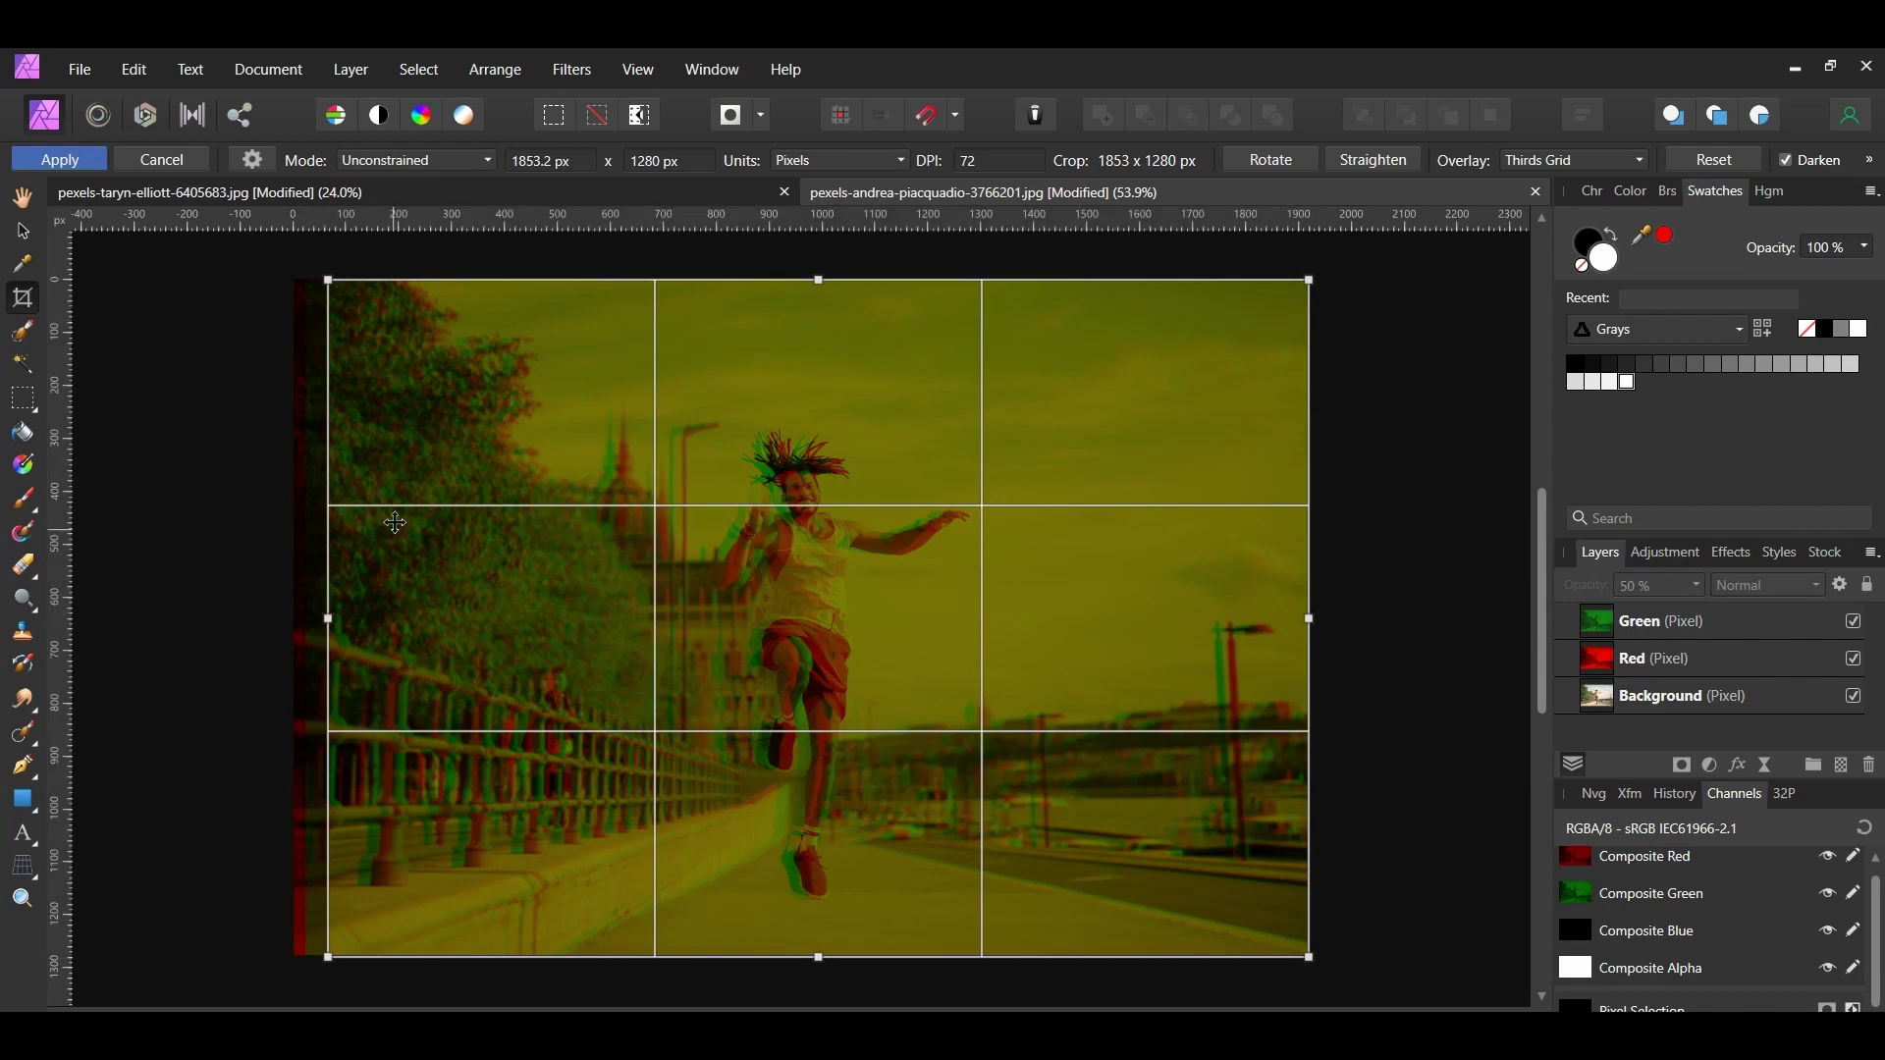
click(64, 161)
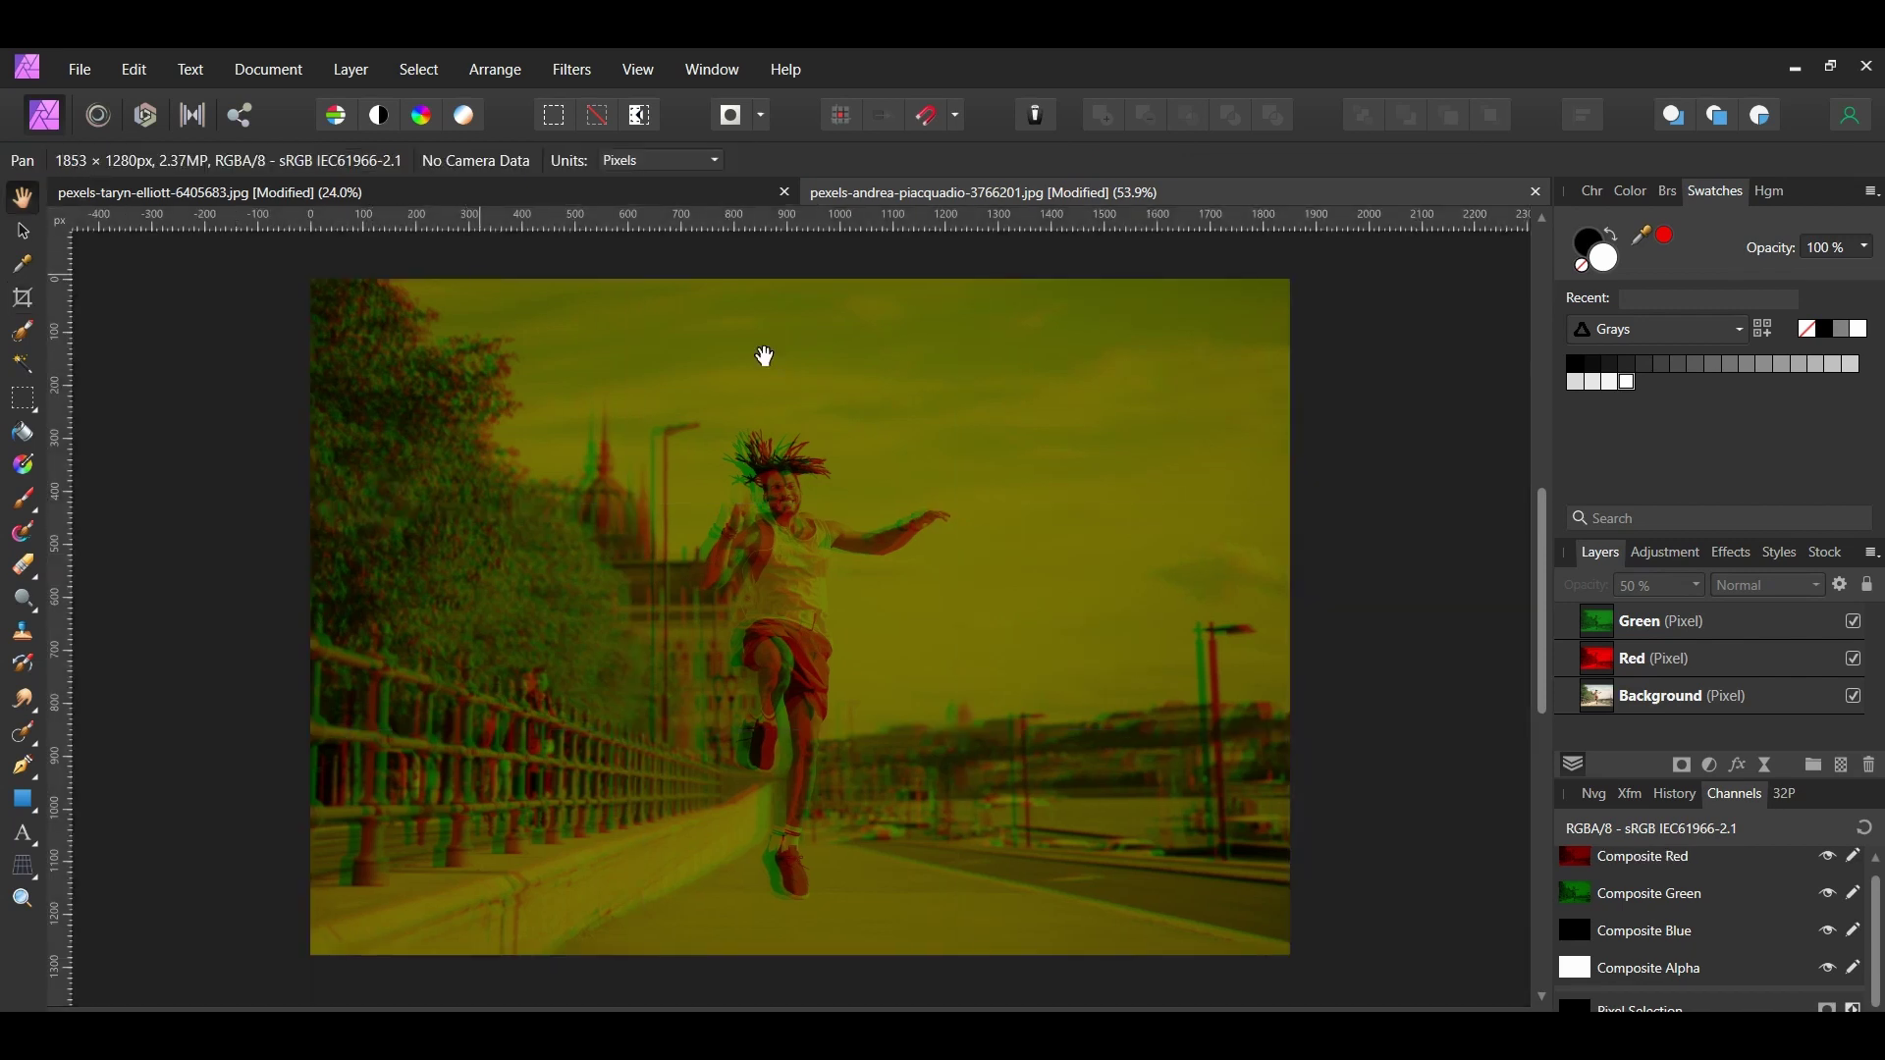
- Add a Brightness / Contrast adjustment above the Green layer with Brightness 16 % and Contrast 10 %
click(1707, 771)
click(1662, 320)
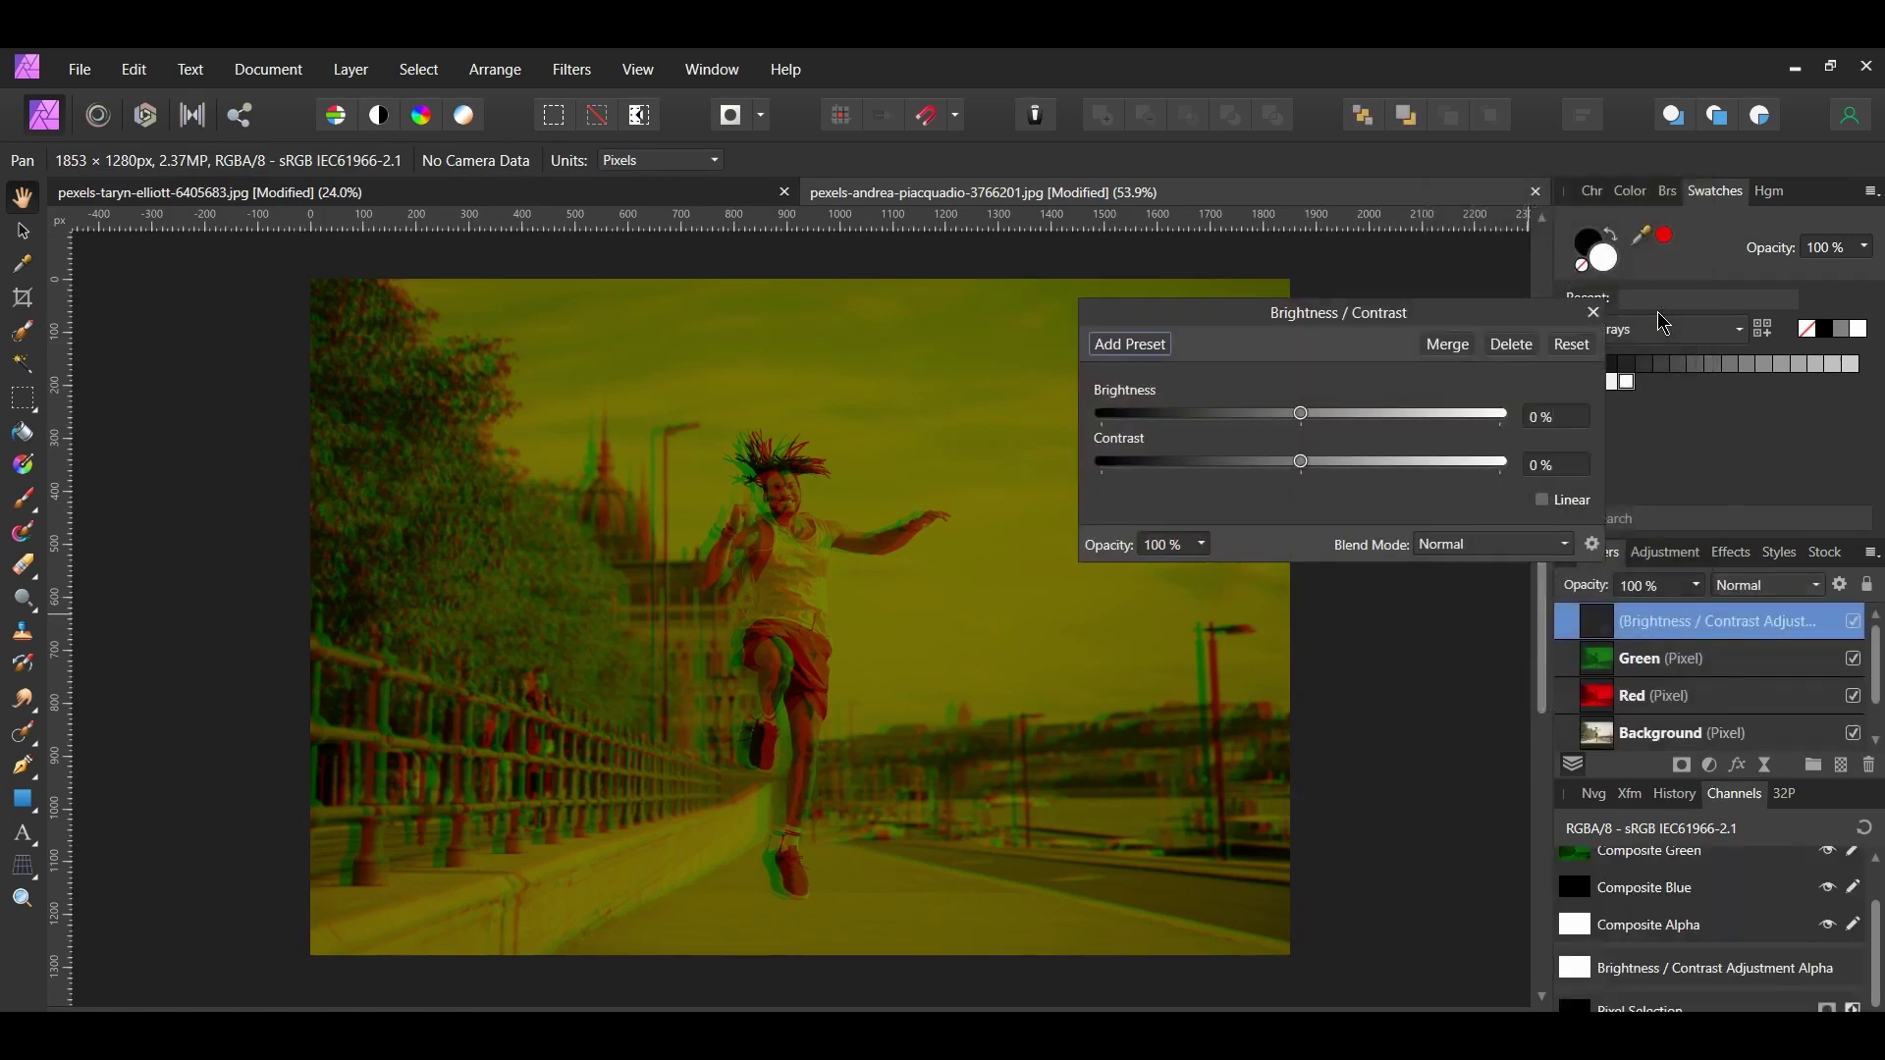
click(1556, 417)
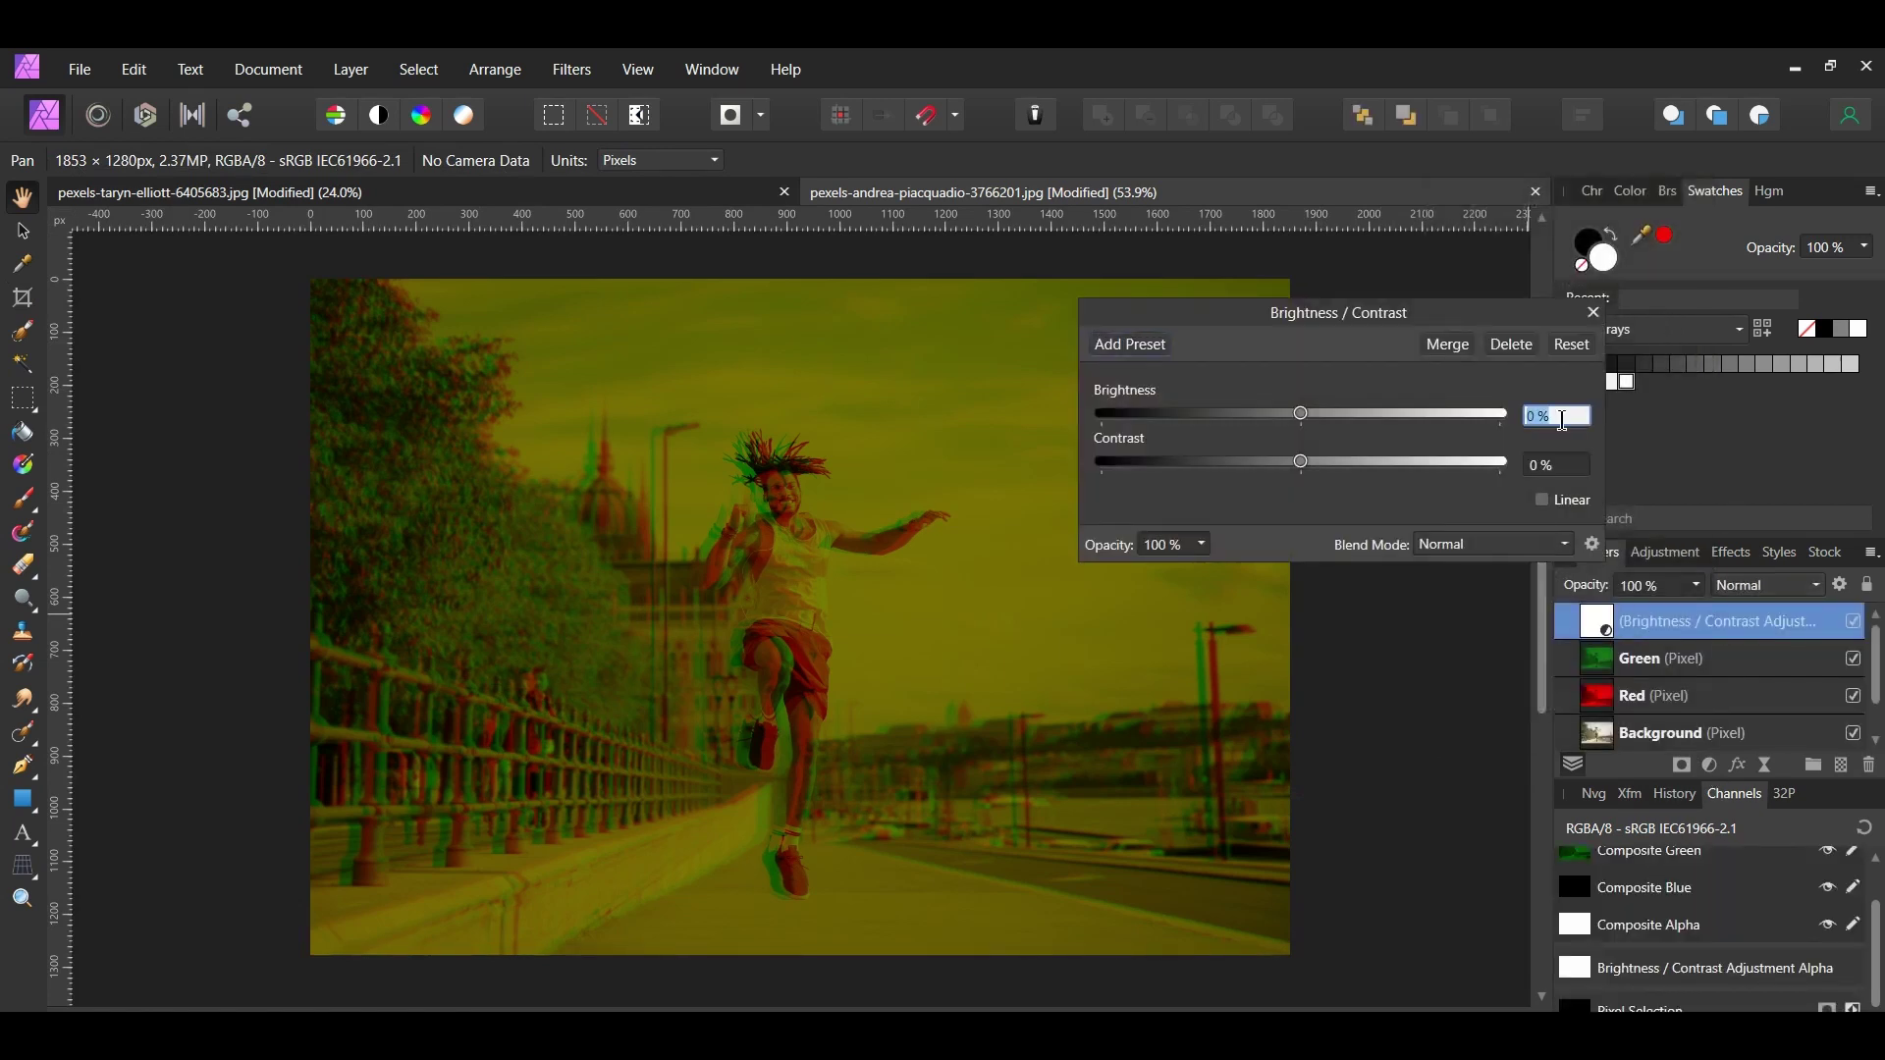
text(16)
key(Return)
click(1571, 469)
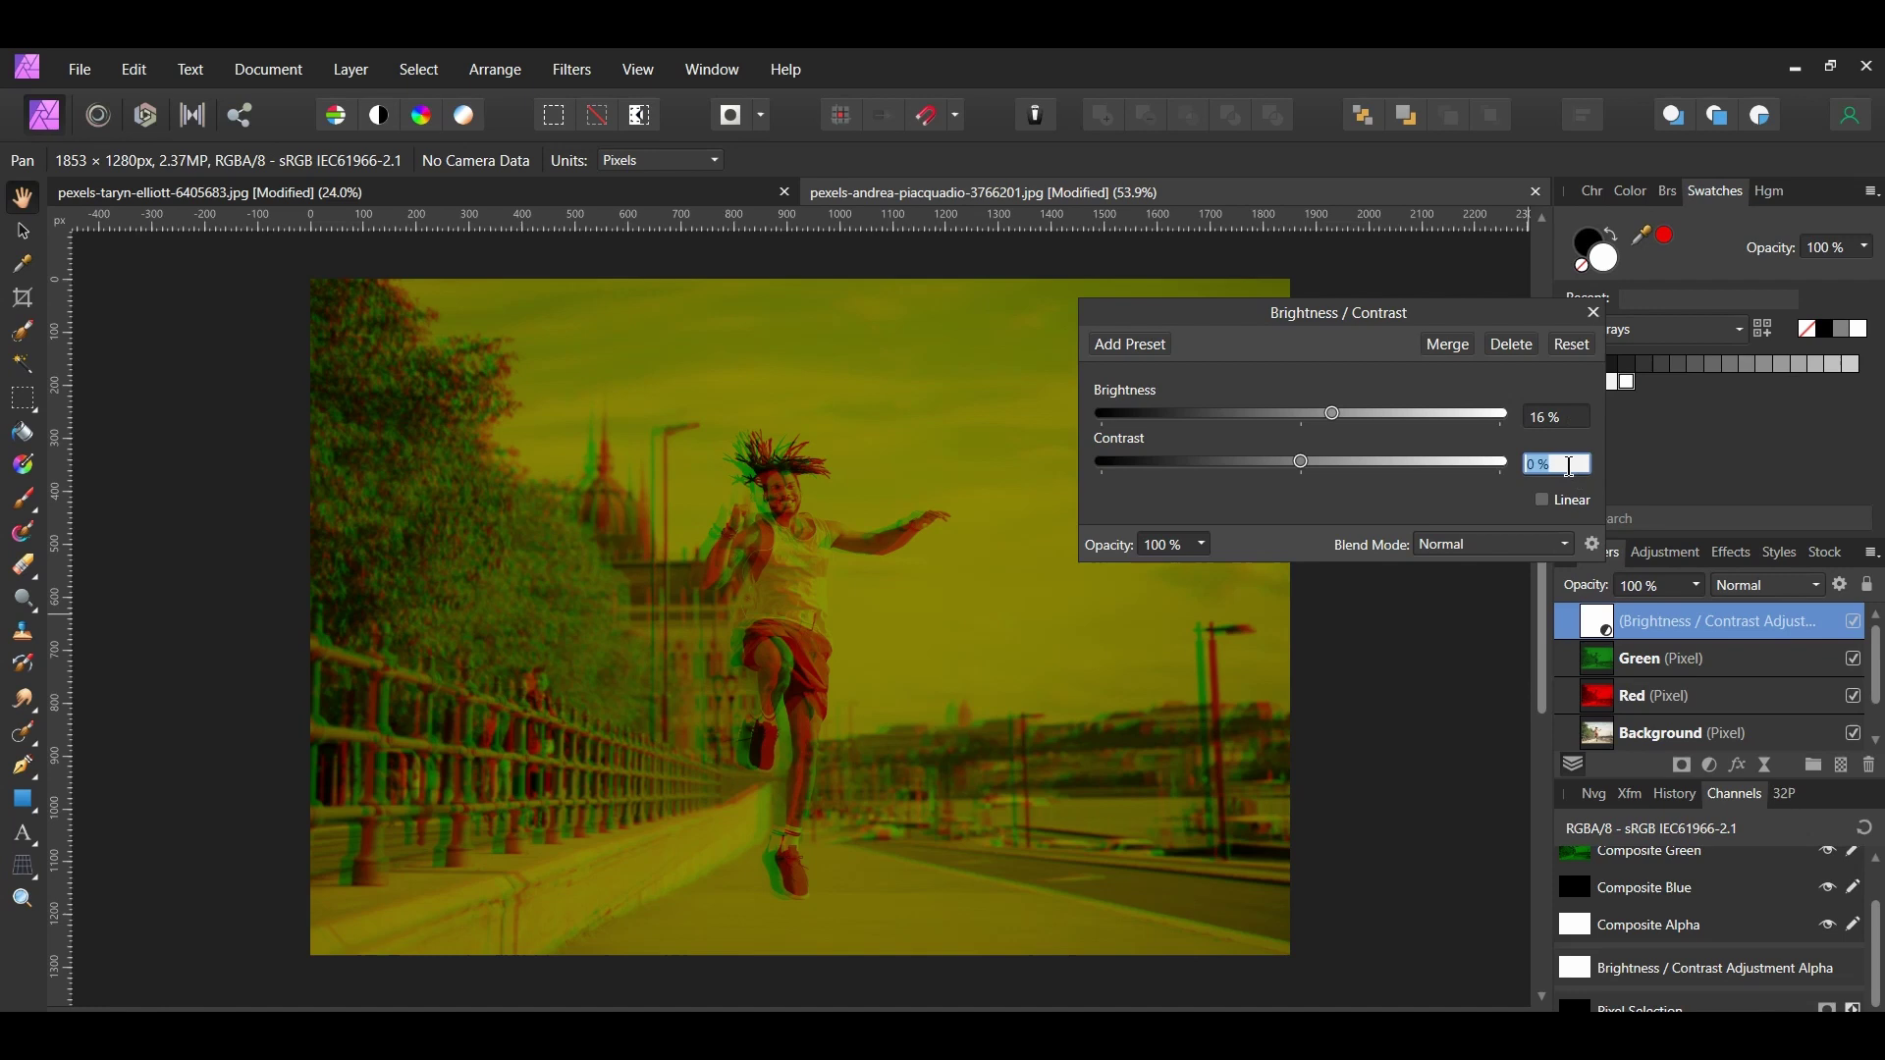
text(10)
key(Return)
click(1593, 313)
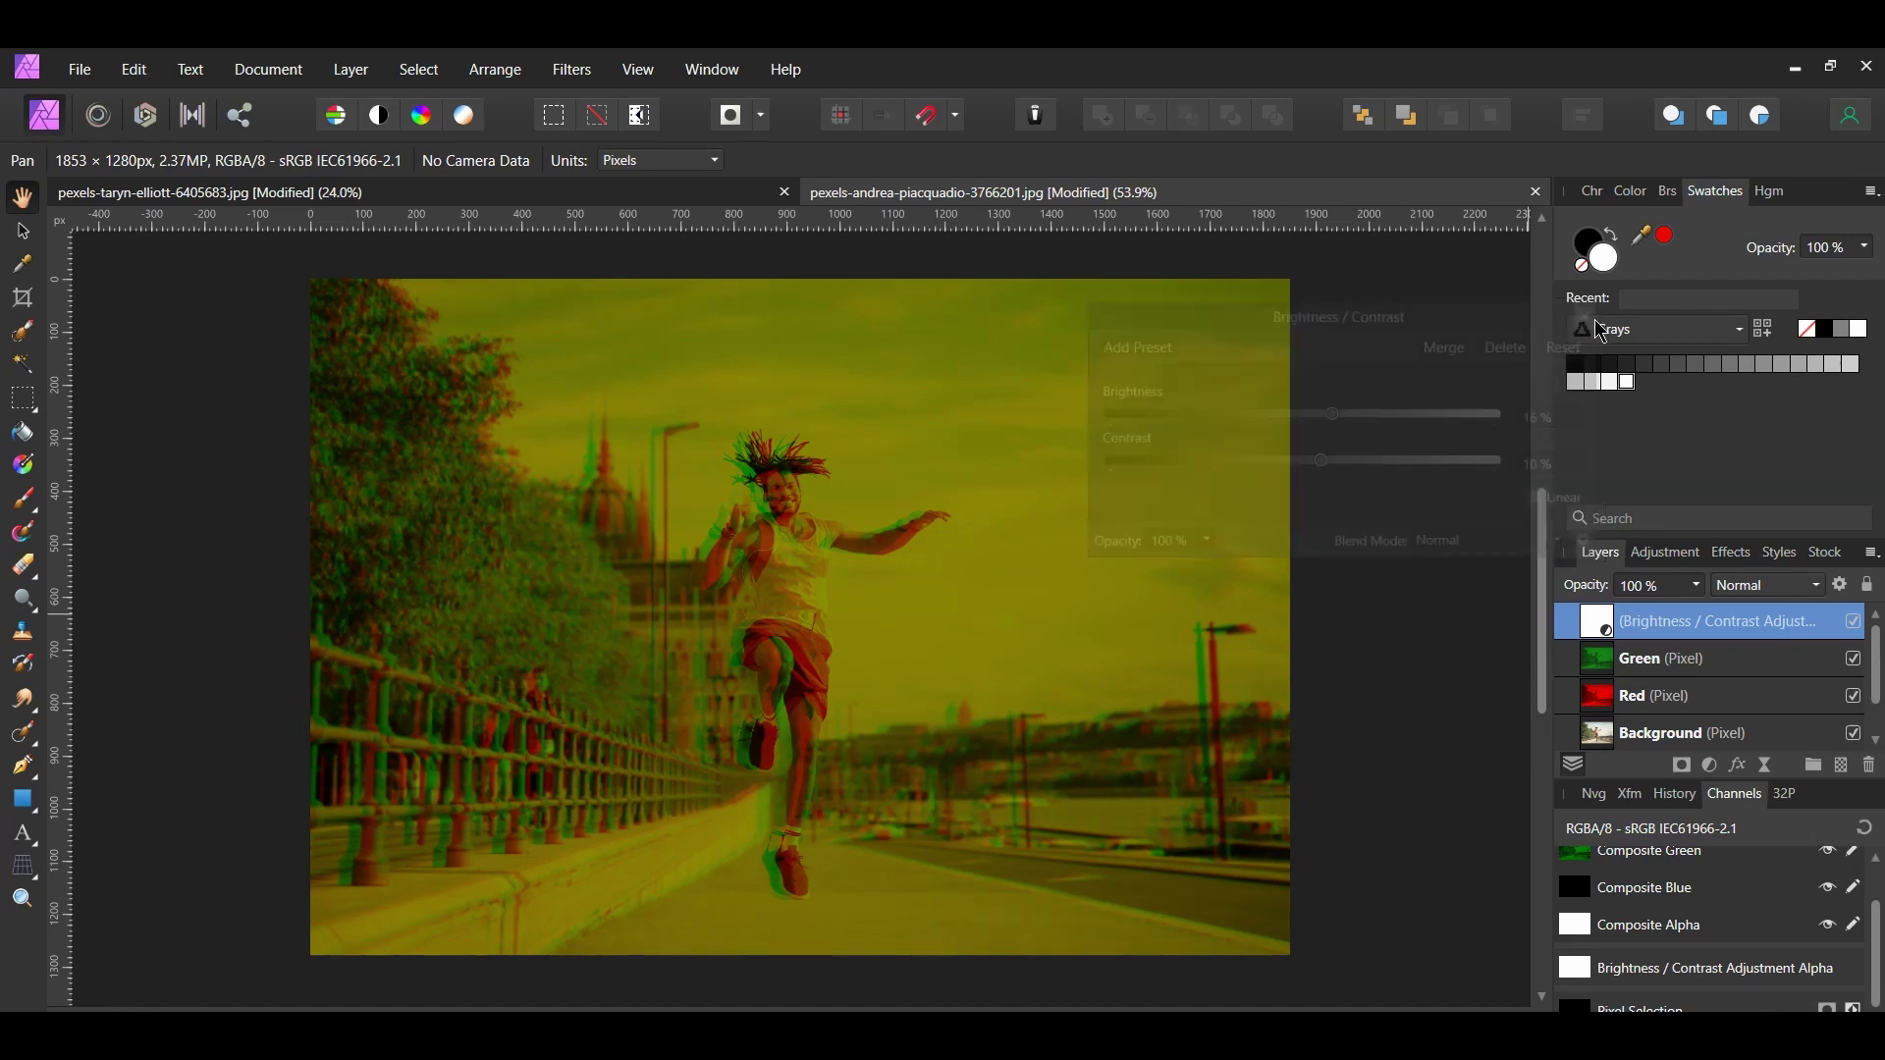
- Compare the image with and without the brightness adjustment, and with the adjustment, Green and Red layers all hidden and shown
click(1854, 622)
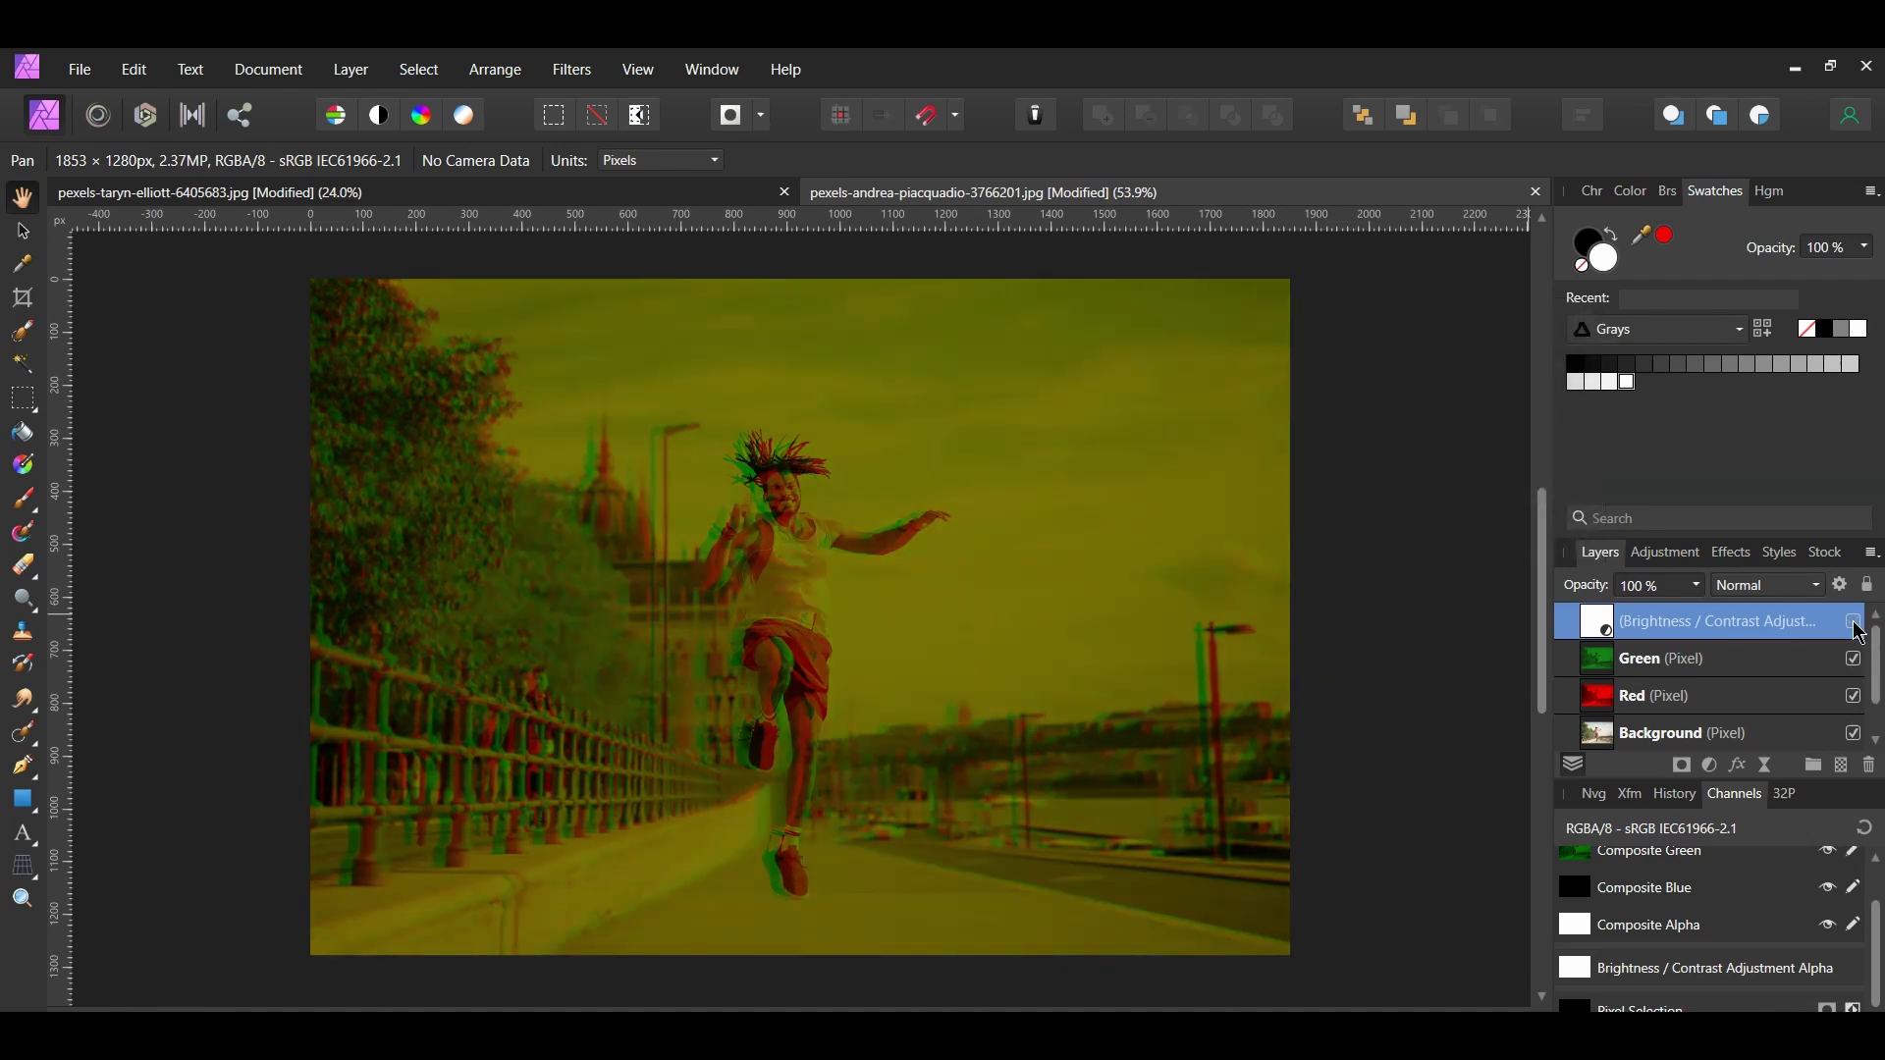
click(1854, 622)
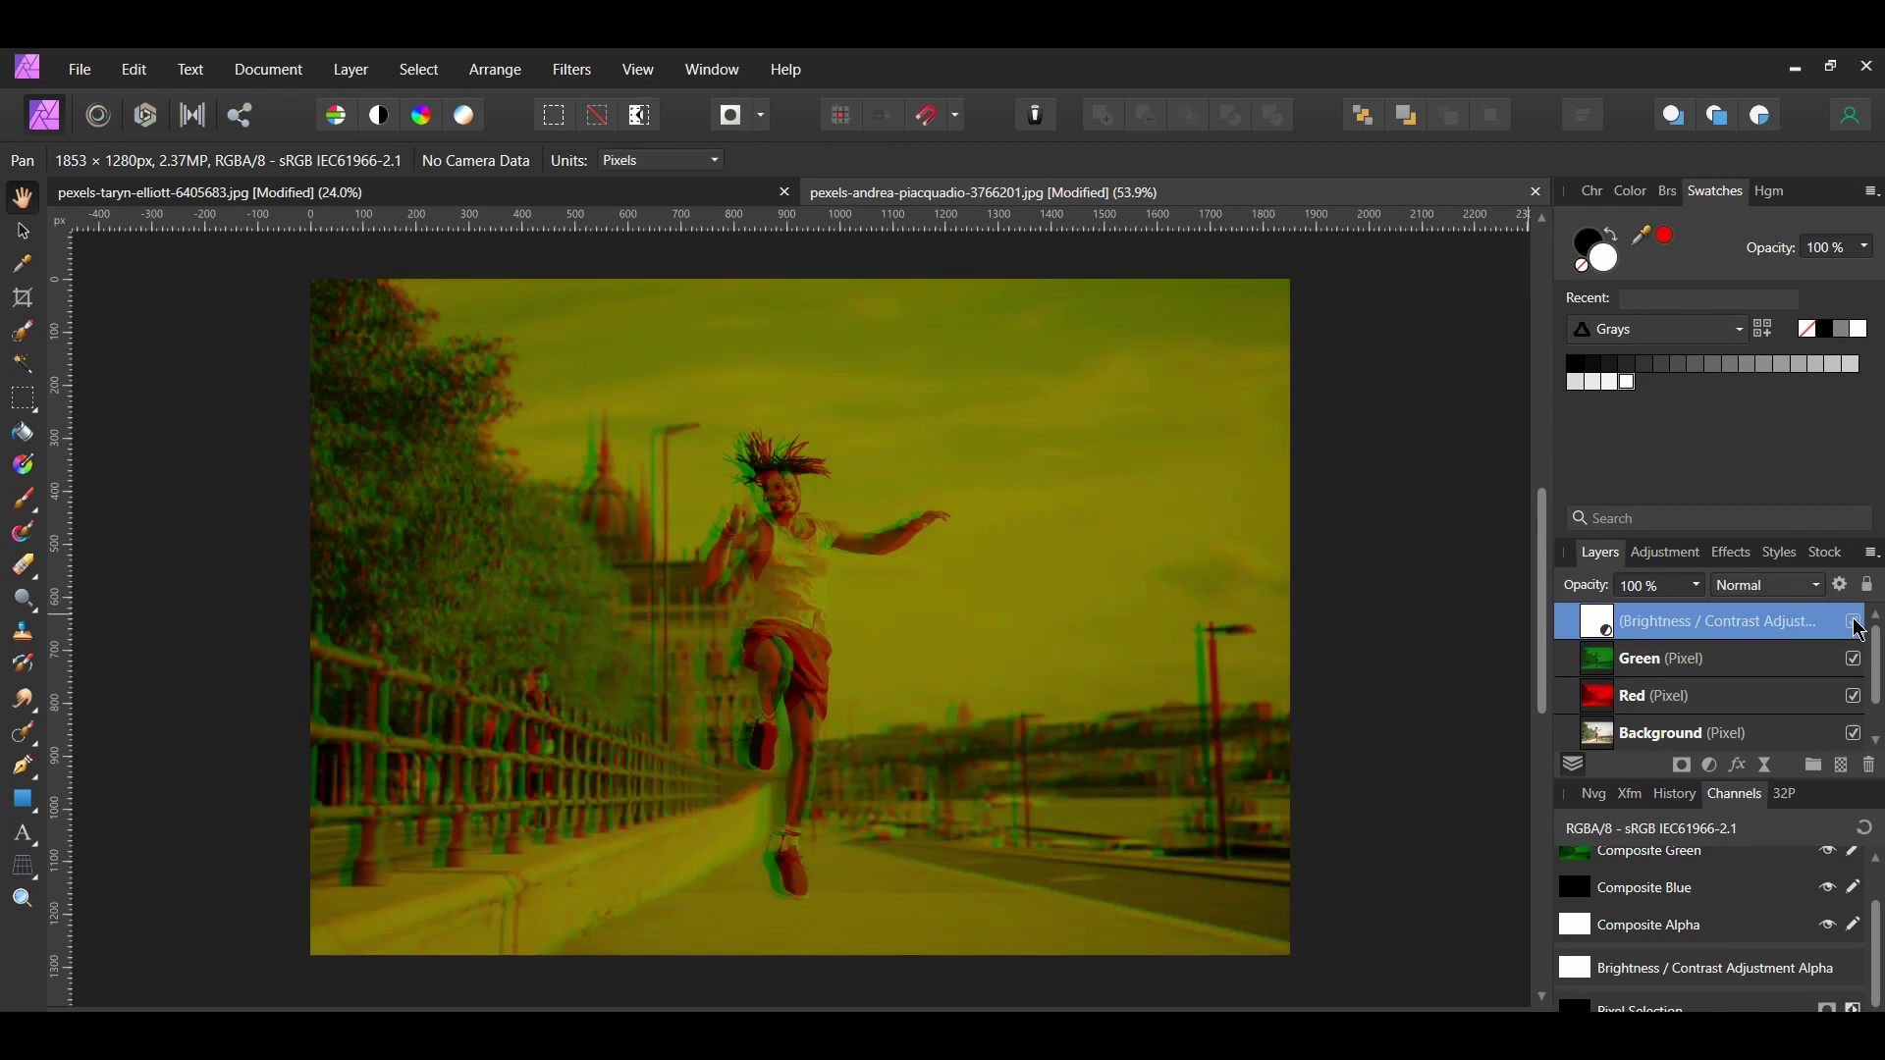
shift+click(1781, 697)
click(1855, 627)
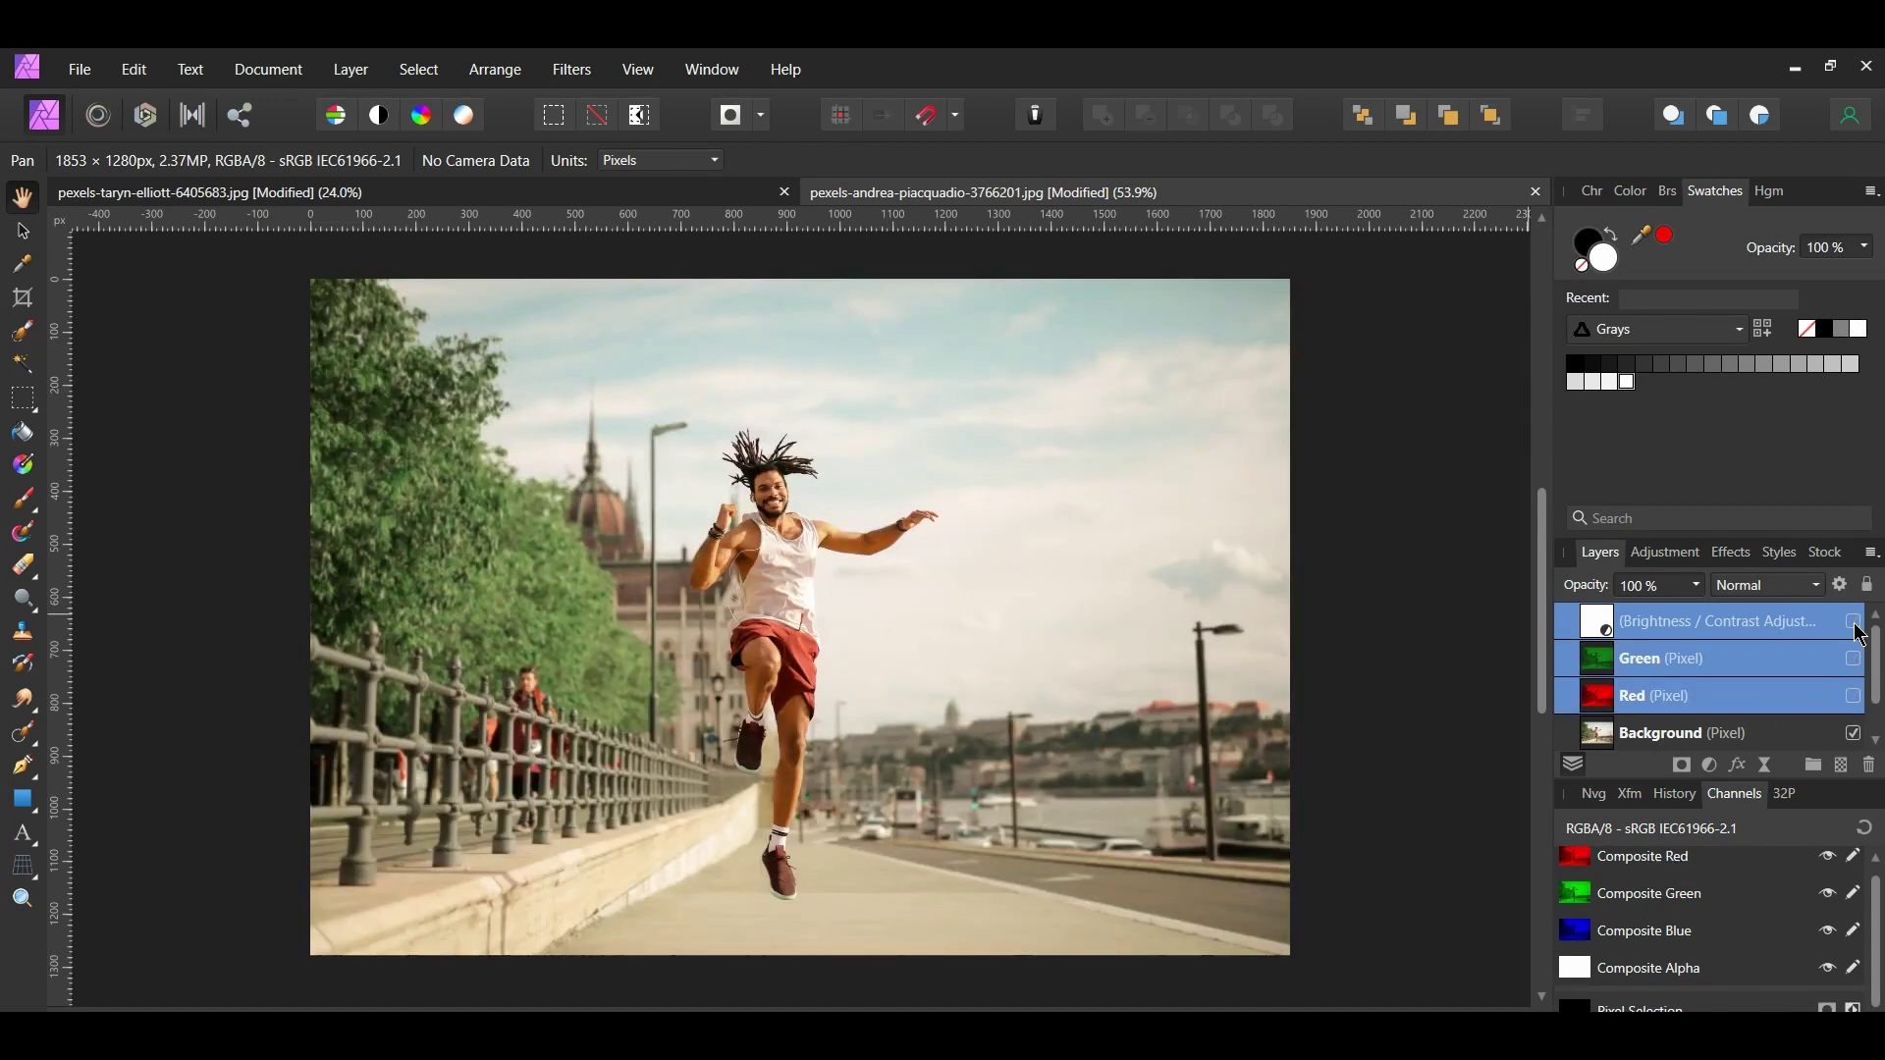
click(1854, 624)
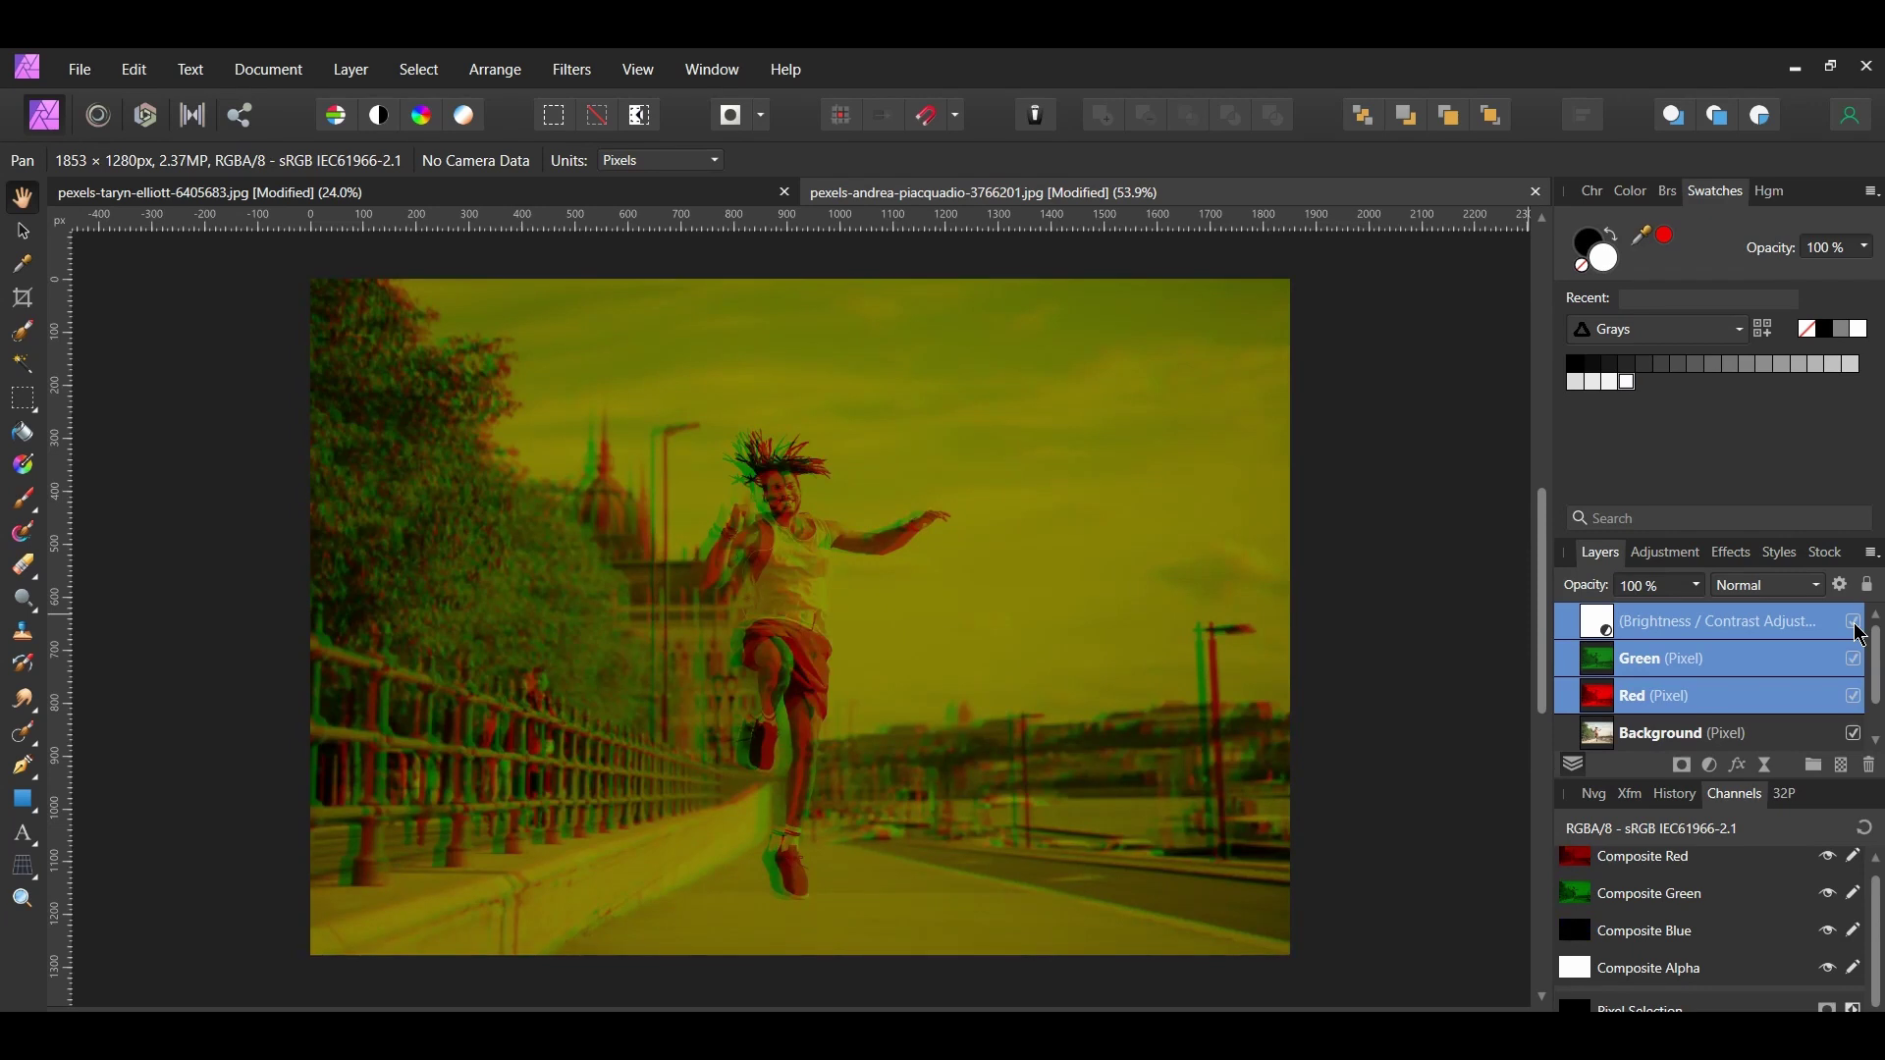